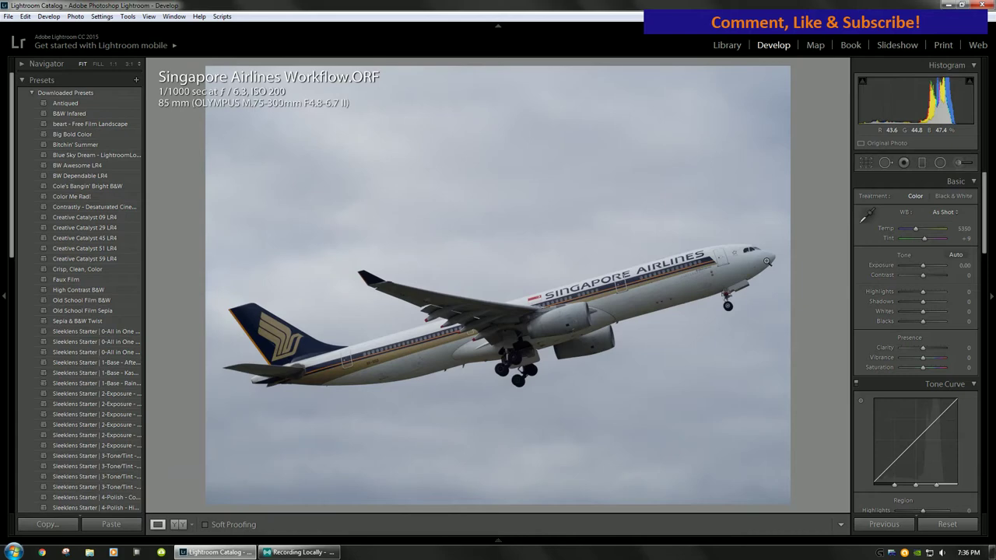
Inspect the plane's nose and the Airbus A330-300 lettering up close, then return to the full view
left_click(766, 262)
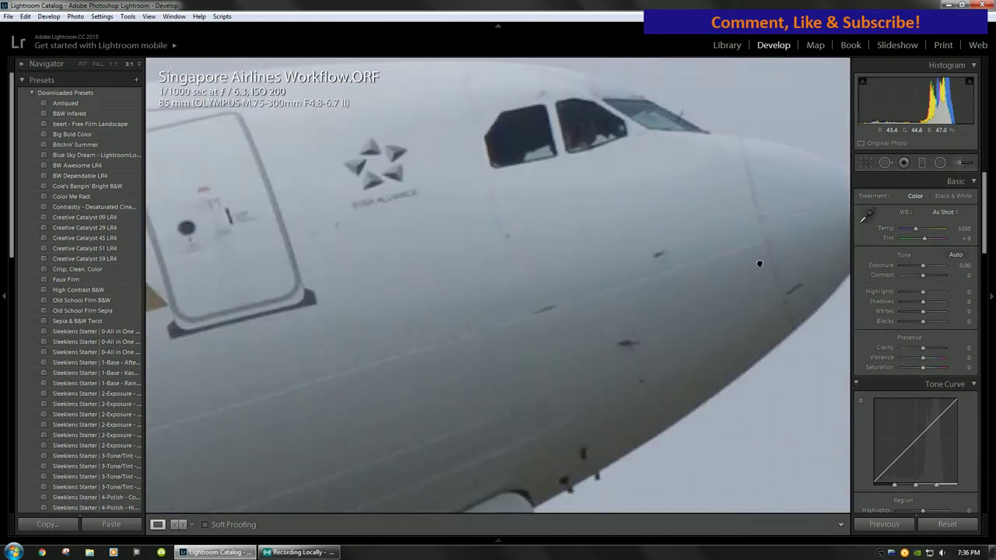
mouse_move(756, 263)
left_mouse_down()
mouse_move(630, 288)
mouse_move(720, 322)
mouse_move(914, 236)
mouse_move(918, 214)
mouse_move(766, 255)
left_mouse_up()
left_click_drag(285, 288, 715, 292)
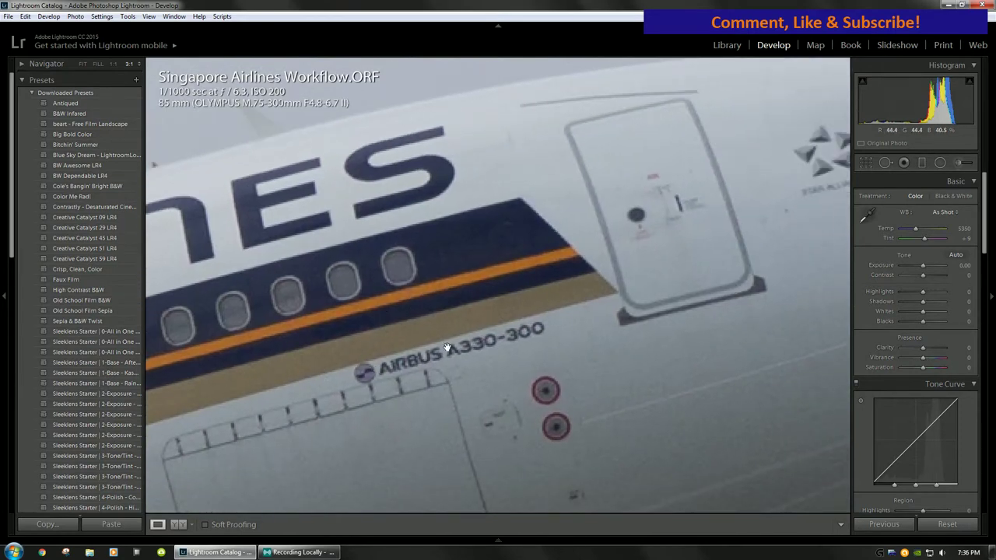
left_click_drag(447, 347, 693, 378)
left_click(585, 378)
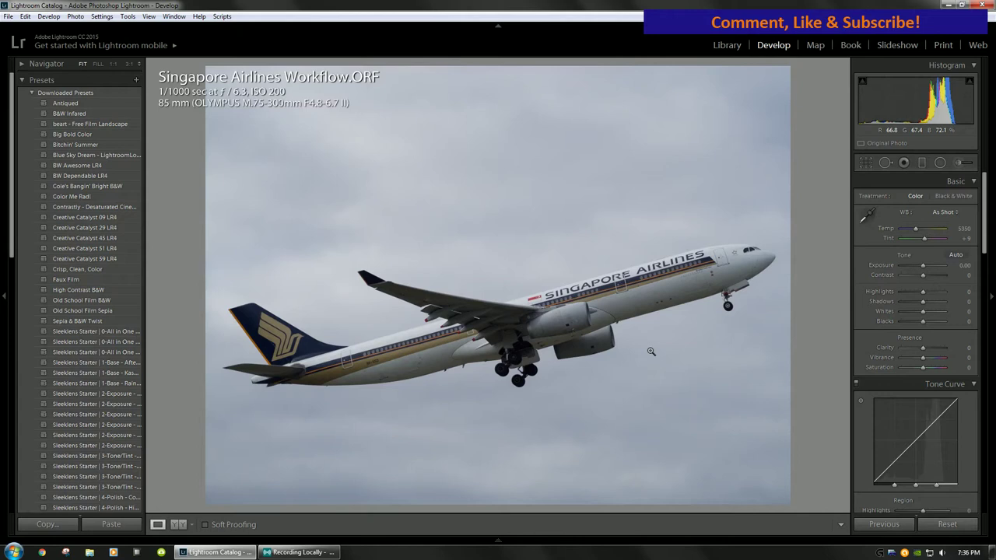
Crop to the 2 x 3 / 4 x 6 aspect ratio with the plane shifted higher, and apply
left_click(867, 162)
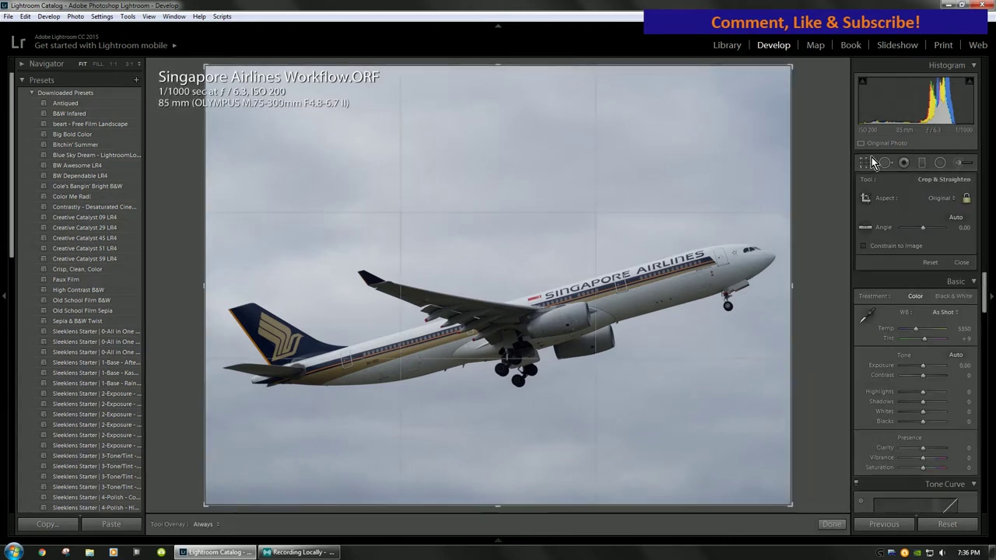
left_click(937, 199)
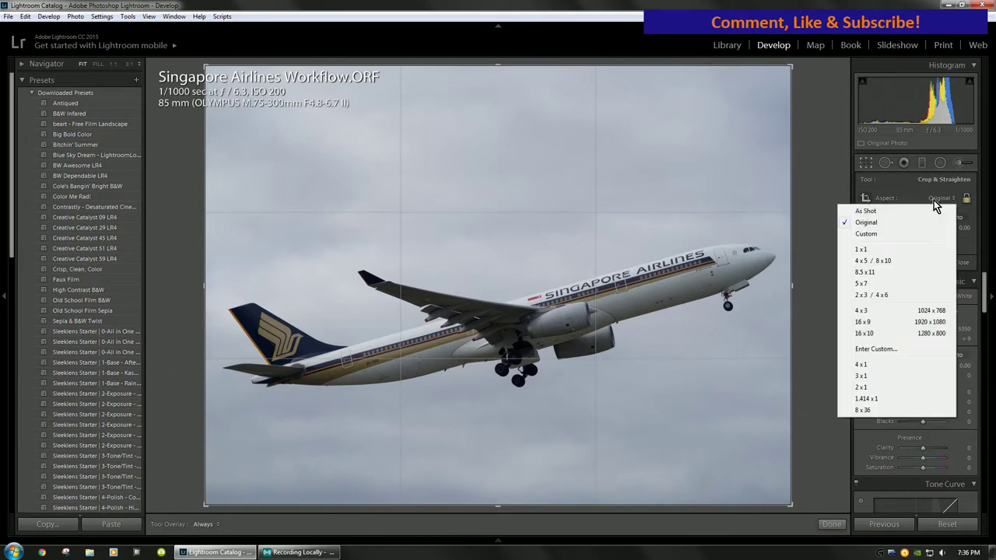
left_click(881, 295)
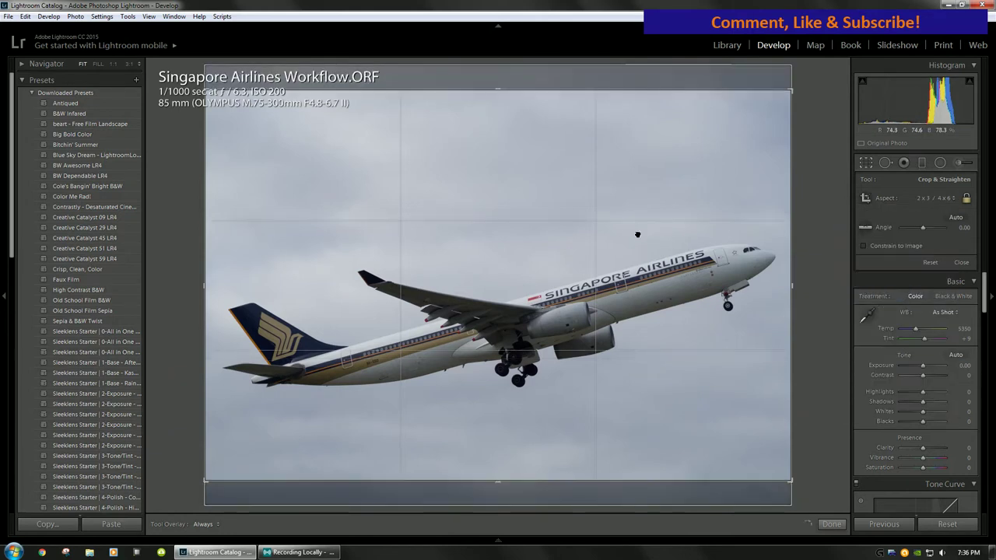
left_click_drag(638, 233, 692, 232)
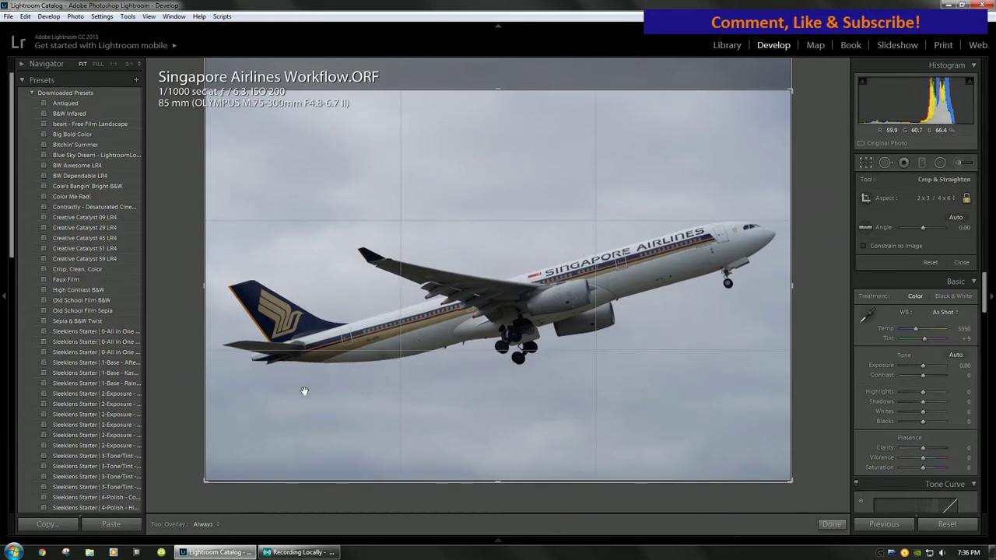
left_click(832, 524)
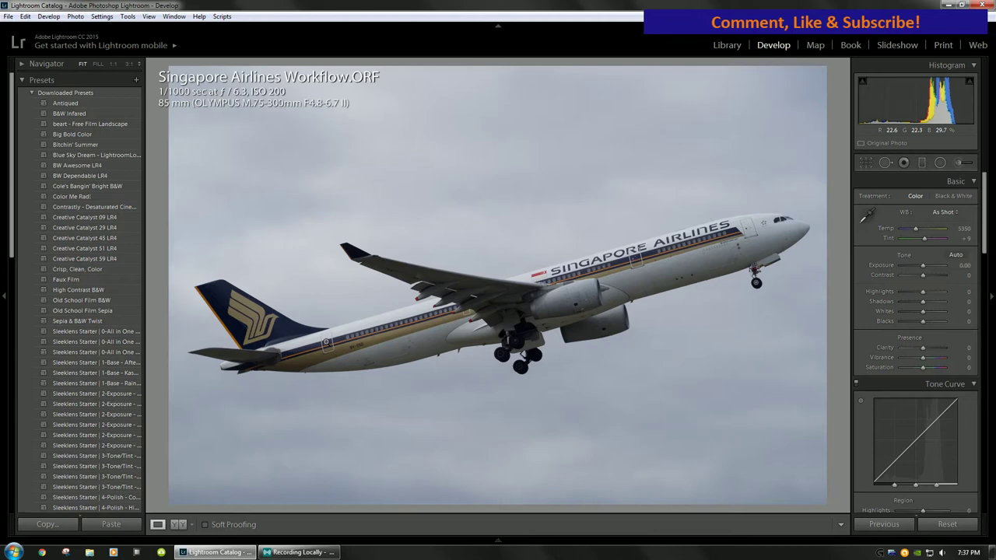
Sample a neutral white spot on the fuselage with the WB eyedropper for Temp 5850, Tint +7
left_click(327, 343)
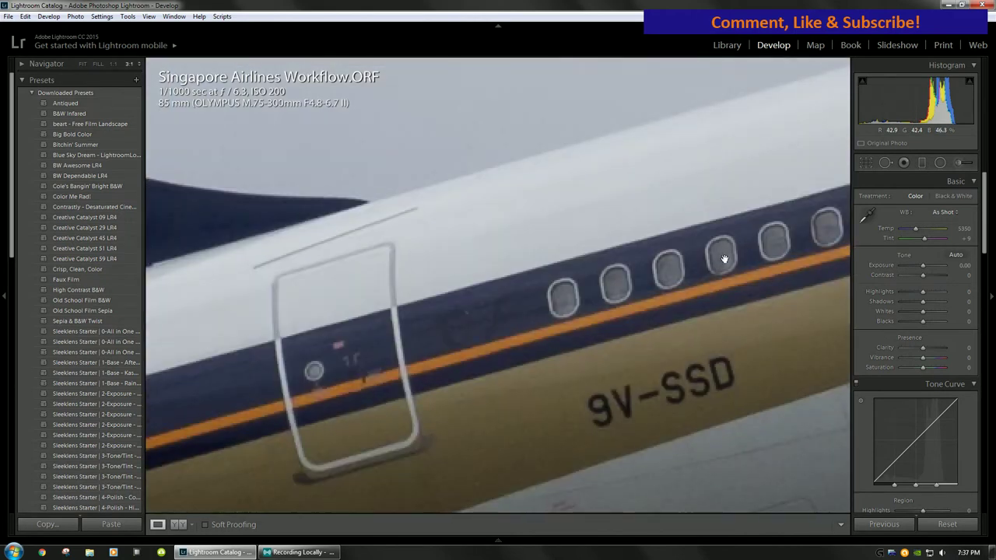
left_click(867, 213)
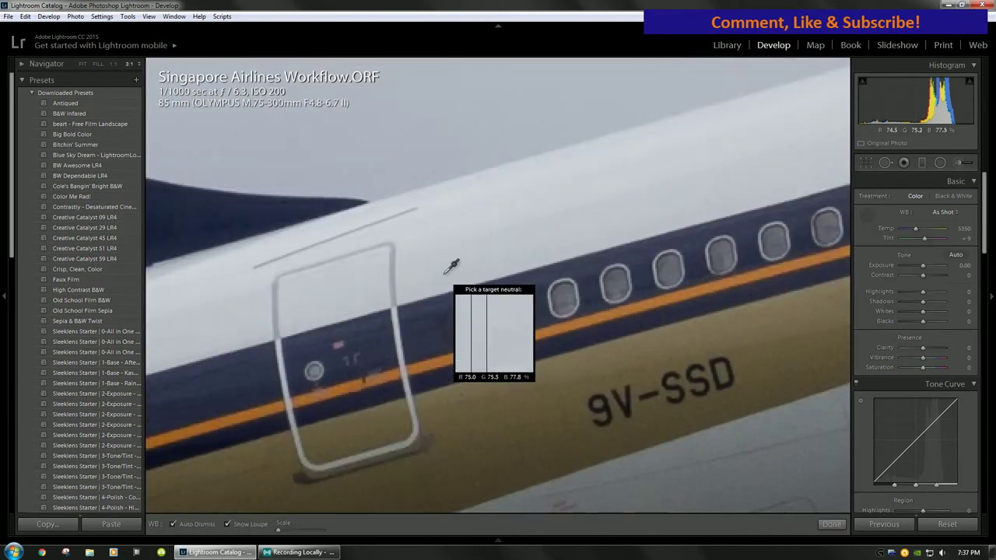
left_click(426, 240)
left_click(490, 304)
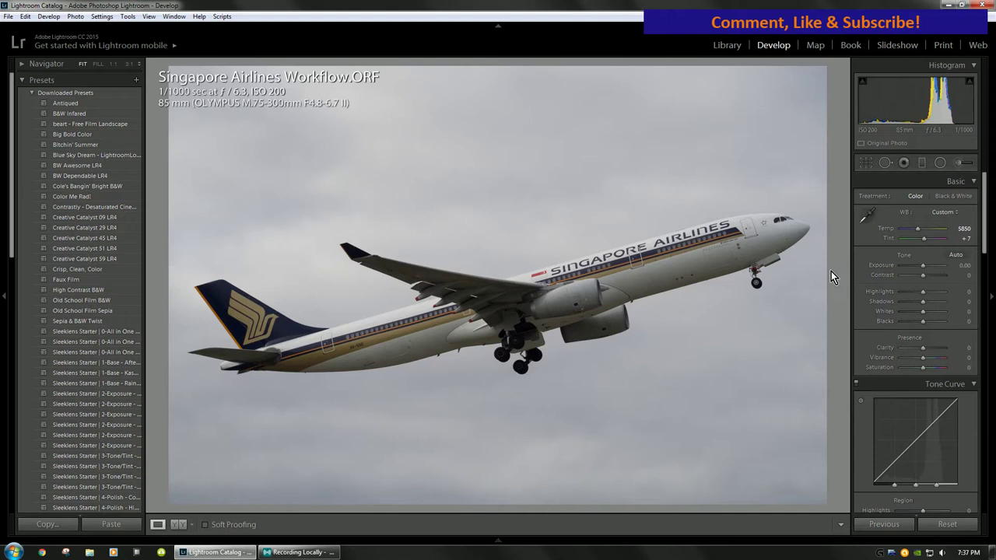
Enable Remove Chromatic Aberration and set Defringe Purple and Green amounts to 4, checking the nose close up
scroll(904, 343, "down", 5)
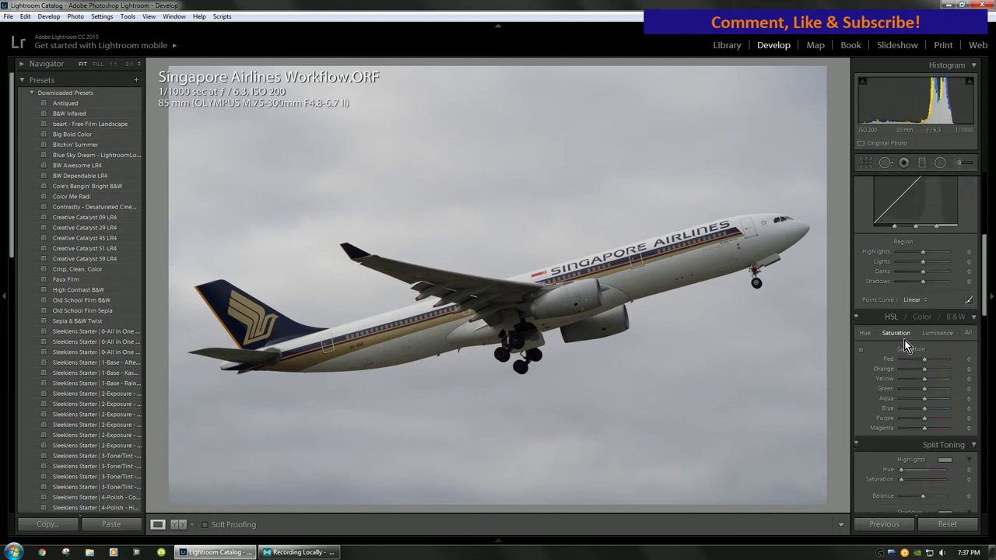
scroll(904, 340, "down", 5)
scroll(904, 339, "down", 5)
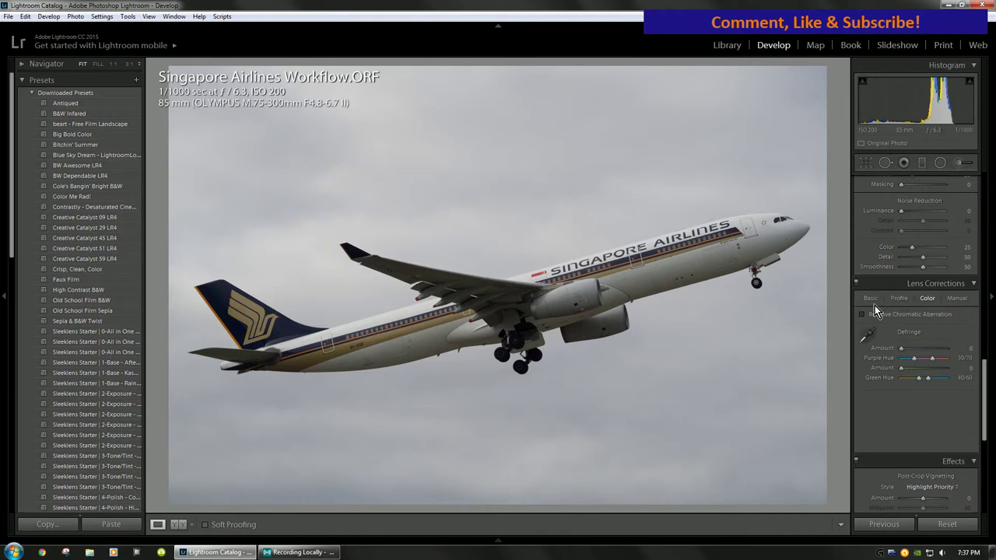
left_click(805, 233)
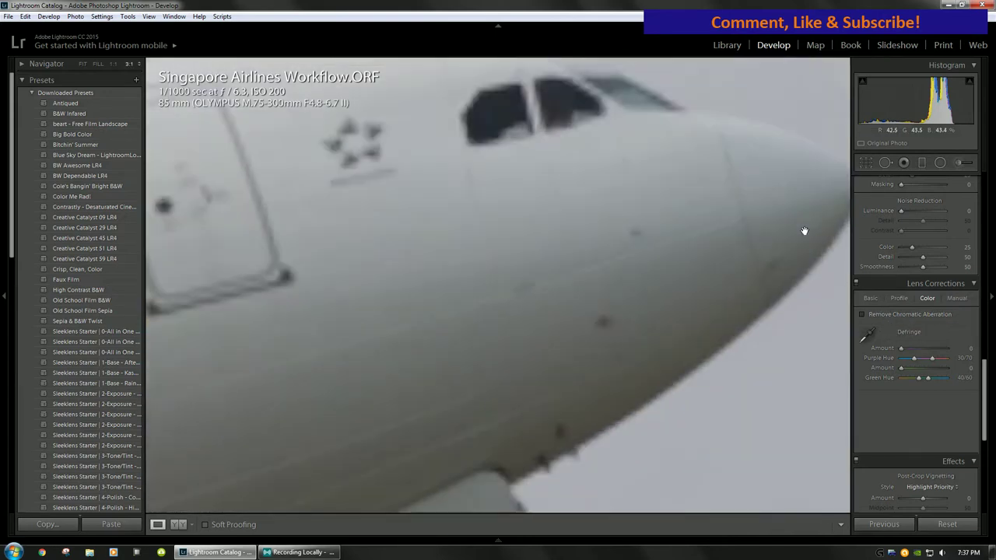
left_click_drag(804, 229, 707, 262)
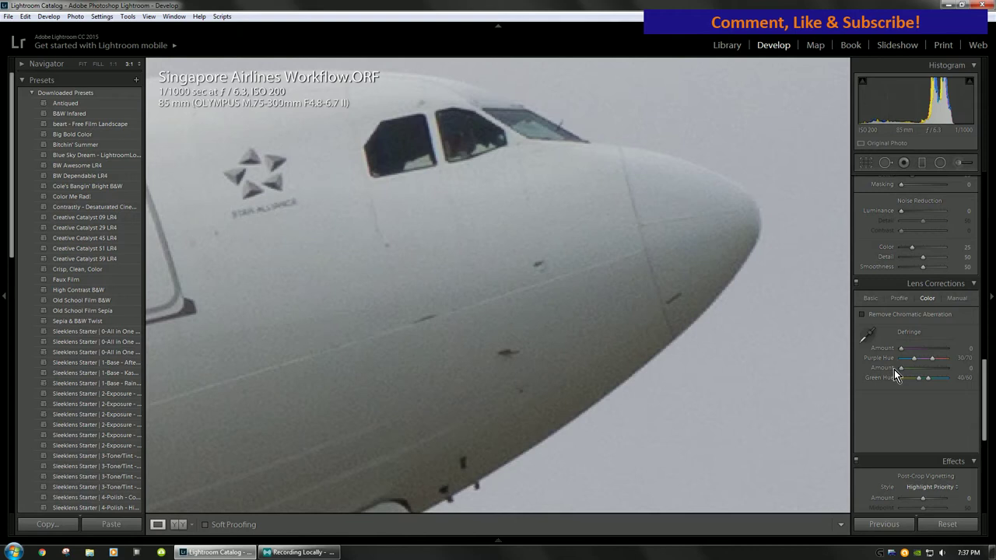
left_click(884, 315)
left_click_drag(913, 353, 912, 371)
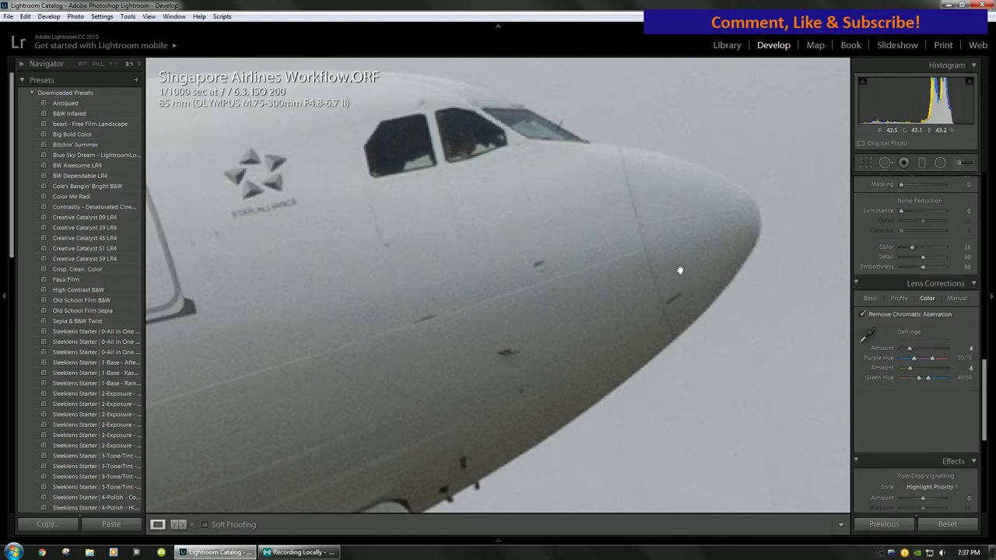
key("ctrl+minus")
key("ctrl+minus")
key("ctrl+minus")
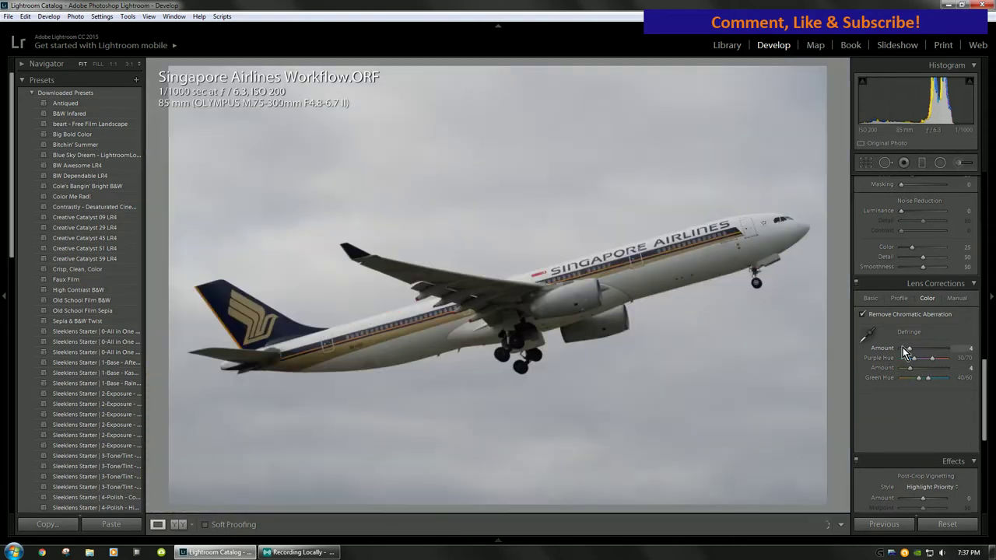
scroll(926, 357, "down", 5)
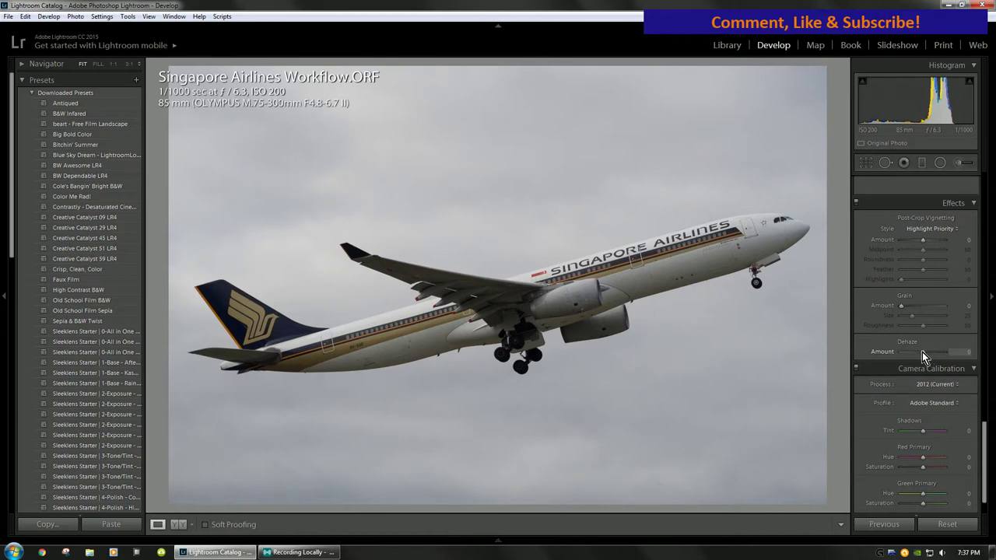
Preview Dehaze at +100 on the fuselage, then settle it at a light +10
left_click_drag(924, 353, 963, 357)
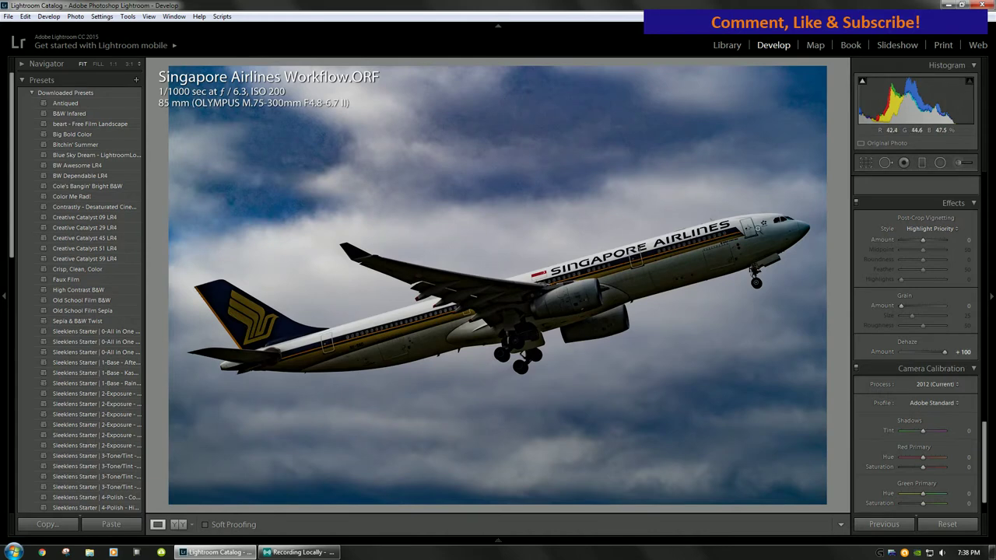
left_click(773, 237)
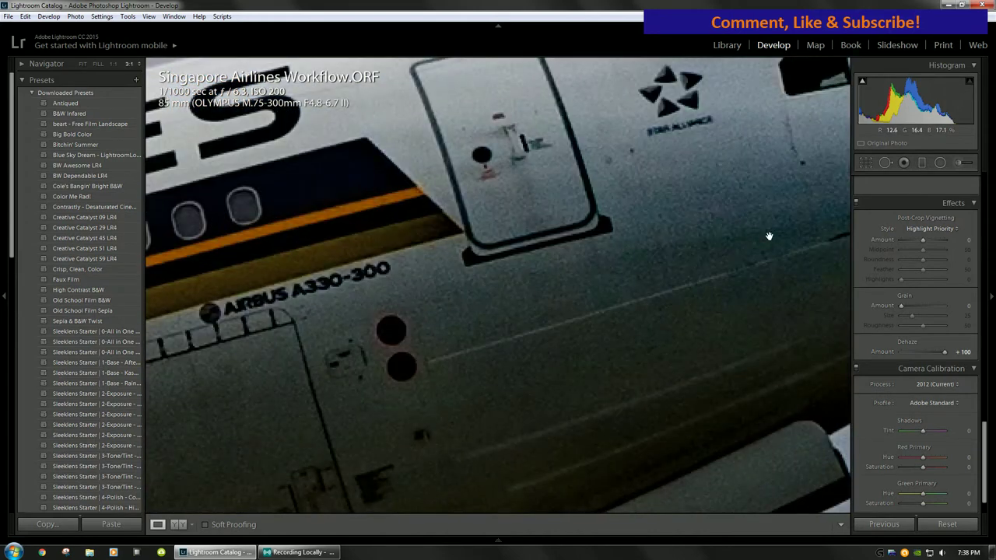
left_click(536, 241)
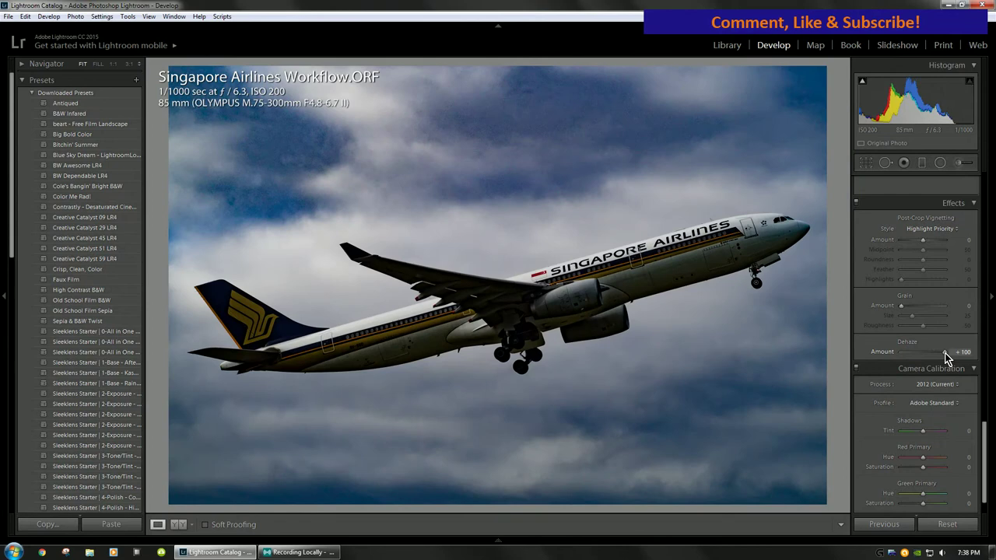
left_click_drag(944, 352, 925, 351)
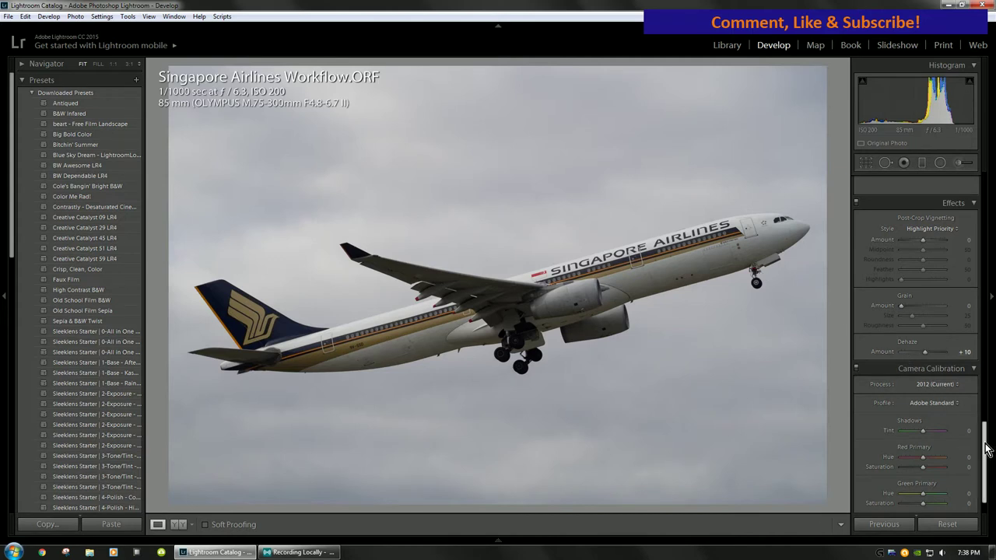
Set Highlights to -50 and Shadows to +60, checking the wing underside up close
left_click_drag(985, 450, 985, 210)
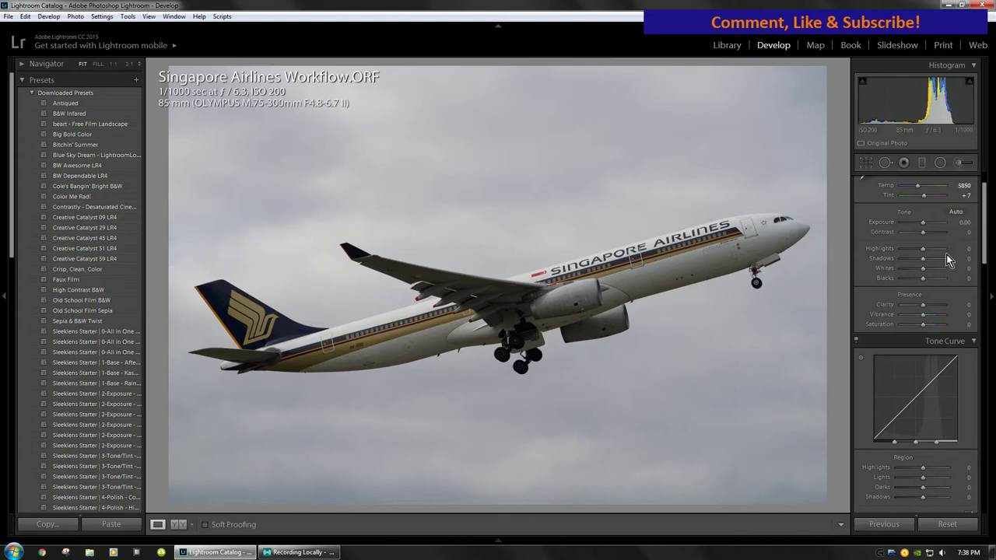
mouse_move(921, 250)
left_mouse_down()
mouse_move(902, 250)
mouse_move(929, 259)
mouse_move(872, 253)
mouse_move(925, 258)
mouse_move(903, 251)
mouse_move(912, 253)
left_mouse_up()
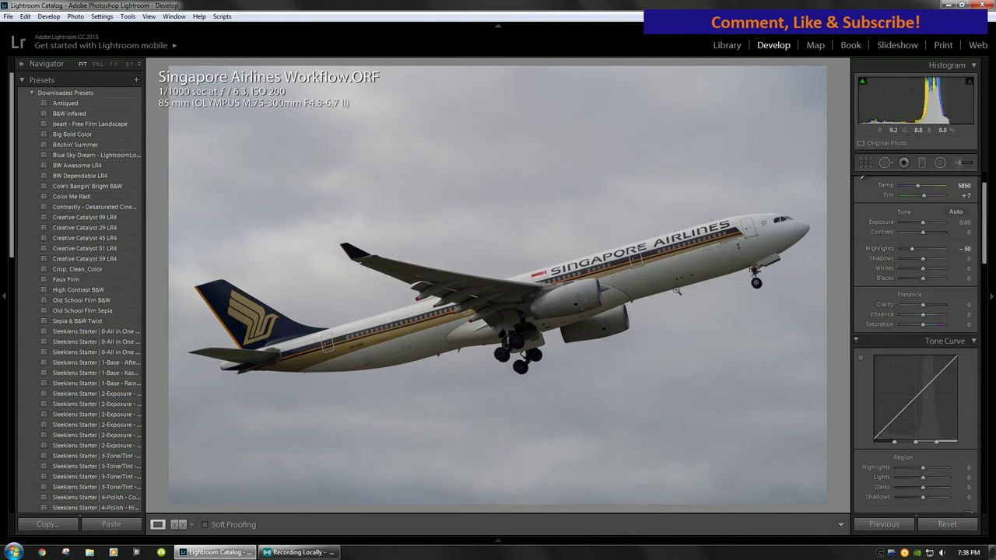
left_click_drag(922, 259, 944, 261)
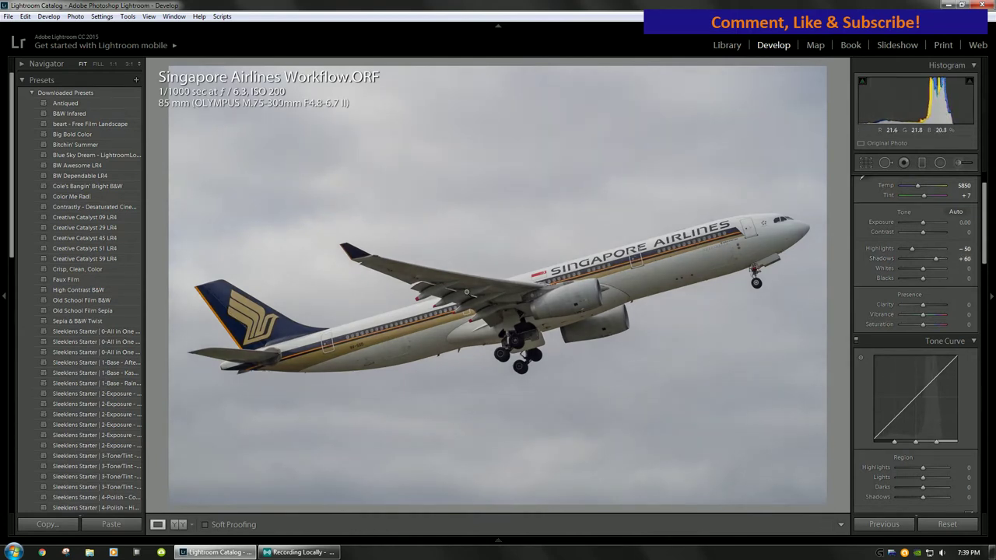
left_click(491, 296)
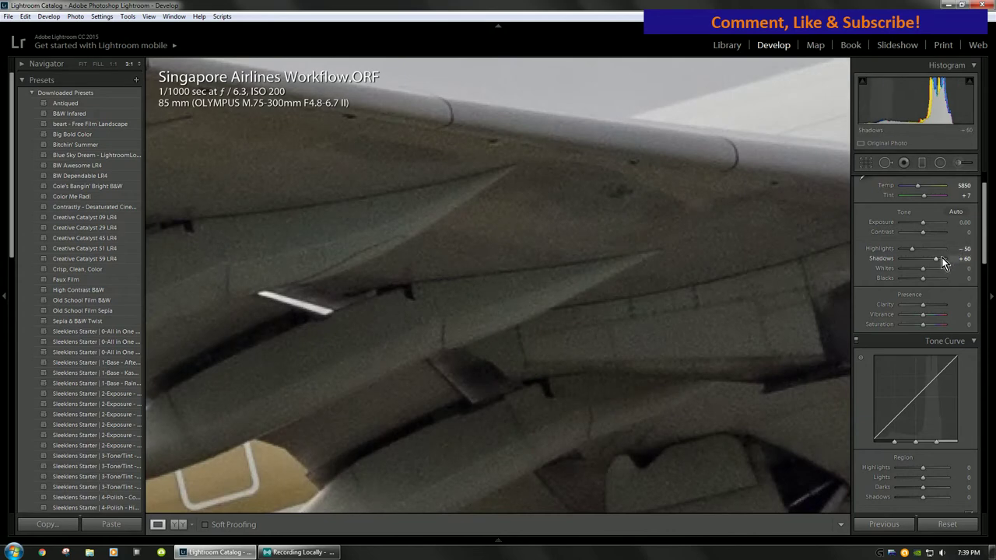
mouse_move(940, 258)
left_mouse_down()
mouse_move(960, 266)
mouse_move(939, 262)
left_mouse_up()
left_click(589, 261)
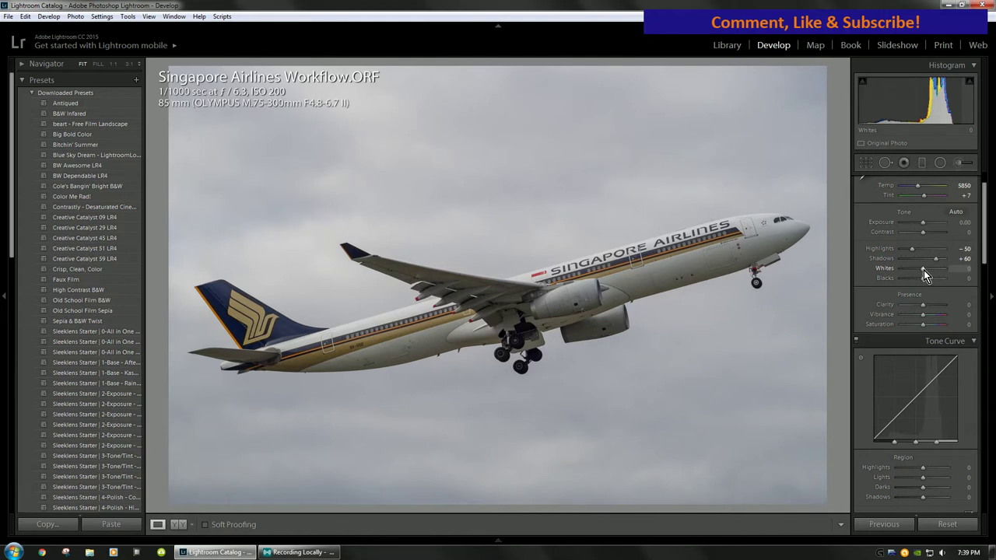
Set Whites to +29 and Blacks to -12 using the Alt clipping preview, then inspect at 3:1
left_click_drag(924, 270, 940, 272)
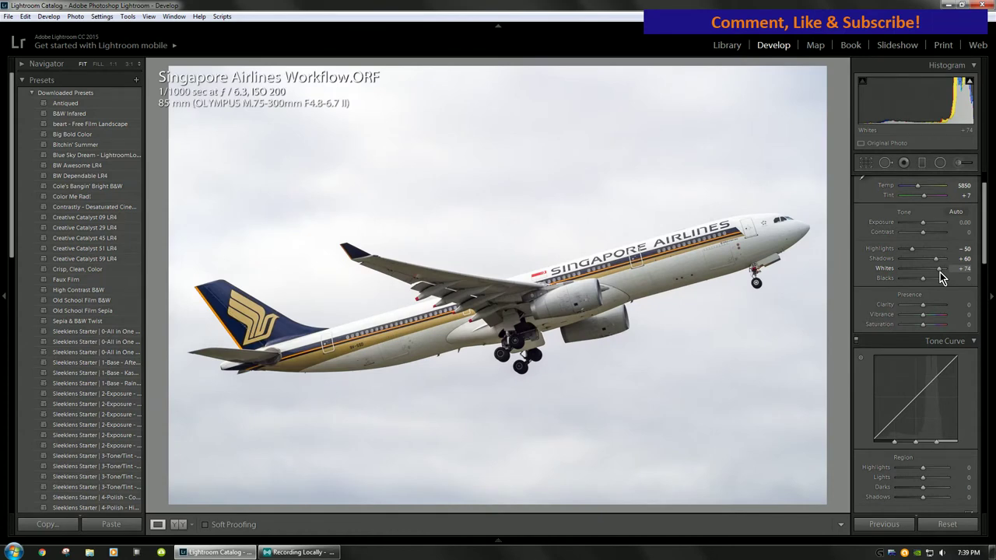
left_click_drag(940, 273, 933, 272)
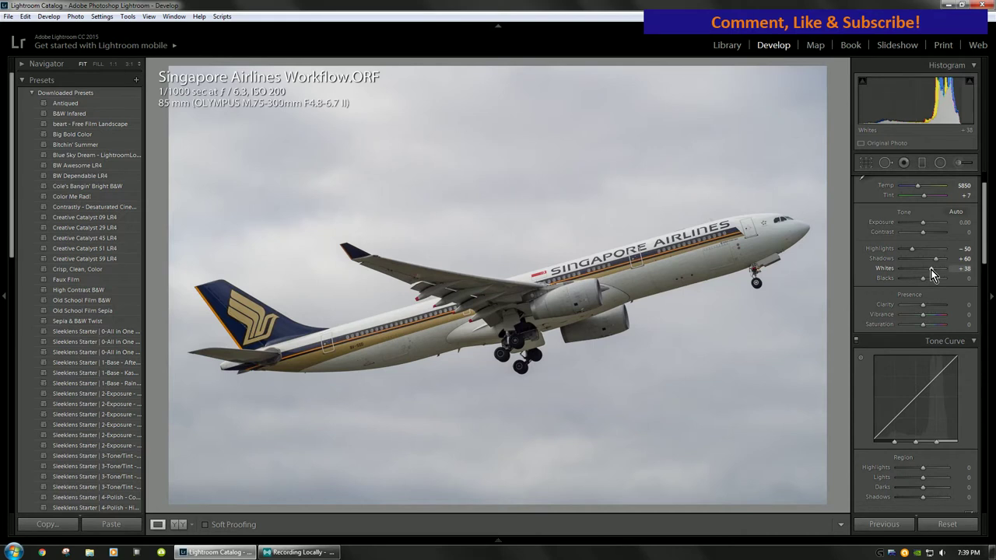
key("alt")
left_click_drag(931, 270, 930, 270)
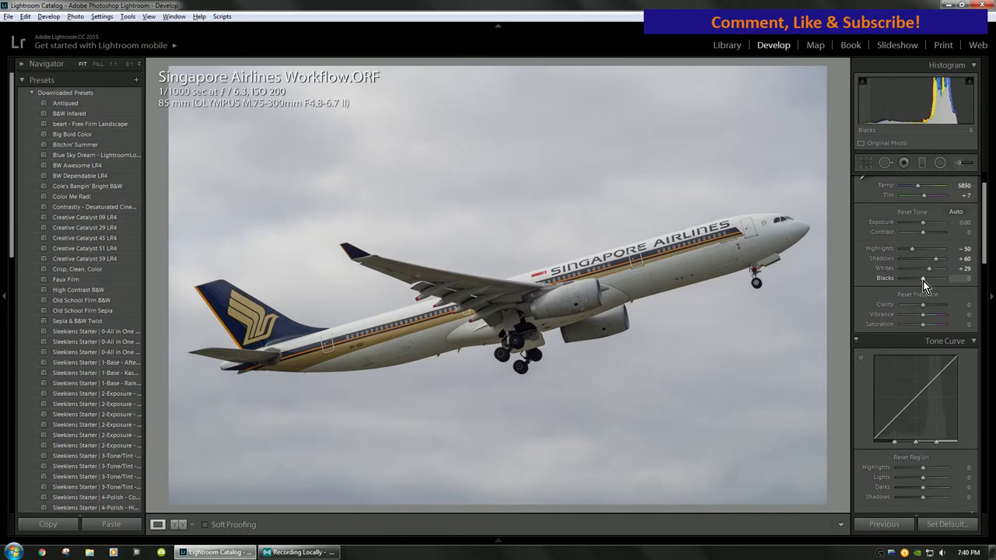
left_click_drag(923, 280, 920, 283)
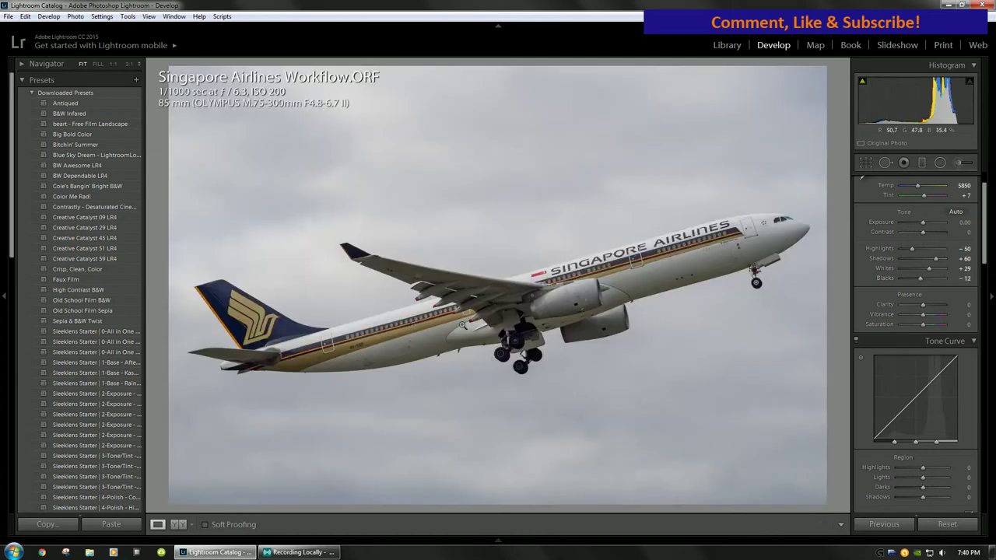
left_click(521, 333)
left_click(522, 333)
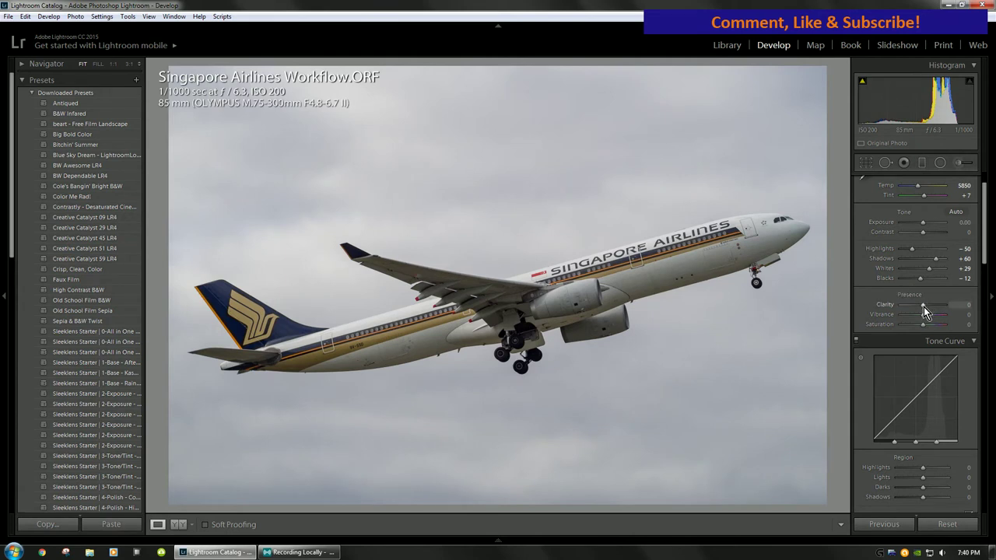
Raise Clarity to +12 and settle Vibrance at +19 after overshooting it
mouse_move(924, 306)
left_mouse_down()
mouse_move(941, 306)
mouse_move(916, 311)
mouse_move(928, 314)
left_mouse_up()
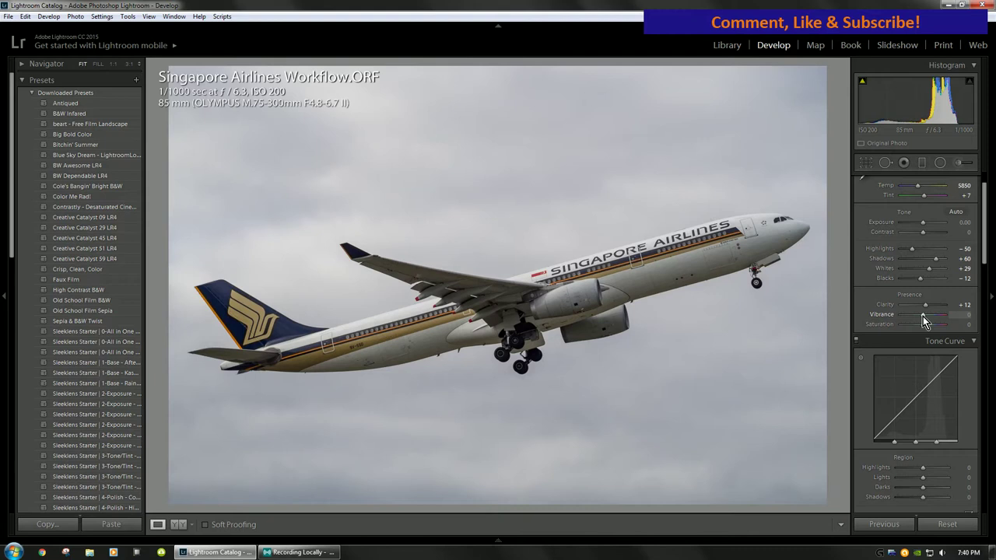
left_click_drag(923, 315, 952, 316)
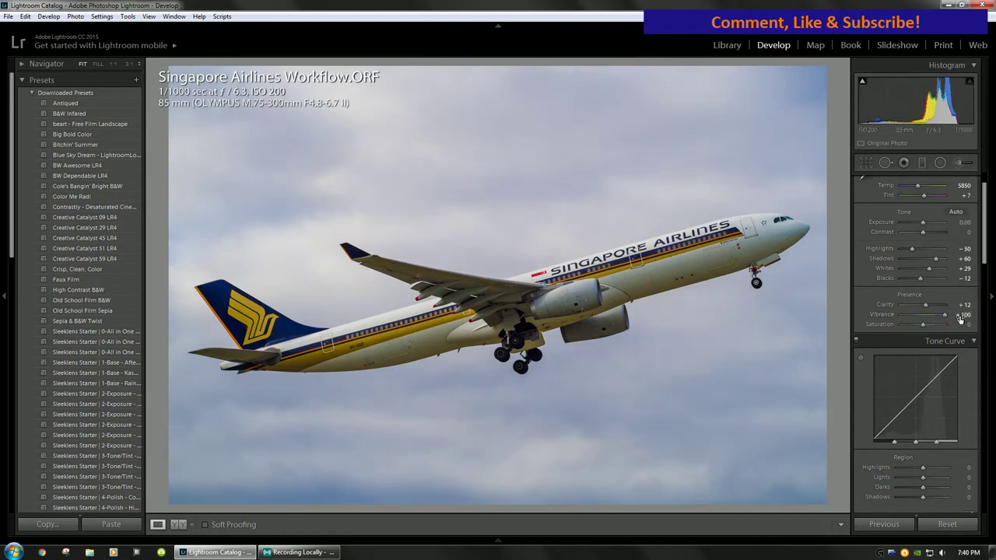
left_click_drag(944, 319, 931, 323)
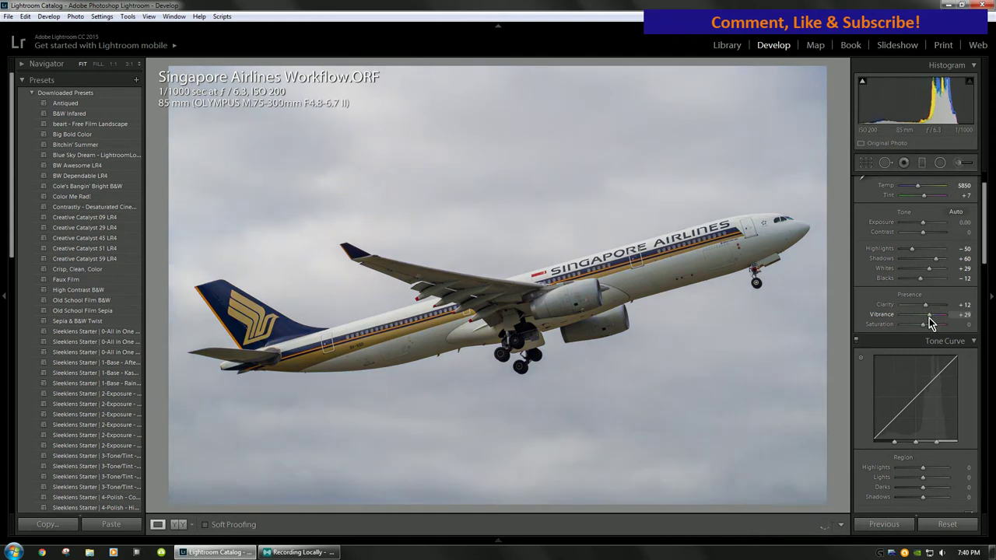
left_click_drag(927, 319, 924, 328)
Apply the Medium Contrast point curve, inspecting the 9V-SSD registration, engine and wing up close
scroll(863, 350, "down", 3)
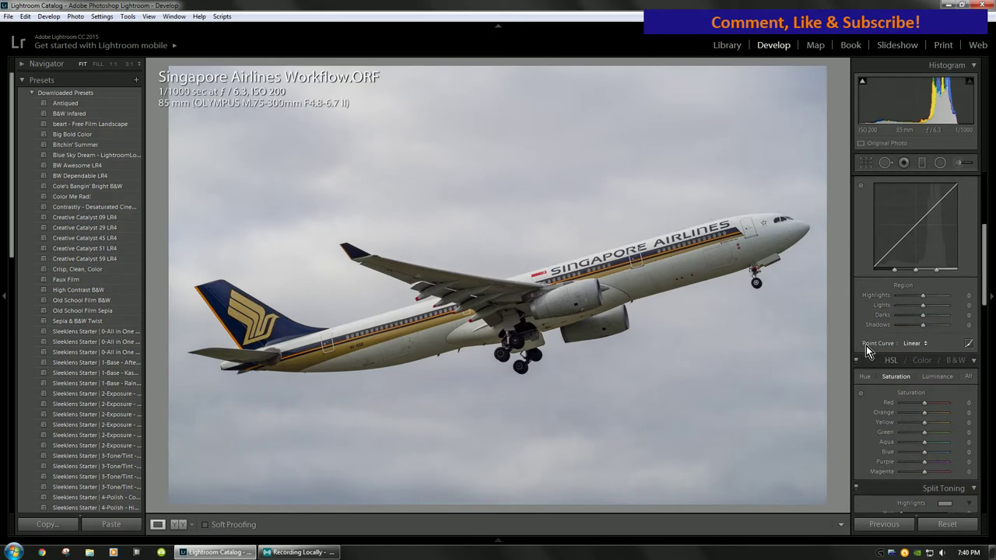
scroll(868, 344, "up", 2)
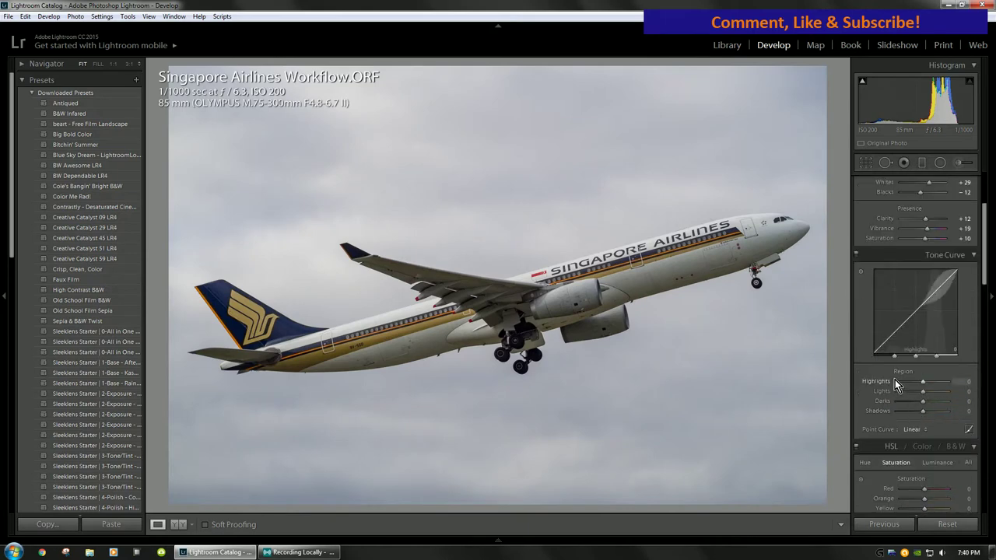
left_click(342, 343)
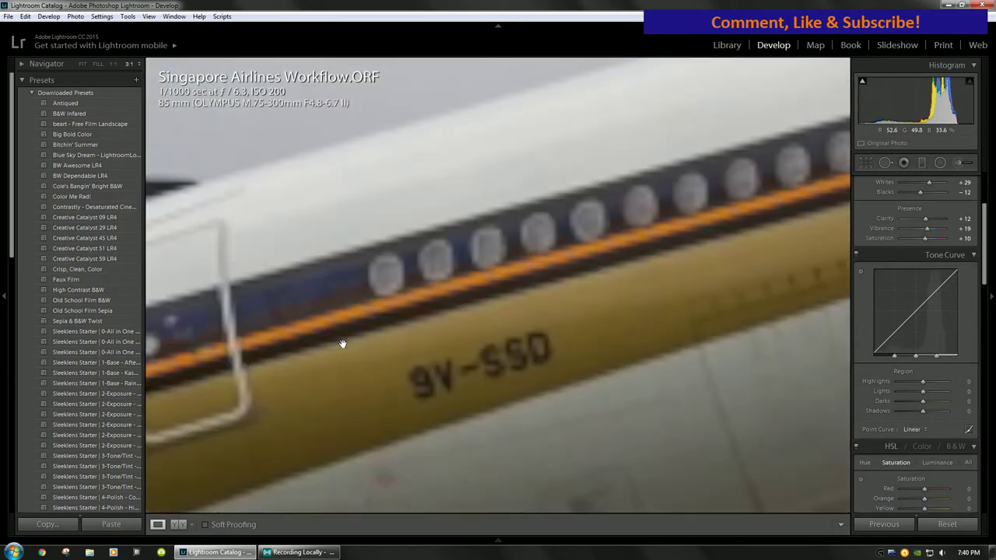
left_click(358, 344)
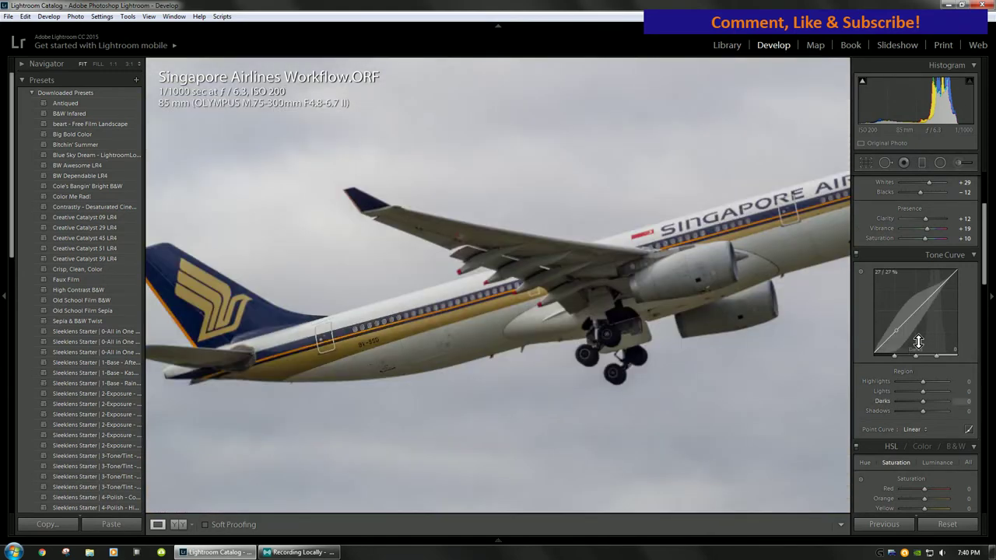
left_click(913, 429)
left_click(908, 453)
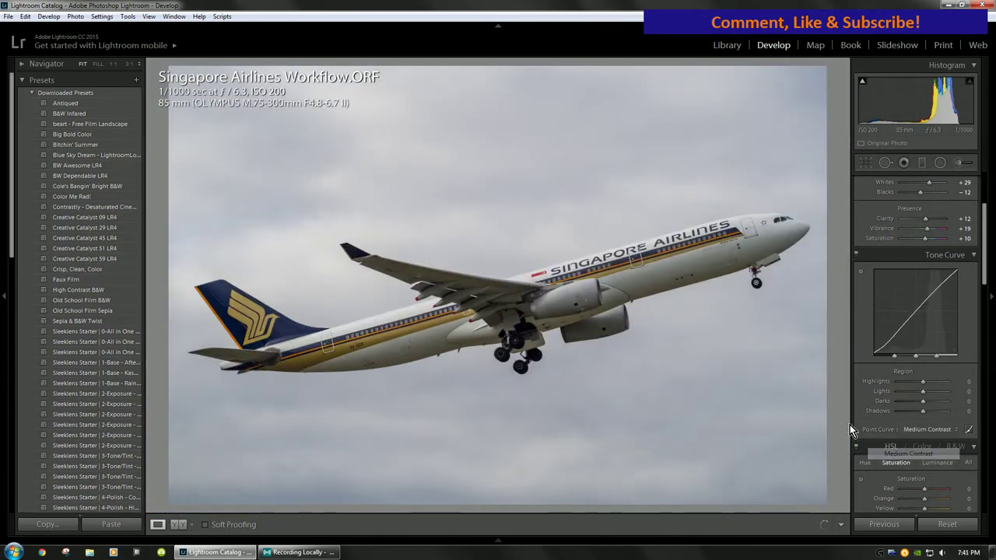
left_click_drag(327, 357, 510, 420)
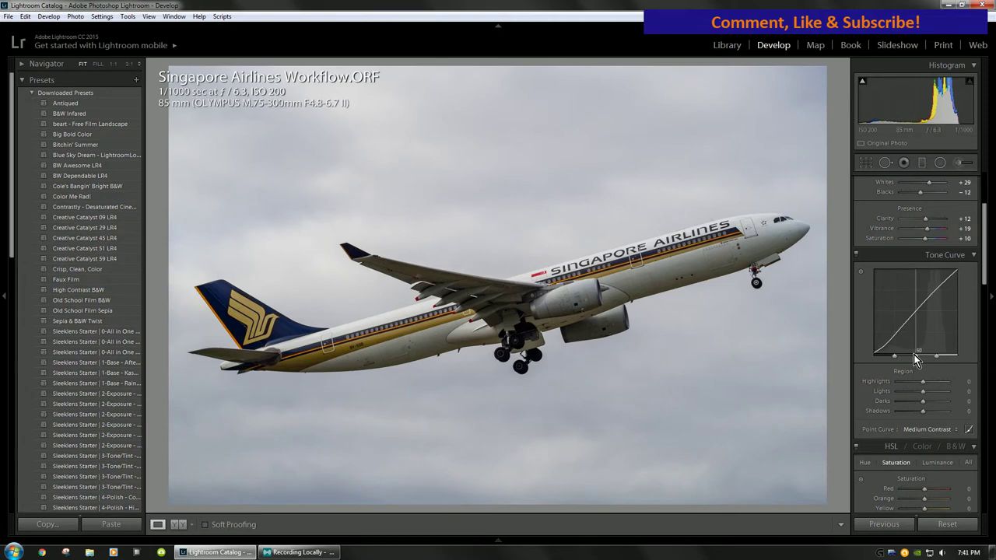
left_click(585, 294)
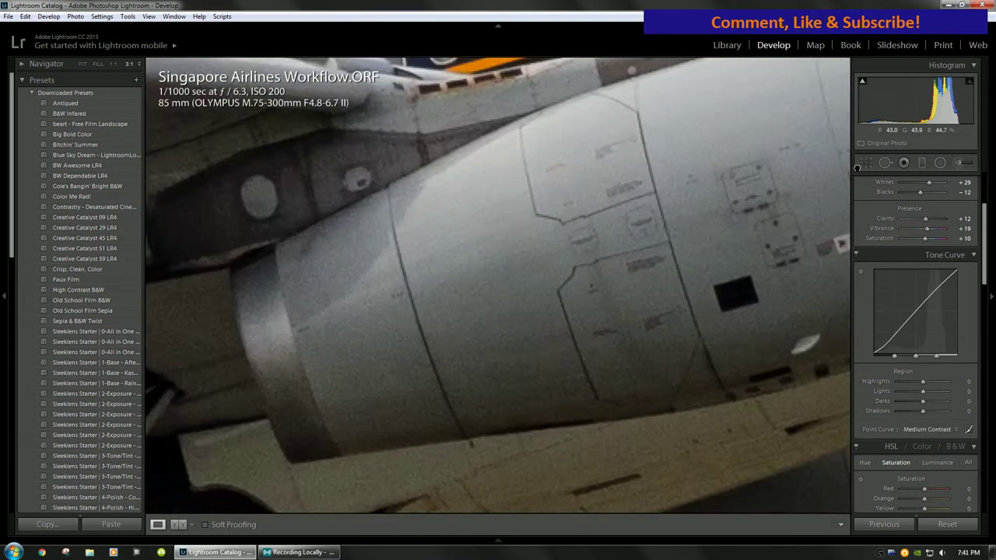
double_click(739, 284)
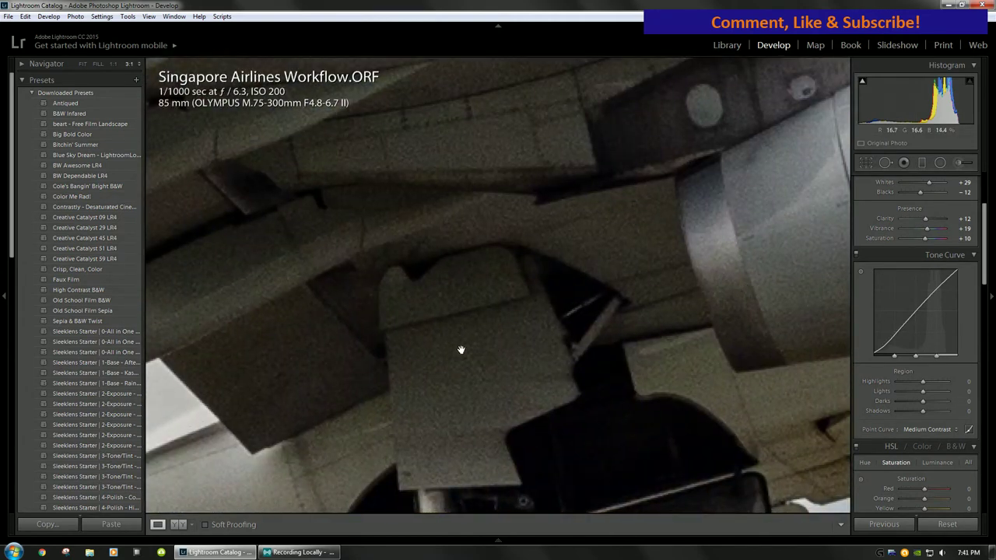
left_click(461, 349)
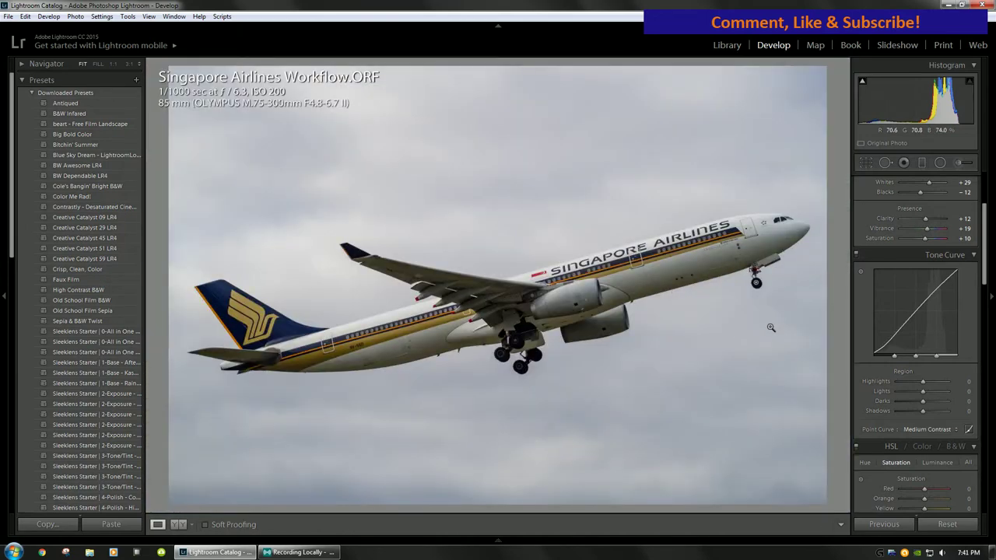
Set tone curve Highlights -13, Lights -5, Darks +22 and Shadows +24, checking the engine
left_click_drag(923, 381, 929, 411)
left_click(921, 395)
left_click(609, 316)
left_click_drag(600, 314, 603, 353)
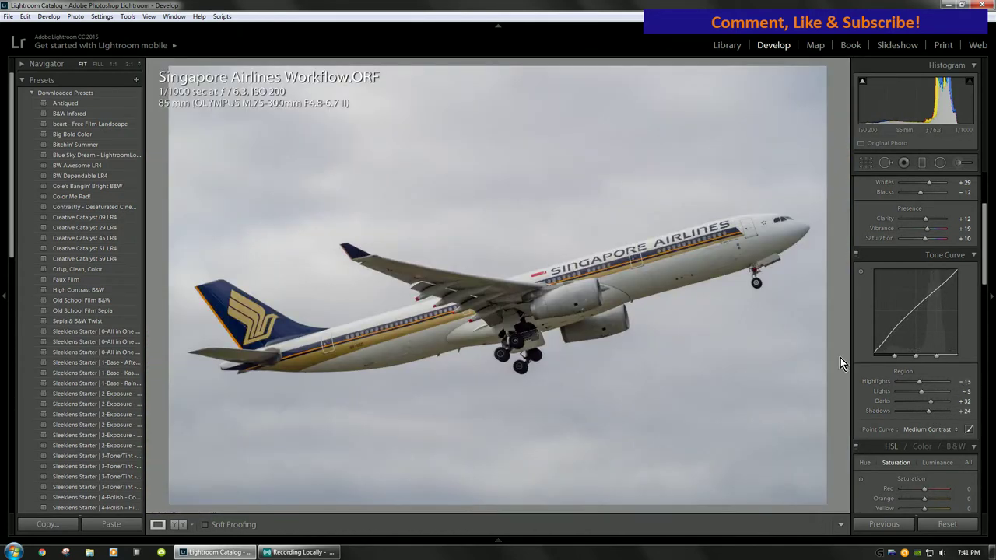
left_click_drag(929, 405, 927, 405)
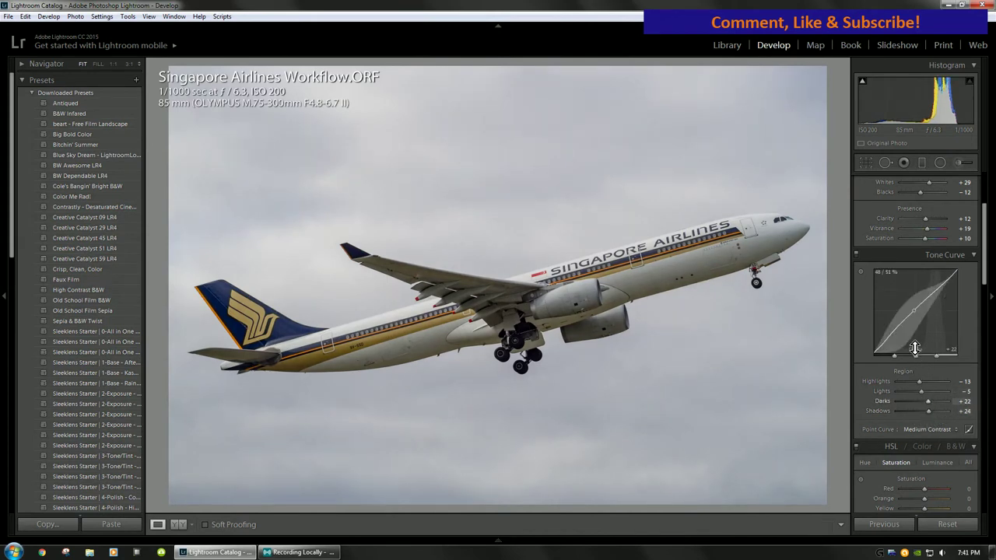
Scroll the Develop panel past HSL and Split Toning down to the Detail panel
scroll(909, 303, "down", 4)
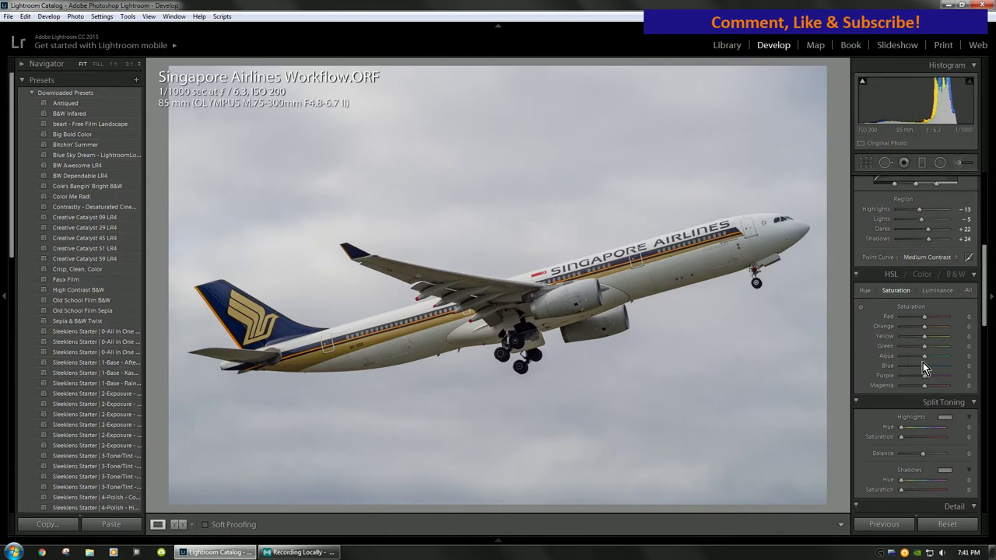
scroll(923, 363, "down", 2)
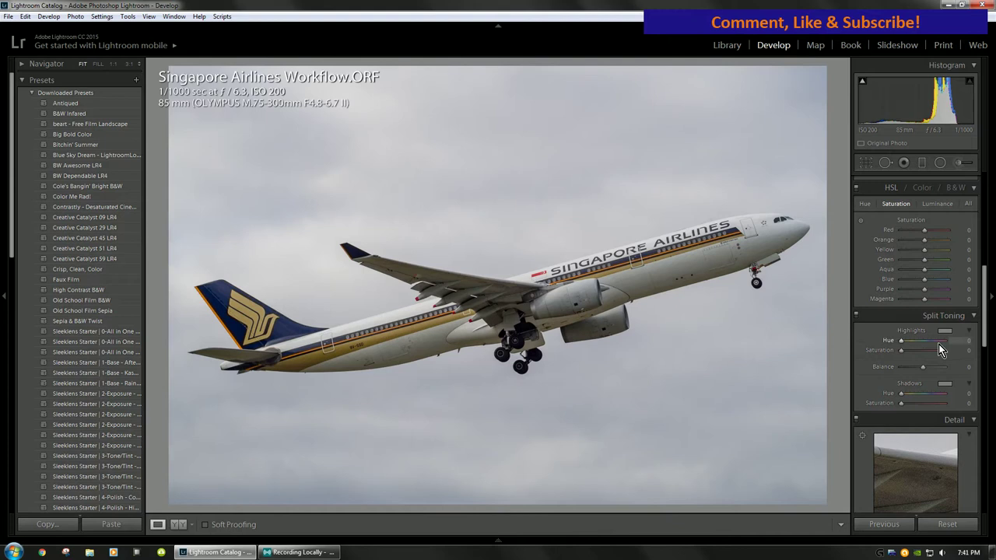
scroll(986, 340, "down", 1)
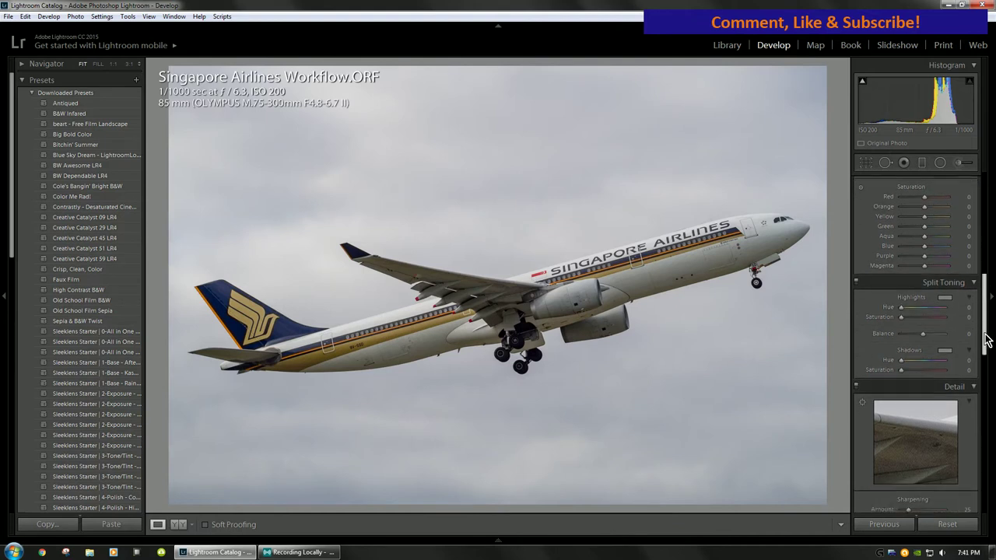
Set Noise Reduction Luminance to 45 in the Detail panel
left_click_drag(986, 340, 990, 366)
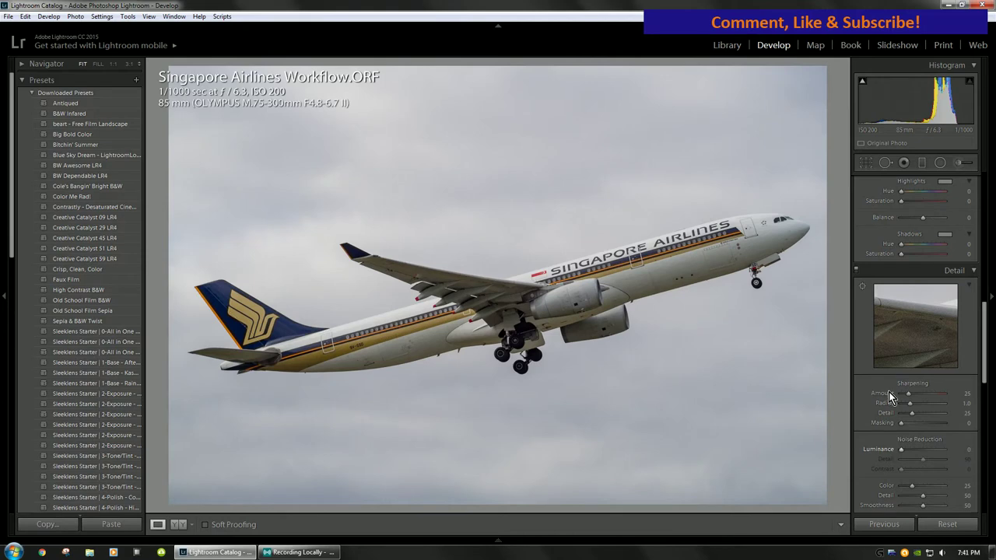
left_click(744, 241)
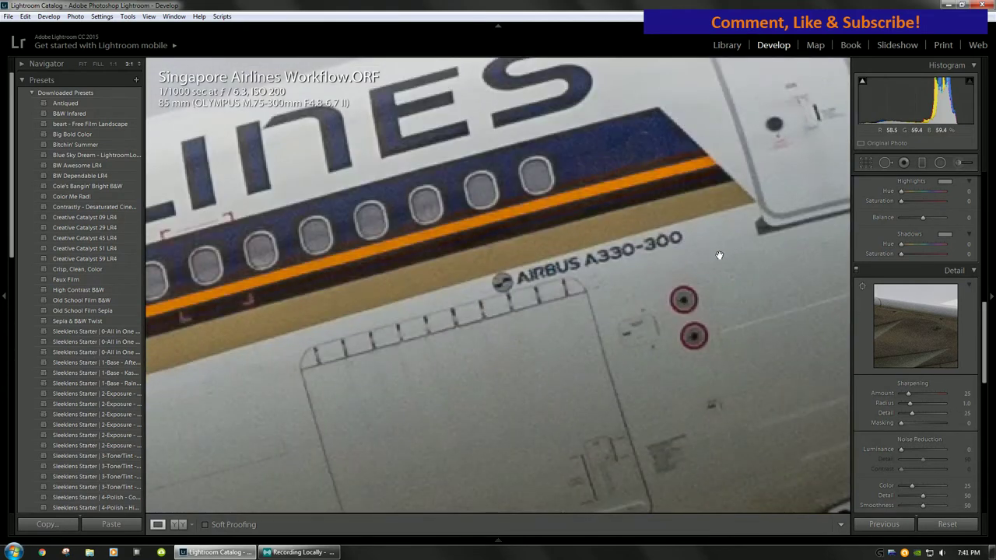
left_click(718, 255)
left_click(965, 450)
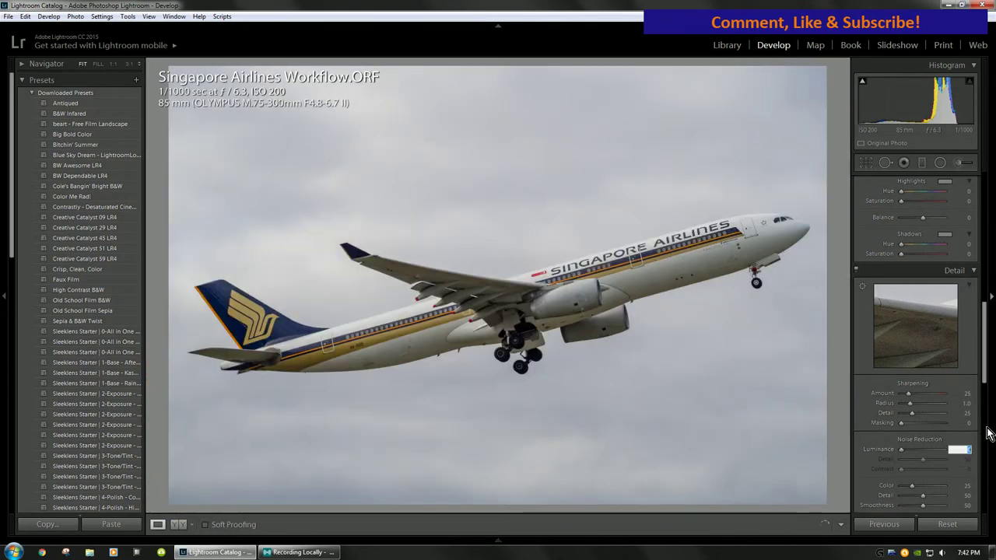
type("45")
key("Return")
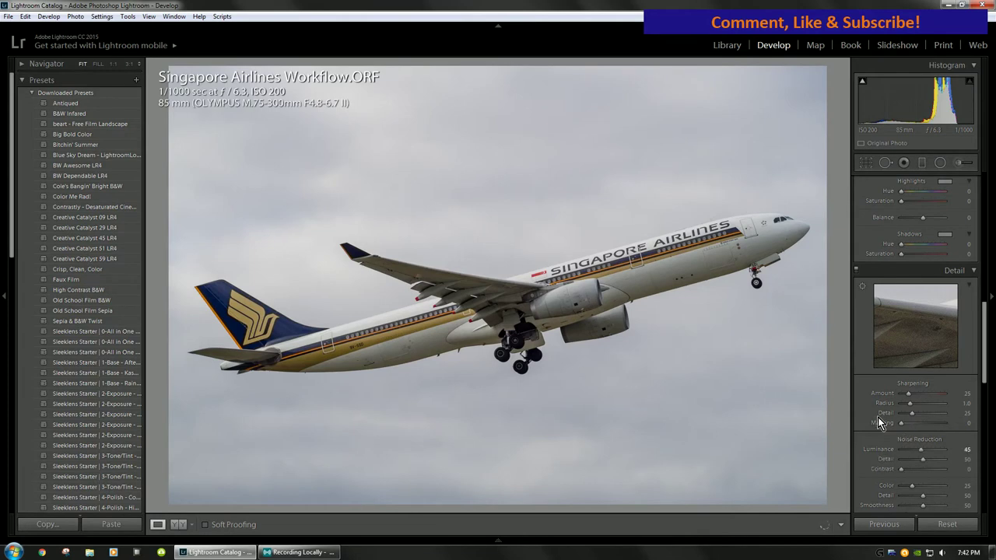
Check the noise reduction at 1:1 on the lettering, cockpit, wing and landing gear
left_click(723, 238)
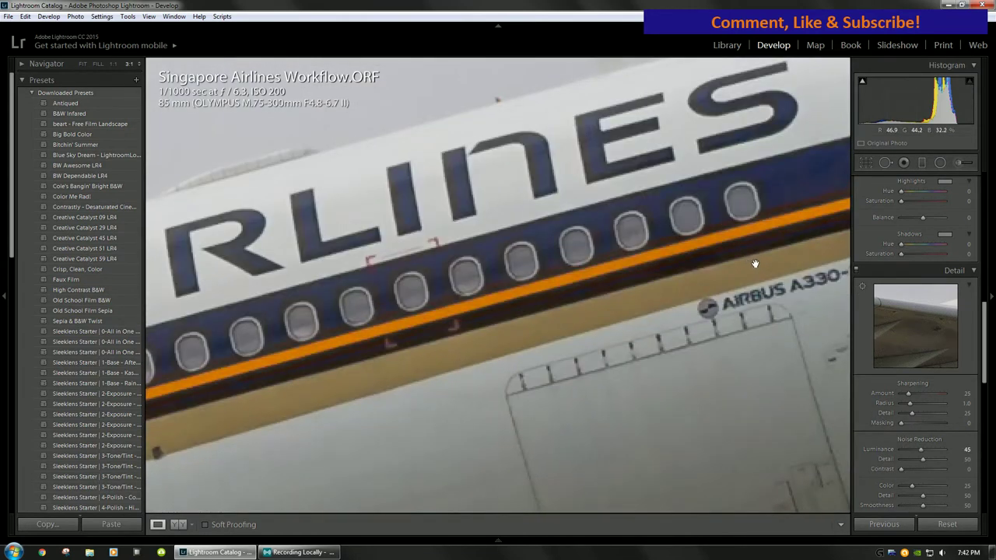
left_click_drag(754, 264, 631, 159)
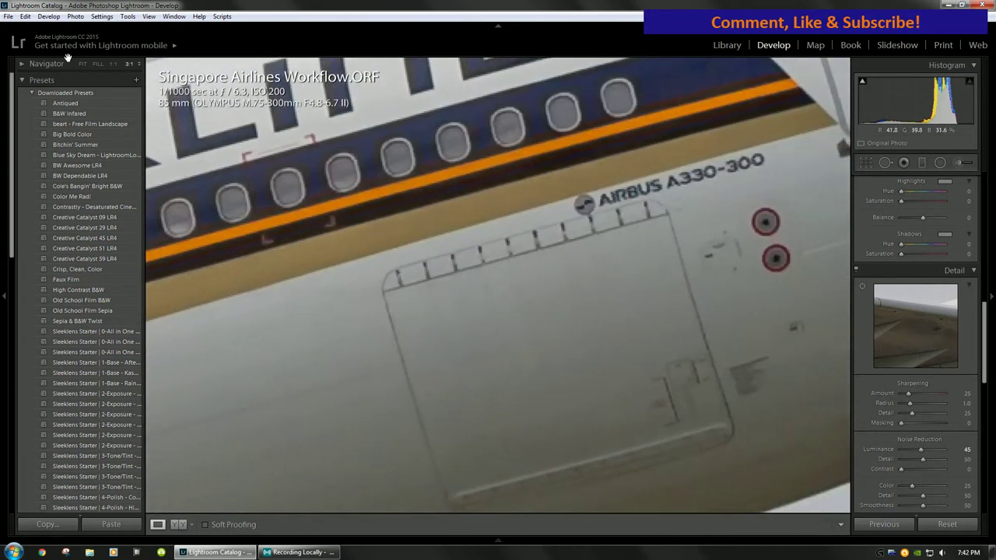
left_click(114, 64)
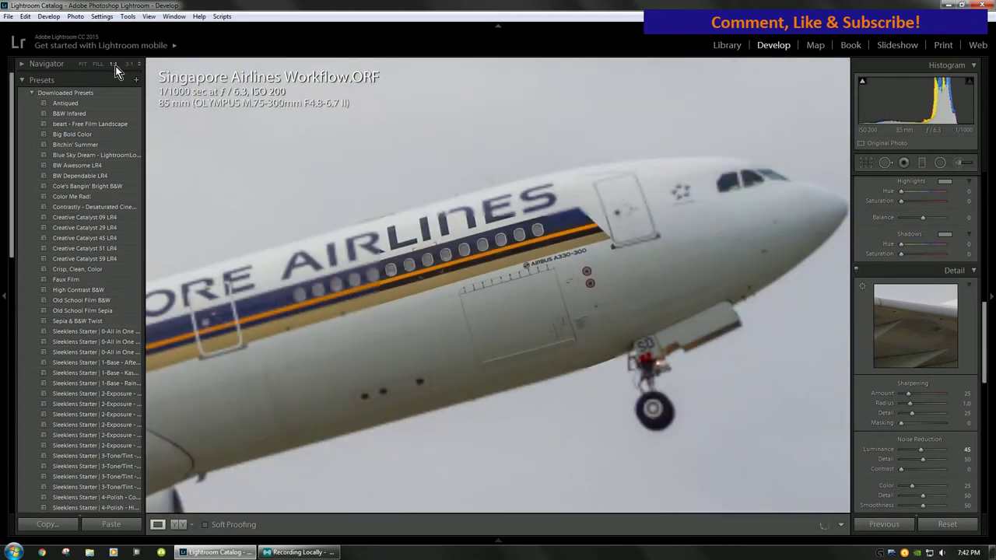
left_click_drag(247, 349, 277, 367)
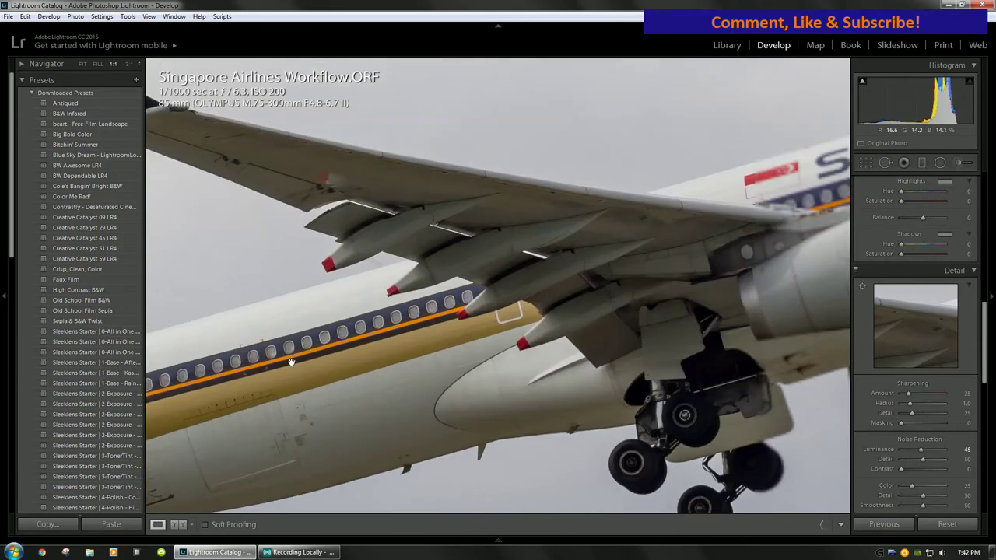
left_click(83, 65)
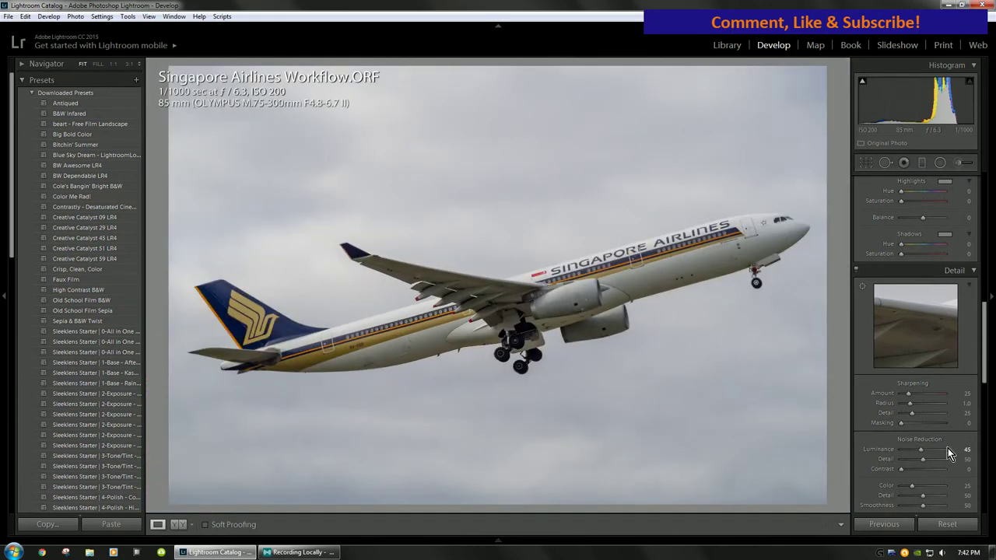
left_click(768, 223)
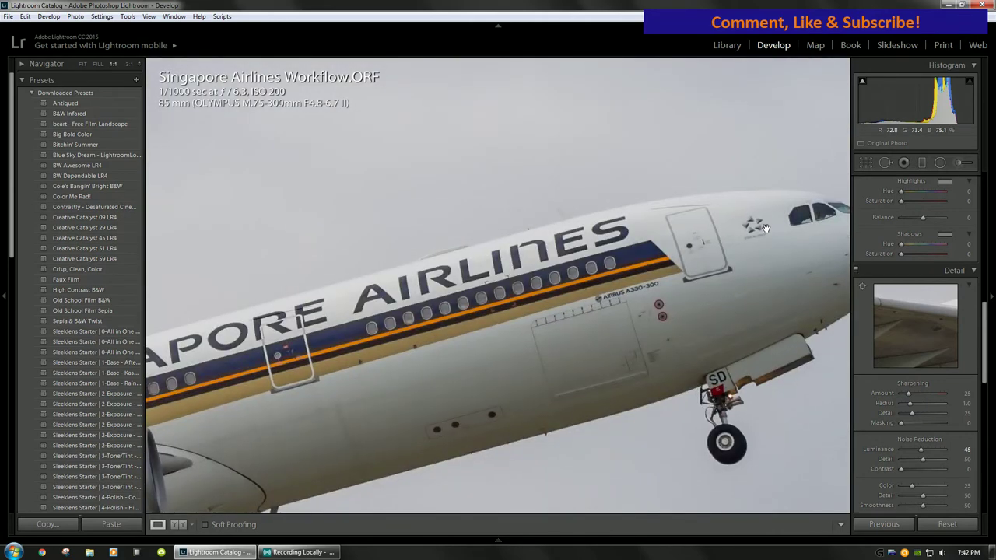
left_click_drag(764, 232, 547, 247)
left_click(547, 246)
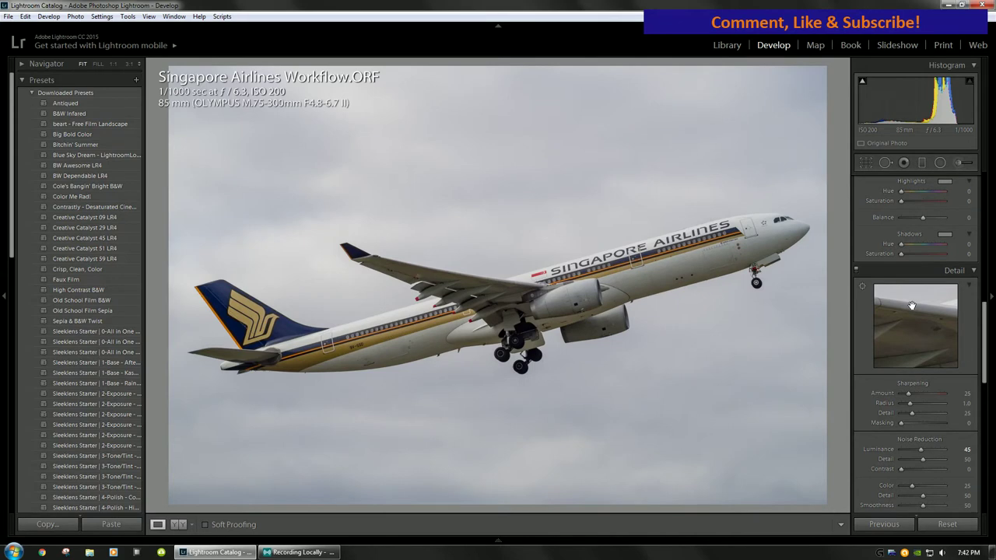
left_click(471, 341)
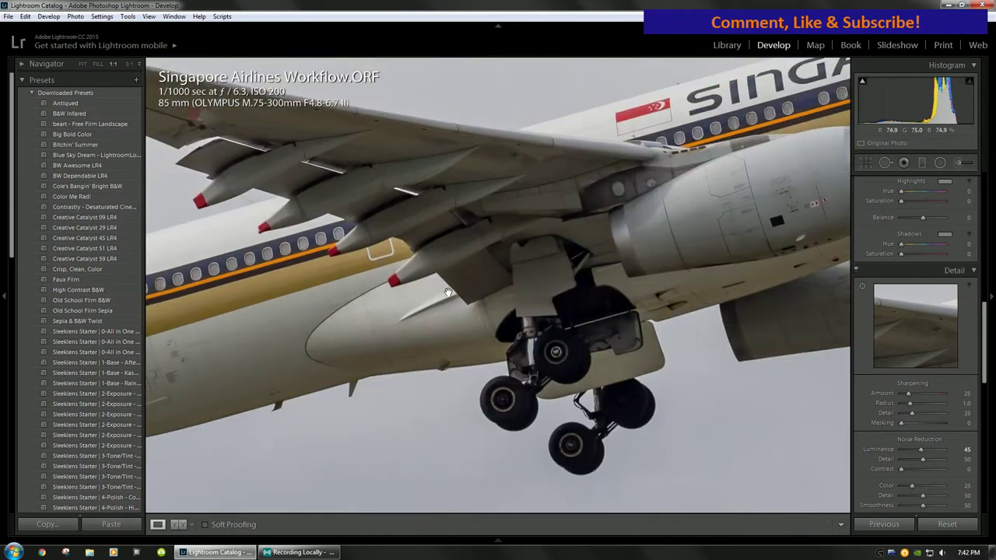
left_click(448, 291)
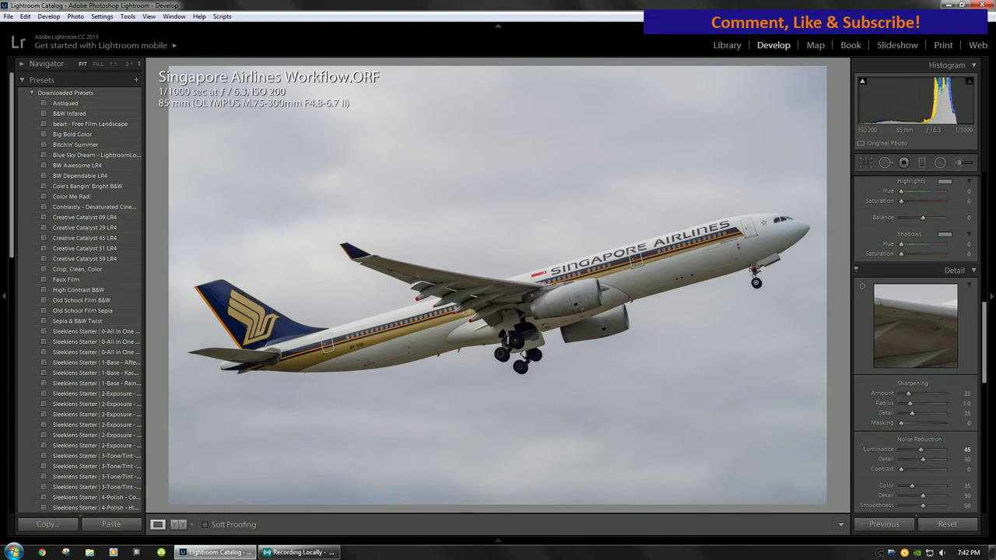
Apply the Detail Preset_3 user preset and check the result at 1:1 on the nose and wing
scroll(91, 391, "down", 15)
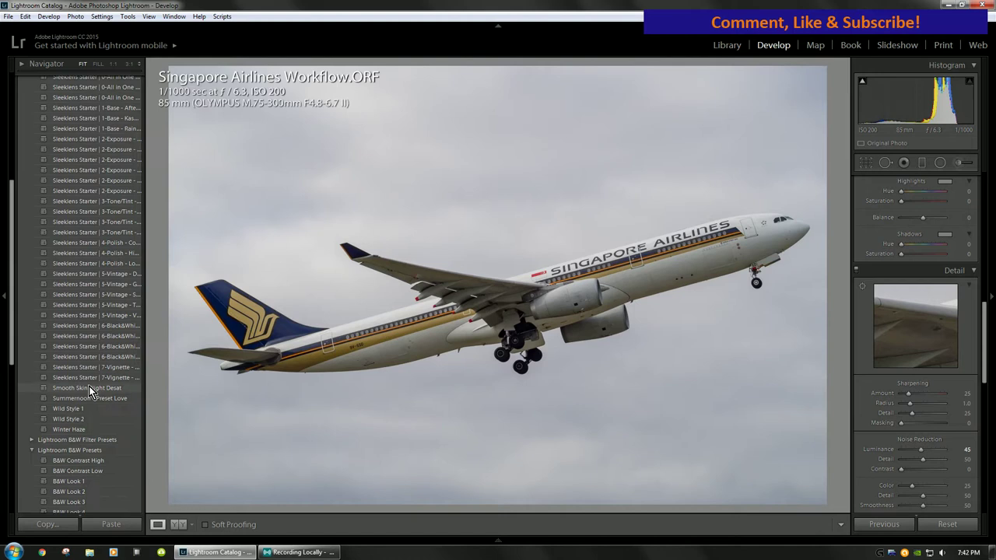
scroll(89, 413, "down", 3)
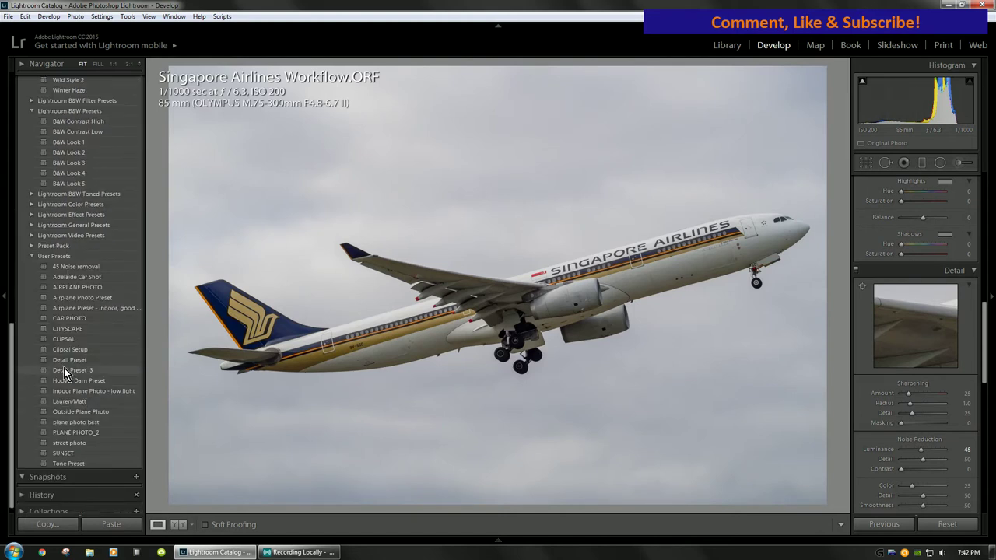
left_click(65, 371)
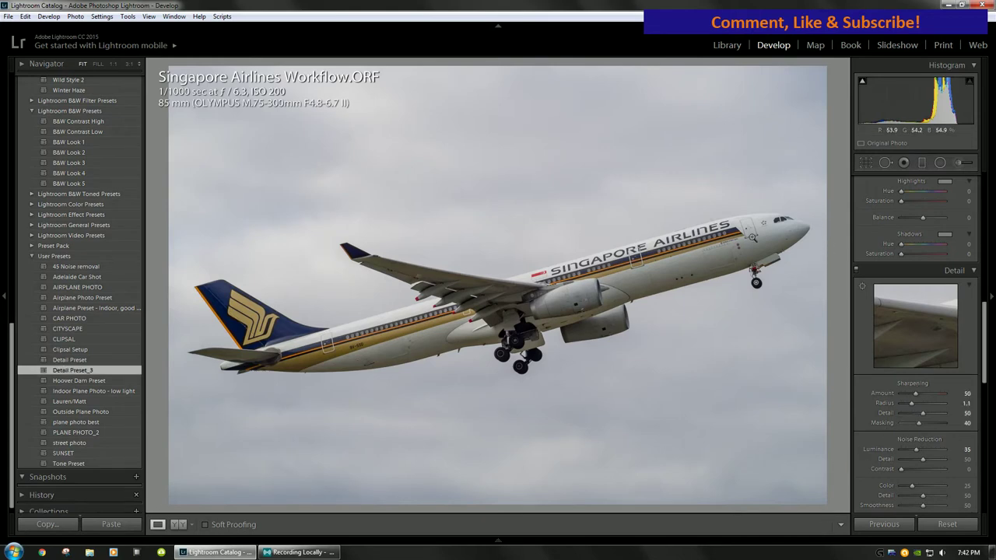
left_click(752, 240)
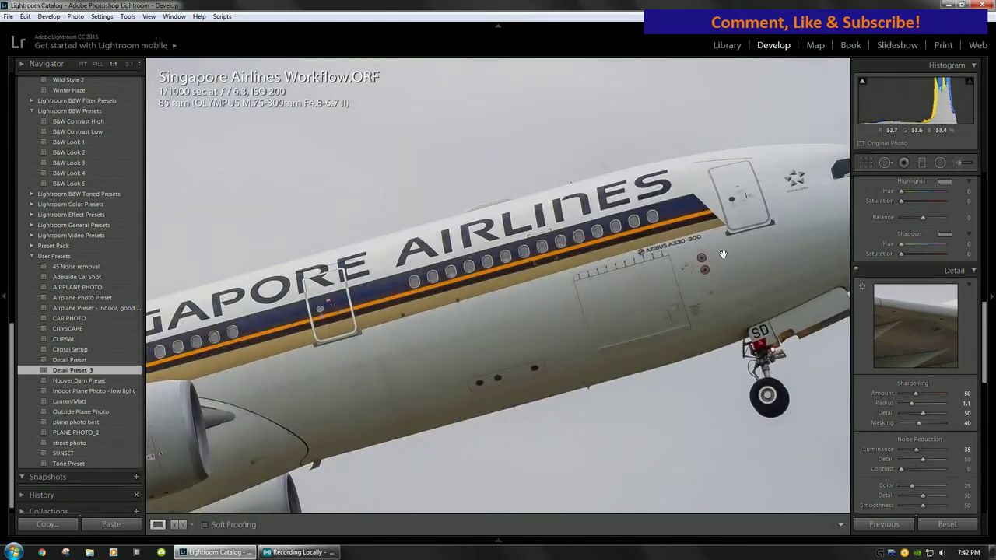
left_click_drag(433, 334, 832, 295)
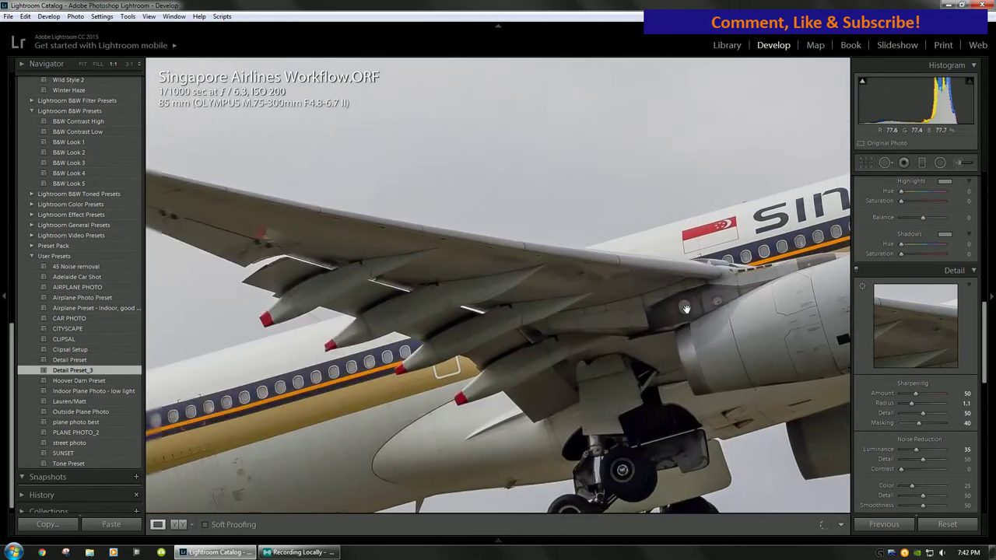
left_click(551, 324)
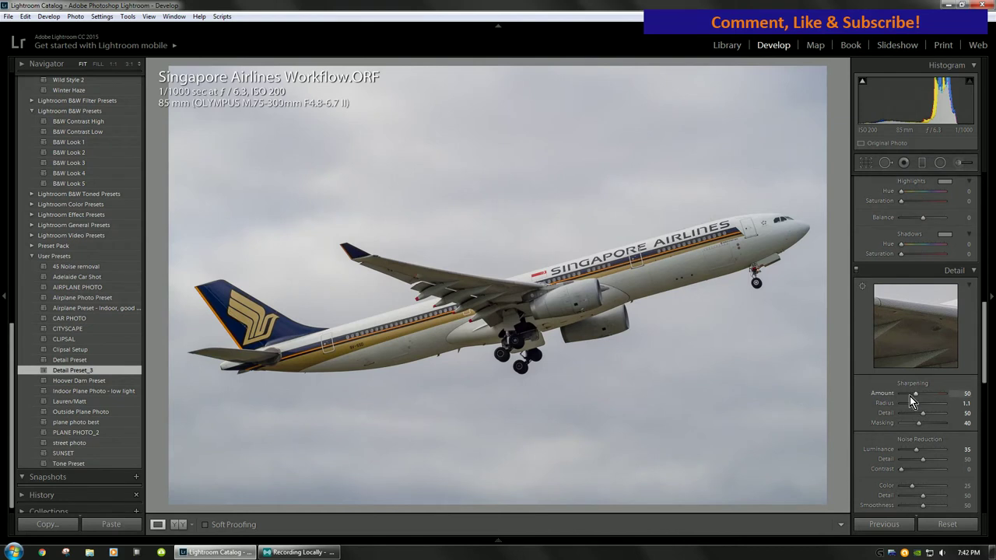
Raise sharpening Masking to 76 while previewing the mask with Alt held
key("alt")
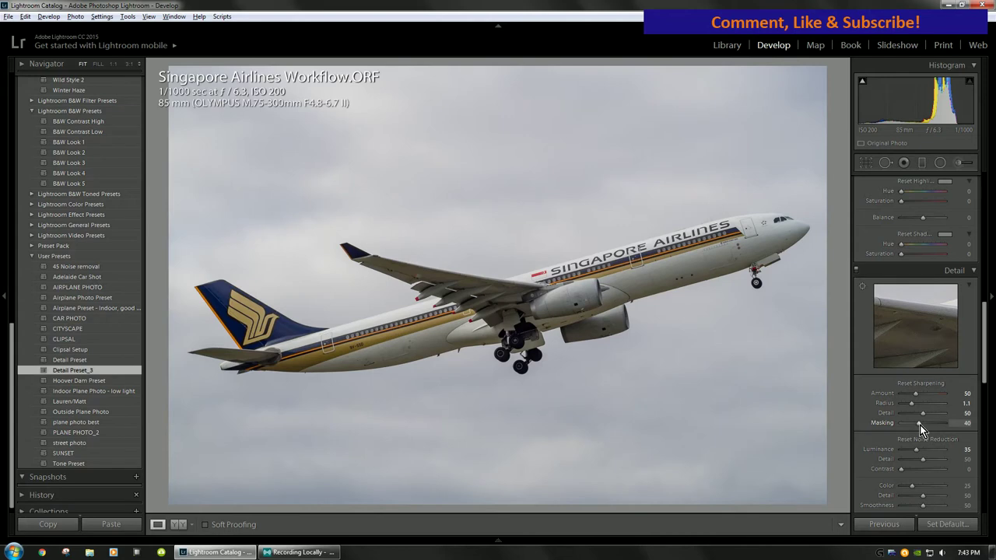
mouse_move(920, 424)
left_mouse_down()
mouse_move(940, 432)
mouse_move(934, 425)
left_mouse_up()
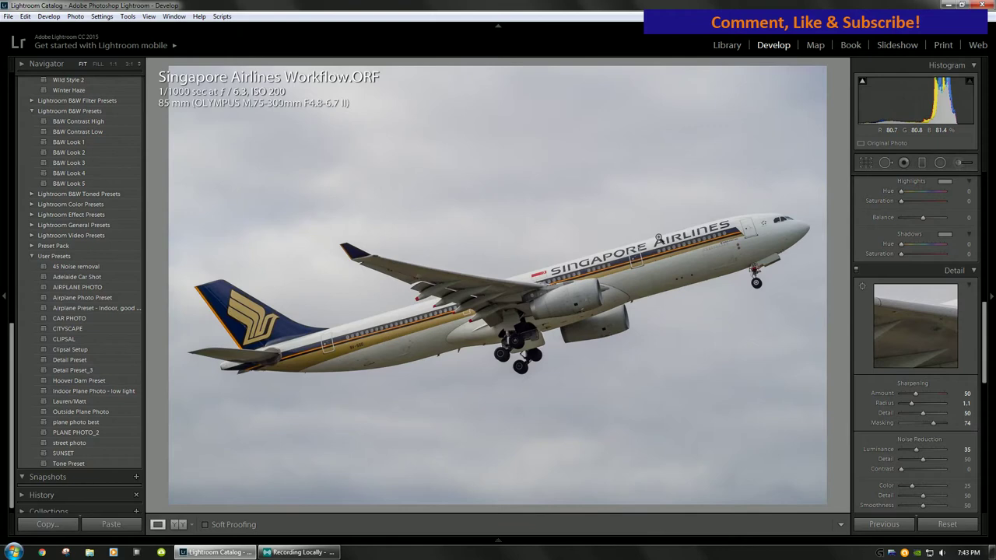
left_click_drag(938, 424, 935, 424)
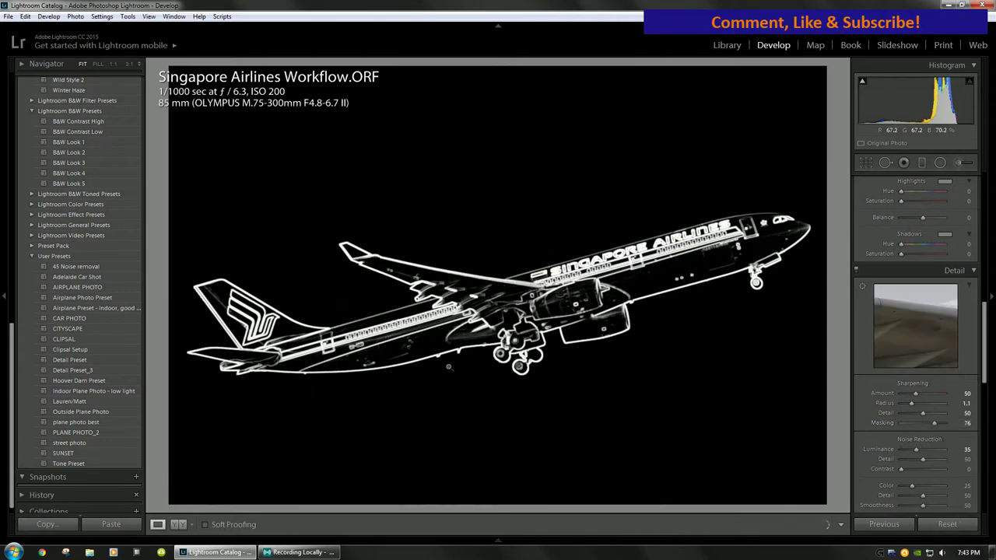
Inspect the fuselage at 1:1 across the wing, engine, nose gear and registration
left_click(307, 375)
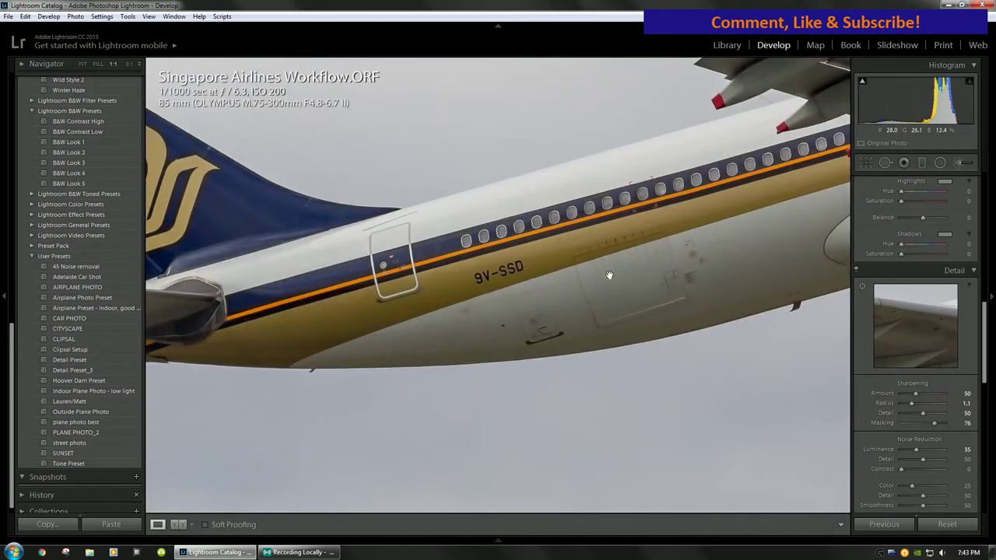
left_click_drag(610, 276, 541, 398)
left_click_drag(611, 378, 468, 393)
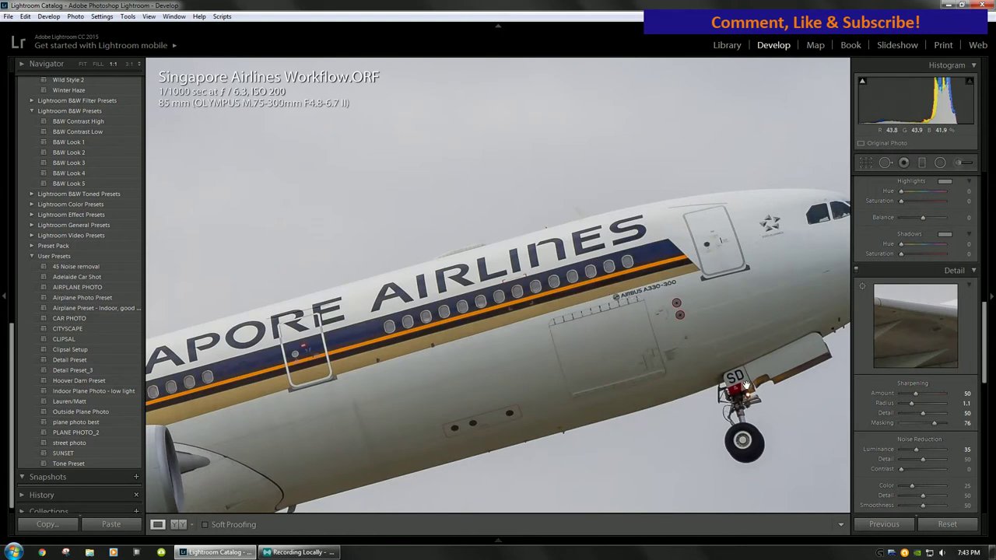
left_click(404, 366)
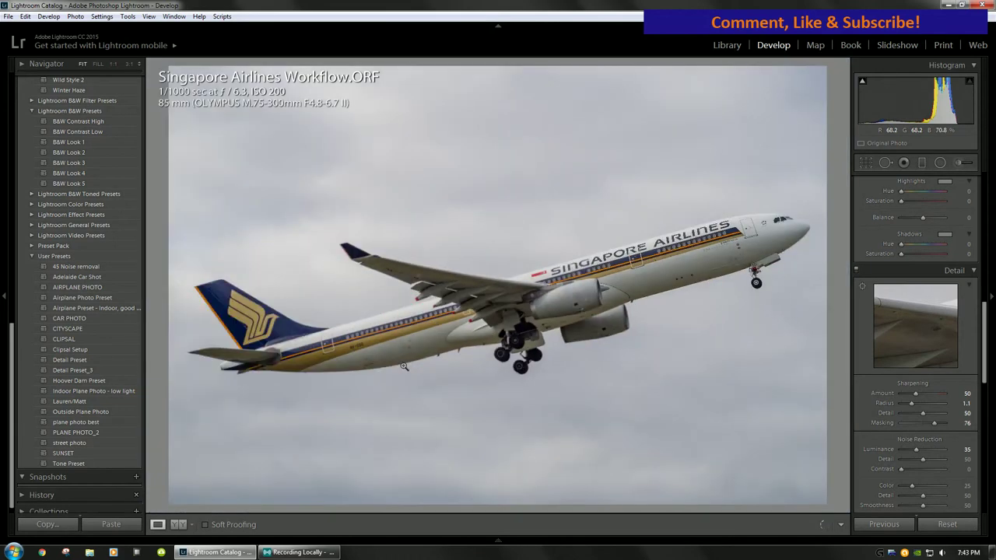
left_click(362, 347)
left_click(517, 337)
scroll(943, 327, "down", 3)
scroll(945, 327, "down", 3)
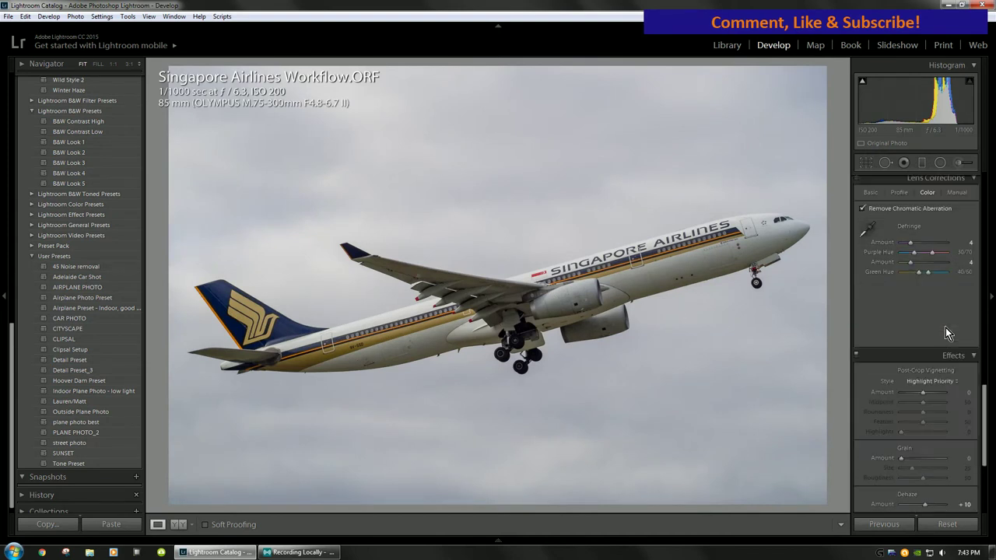
scroll(945, 328, "up", 5)
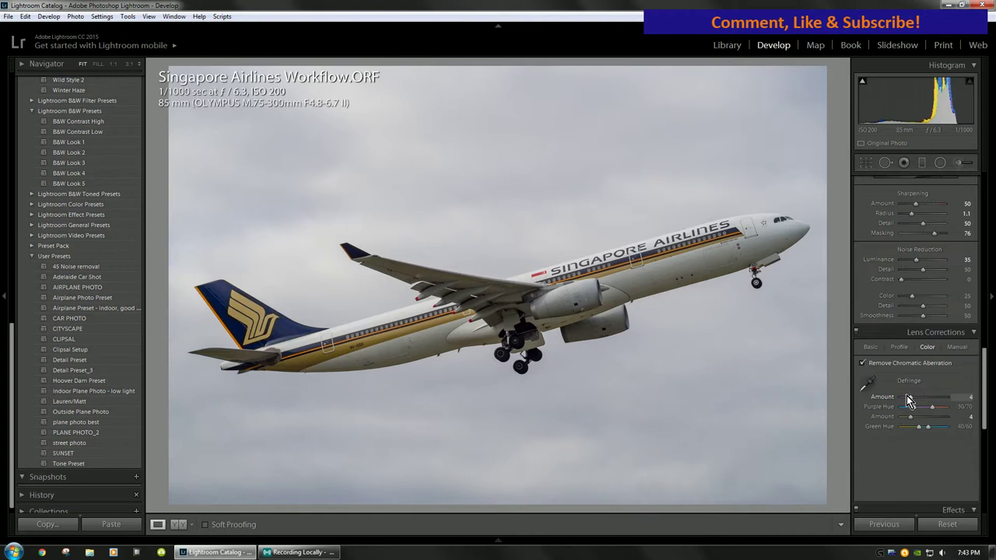
scroll(910, 398, "down", 6)
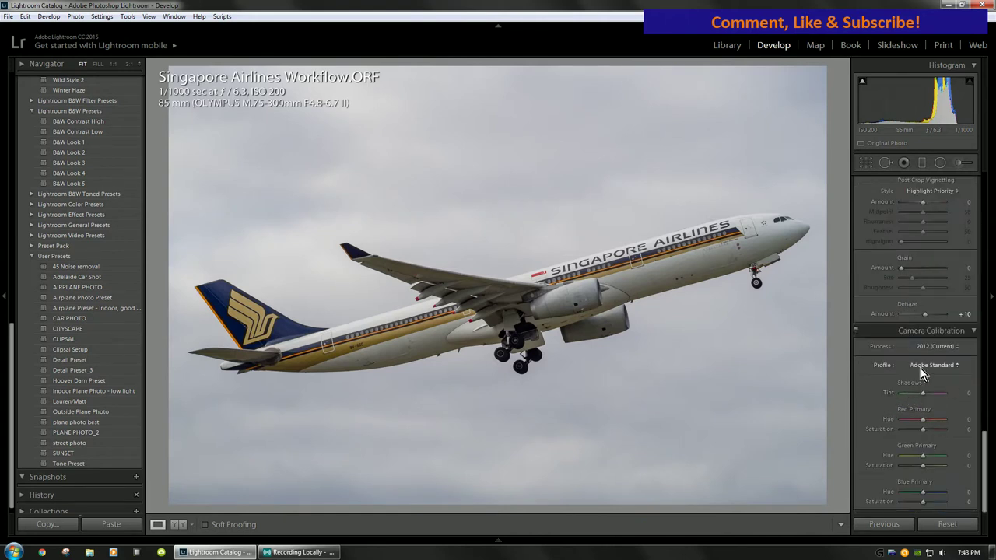
left_click(920, 368)
left_click(923, 400)
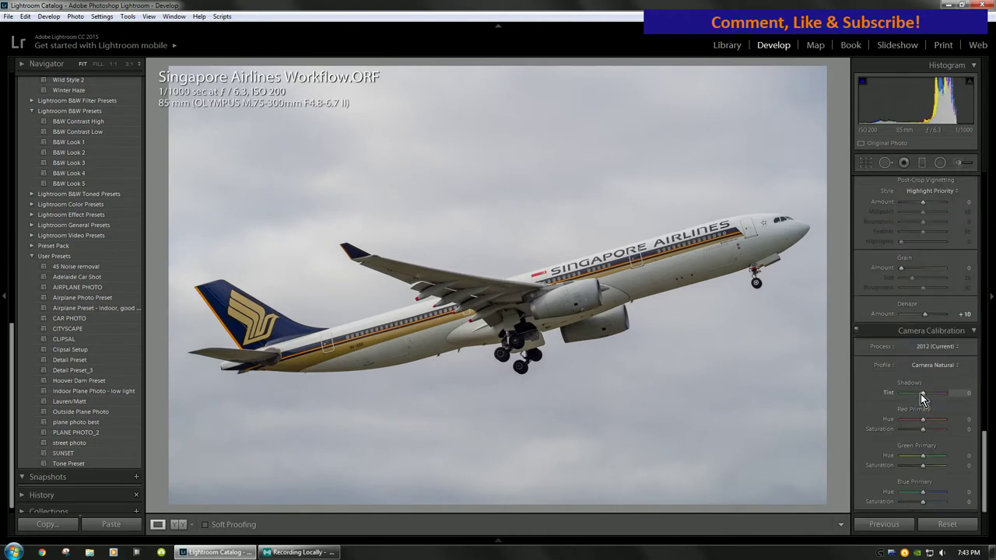
left_click(929, 364)
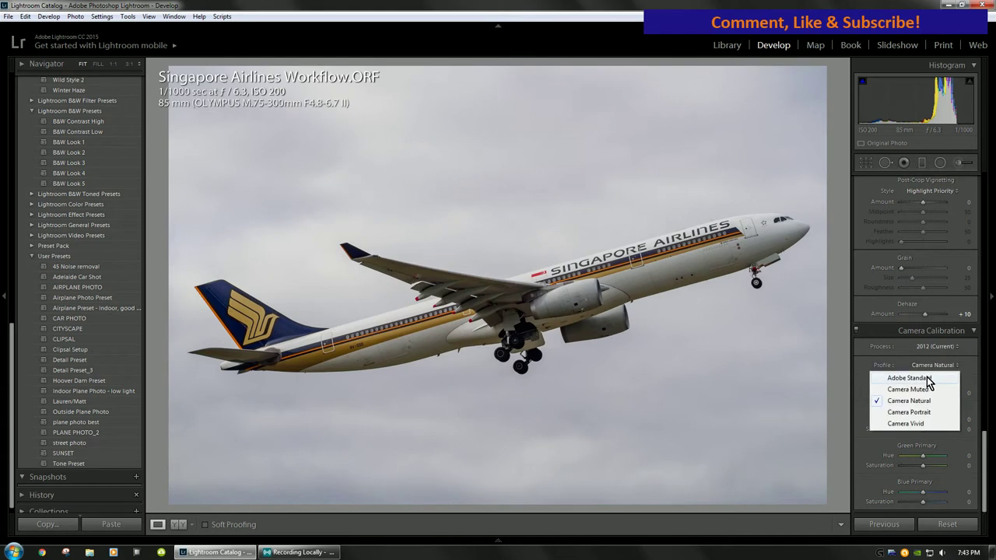
left_click(927, 377)
left_click(781, 236)
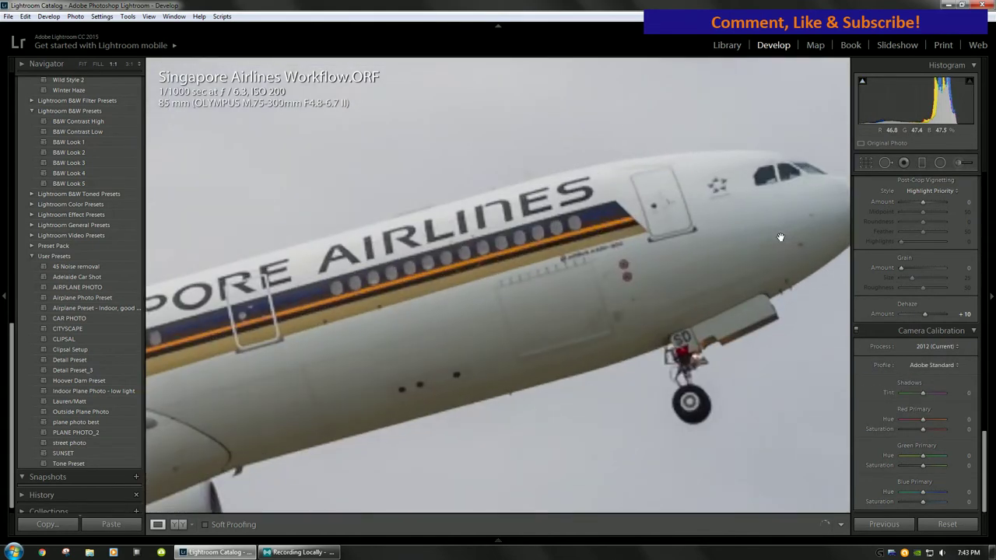
left_click(780, 236)
scroll(923, 333, "up", 10)
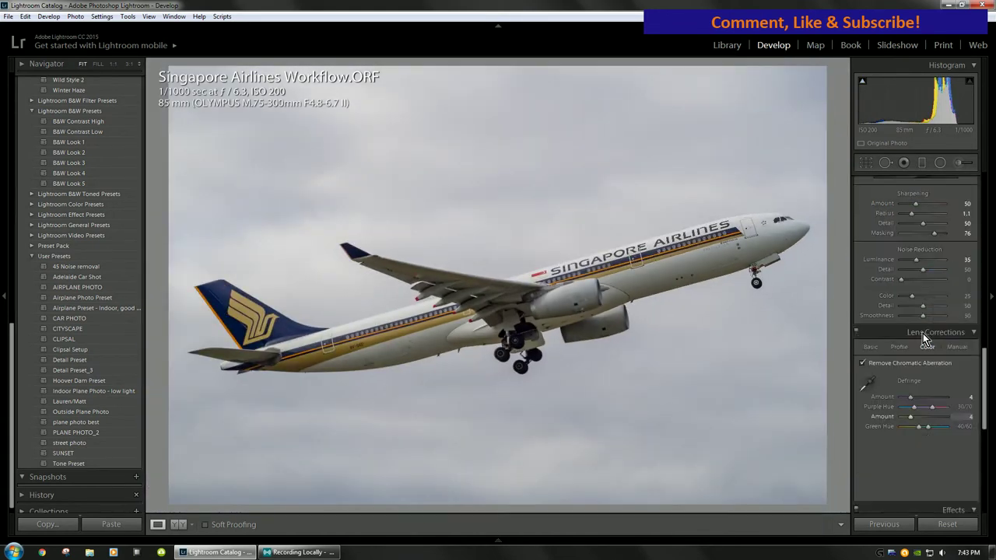
scroll(922, 333, "up", 5)
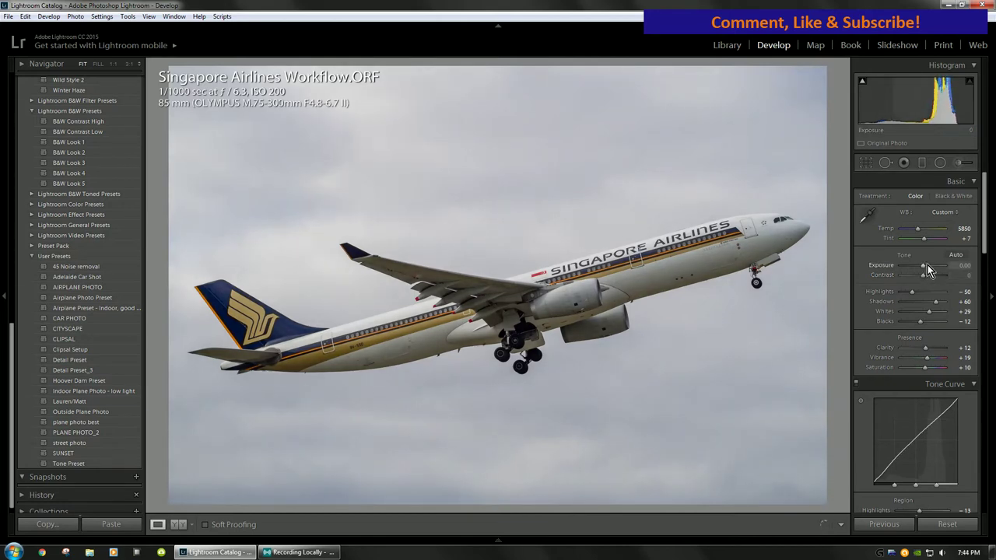
left_click_drag(923, 265, 923, 268)
double_click(923, 268)
Send the photo from Lightroom to Photoshop and bring up the Filter > Nik Collection submenu
right_click(524, 171)
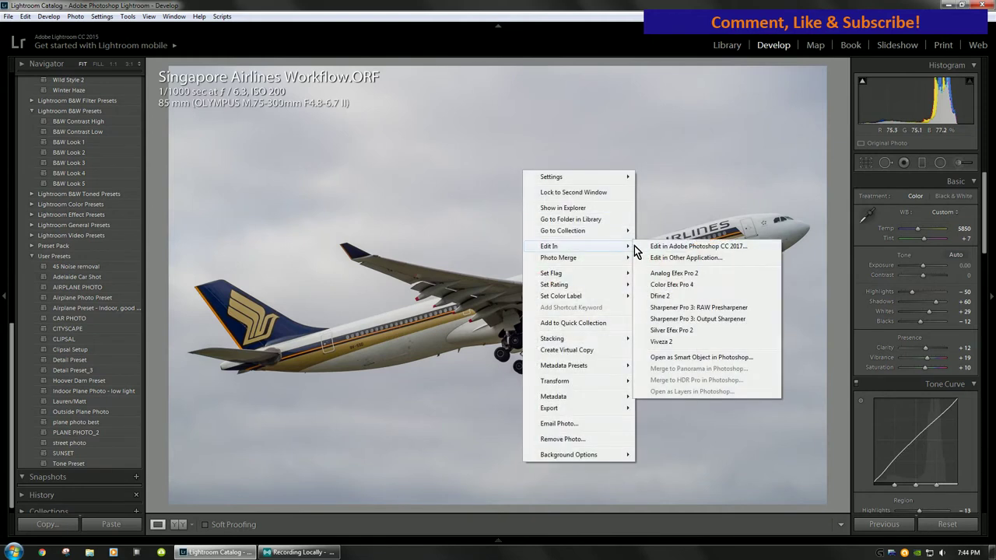
left_click(645, 246)
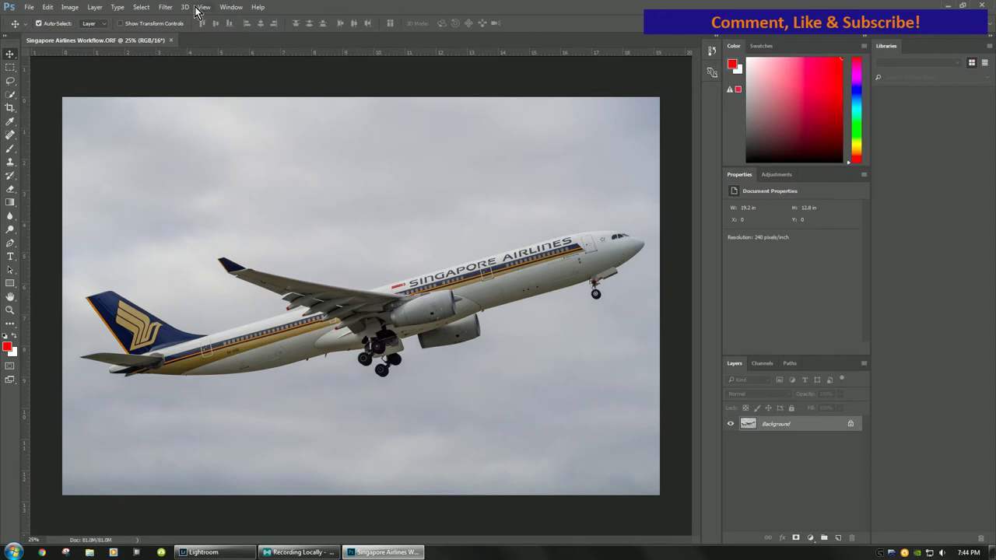
left_click(166, 7)
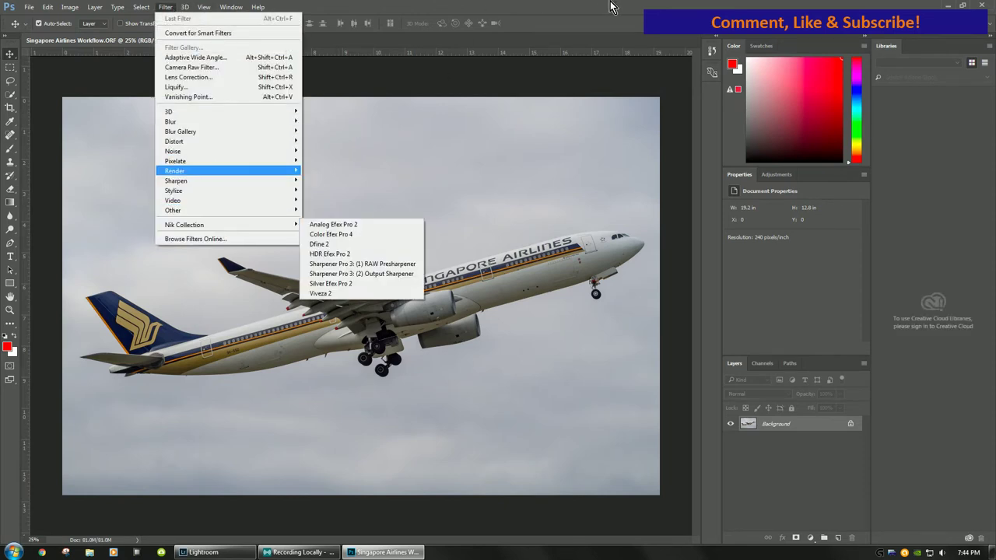
left_click(569, 13)
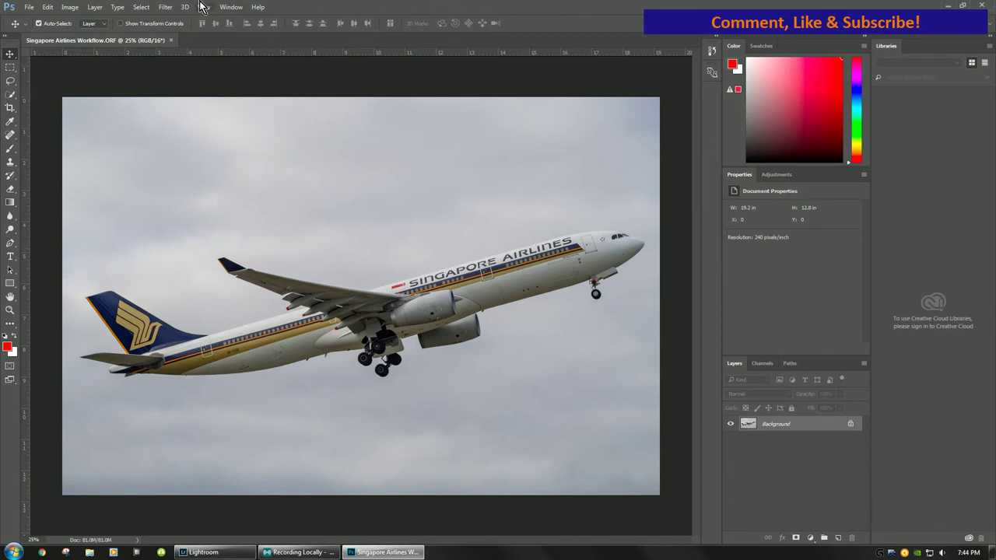
left_click(166, 7)
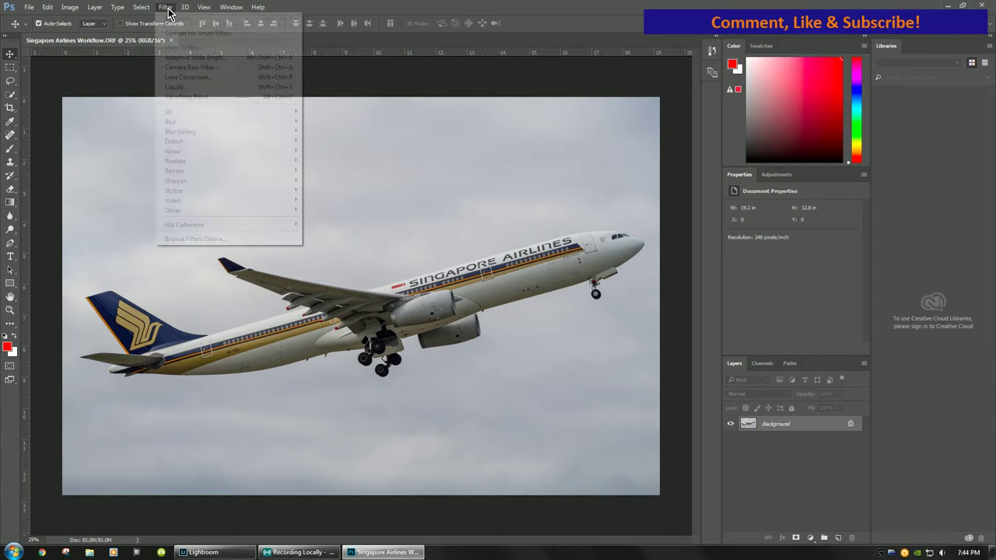
mouse_move(276, 227)
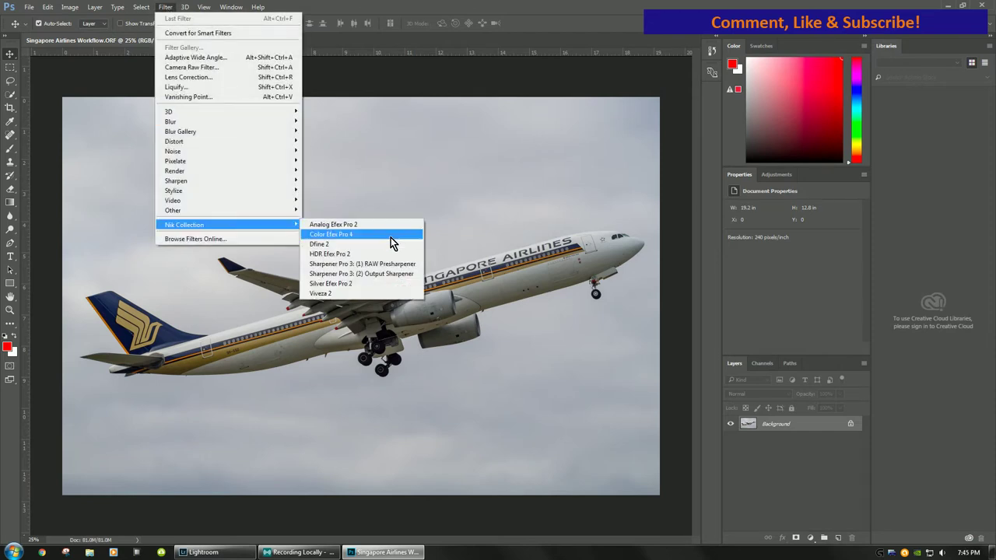
Open Silver Efex Pro 2 and preview presets 019, 020 Fine Art, Film Noir 1, Film Noir 2 and Pinhole
left_click(351, 284)
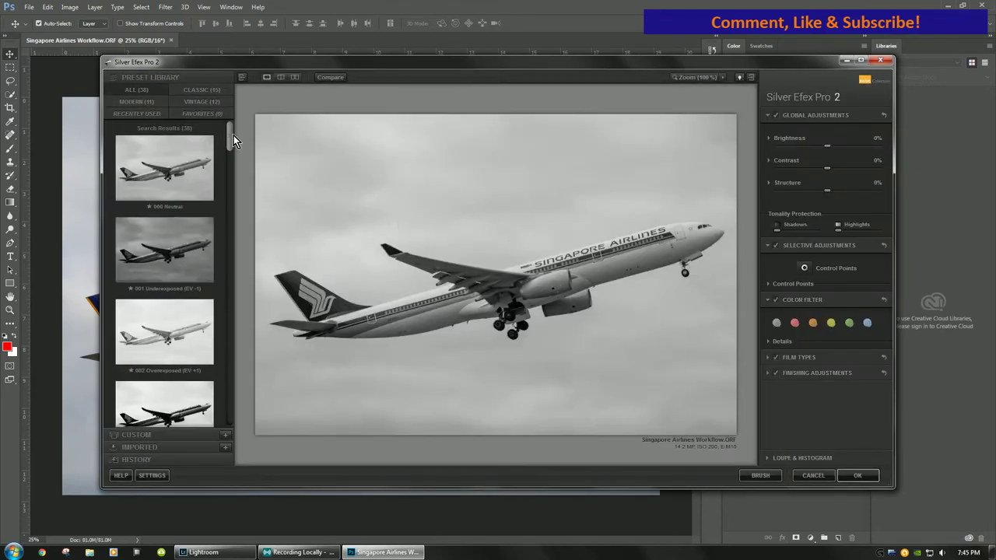
left_click_drag(231, 153, 252, 295)
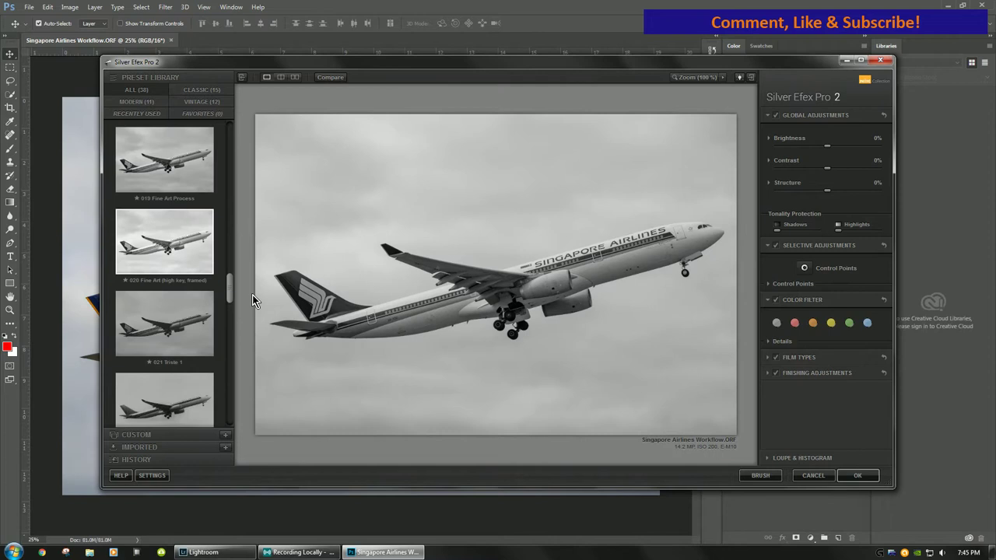
left_click(179, 179)
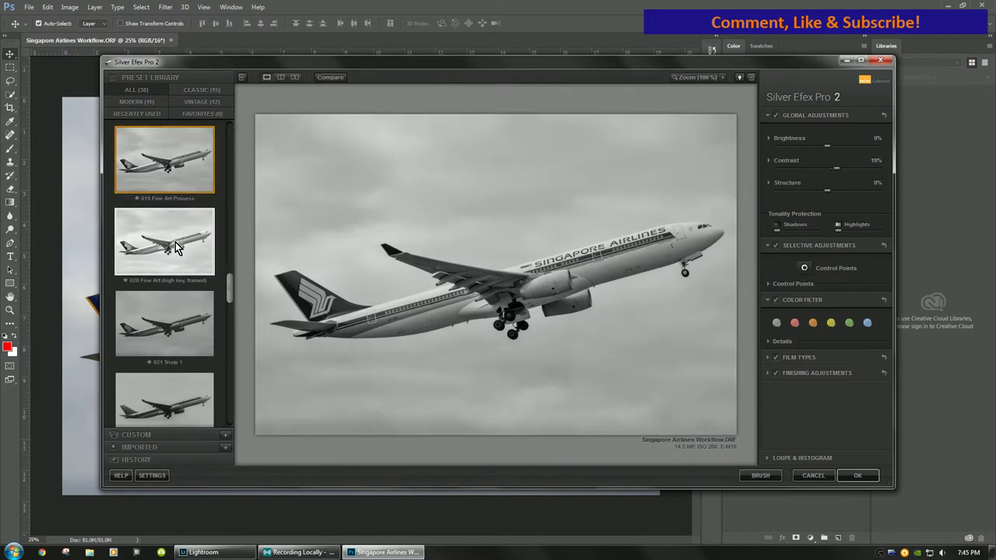
left_click(181, 243)
scroll(168, 345, "down", 2)
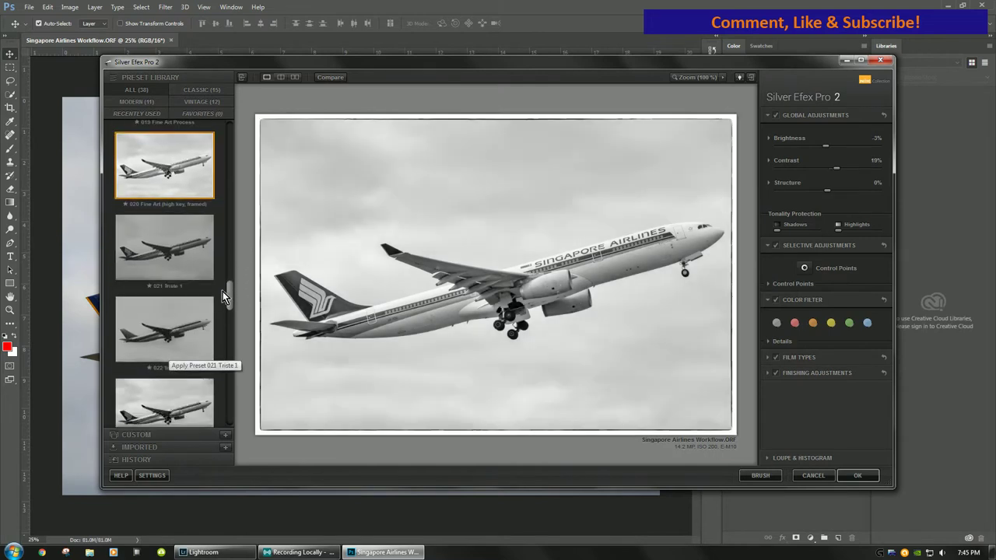
left_click_drag(229, 301, 235, 370)
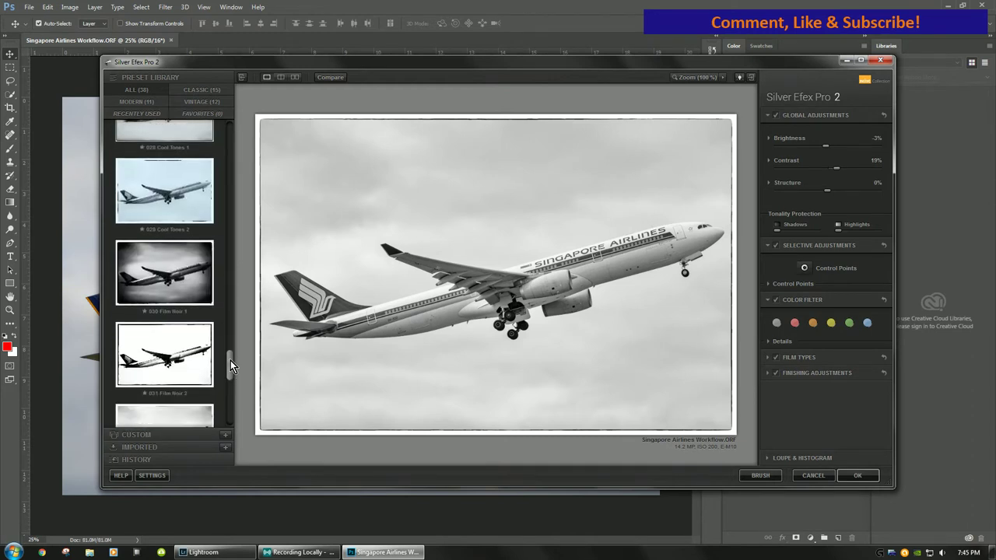
left_click(182, 276)
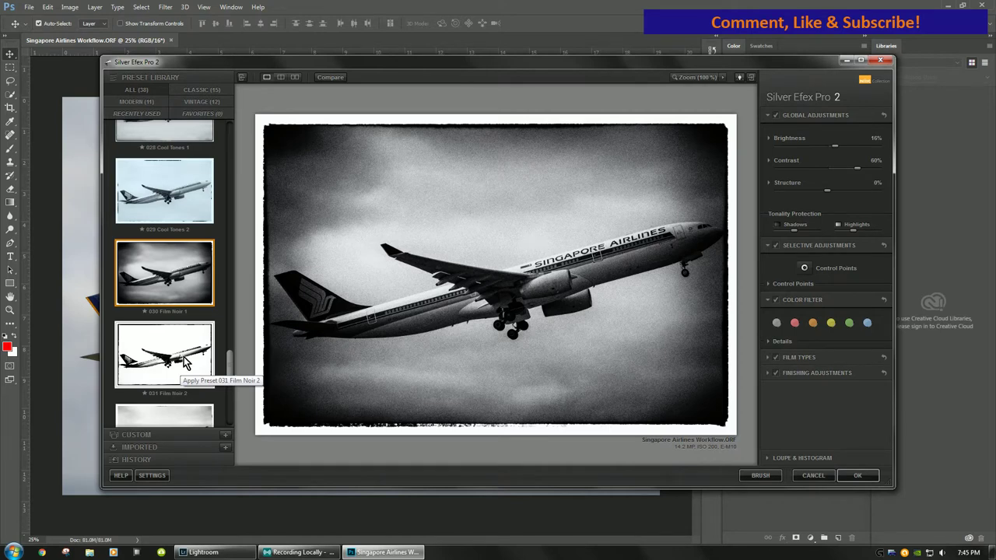
left_click(185, 363)
left_click_drag(229, 361, 230, 162)
left_click(211, 397)
Preview High Structure, Underexposed, High Contrast, Silhouette and Dark Sepia, then return to 030 Film Noir 1
scroll(201, 218, "up", 1)
left_click(172, 293)
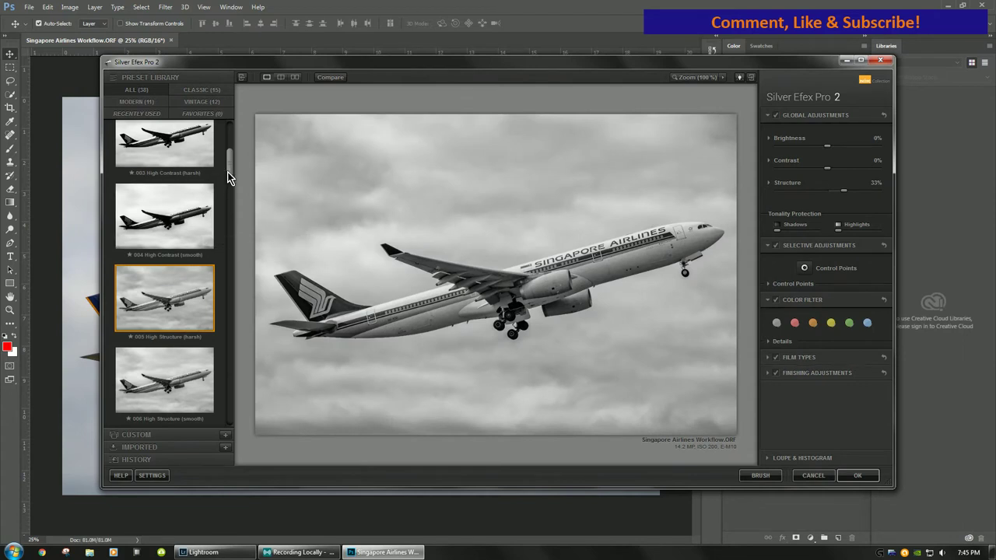
left_click_drag(228, 178, 225, 156)
left_click(175, 165)
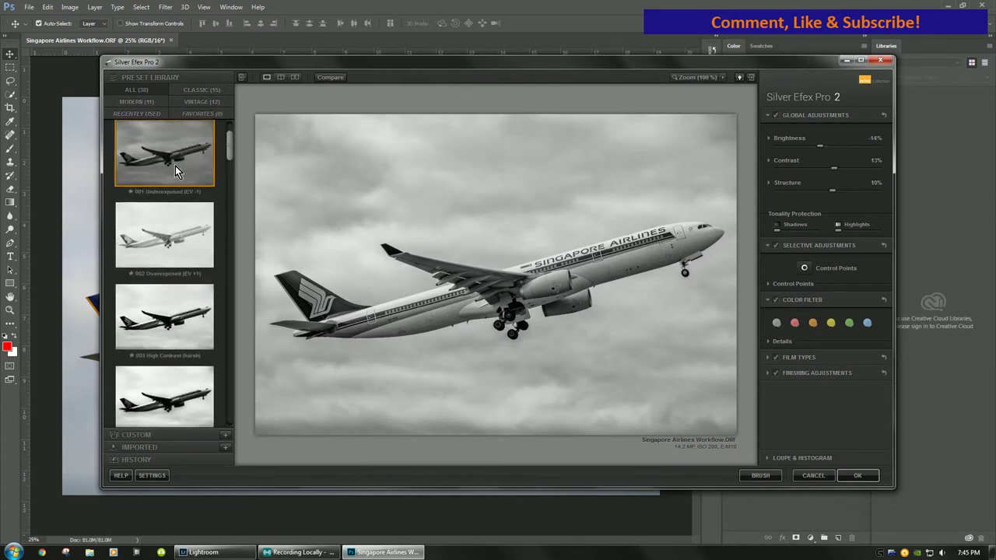
left_click(167, 313)
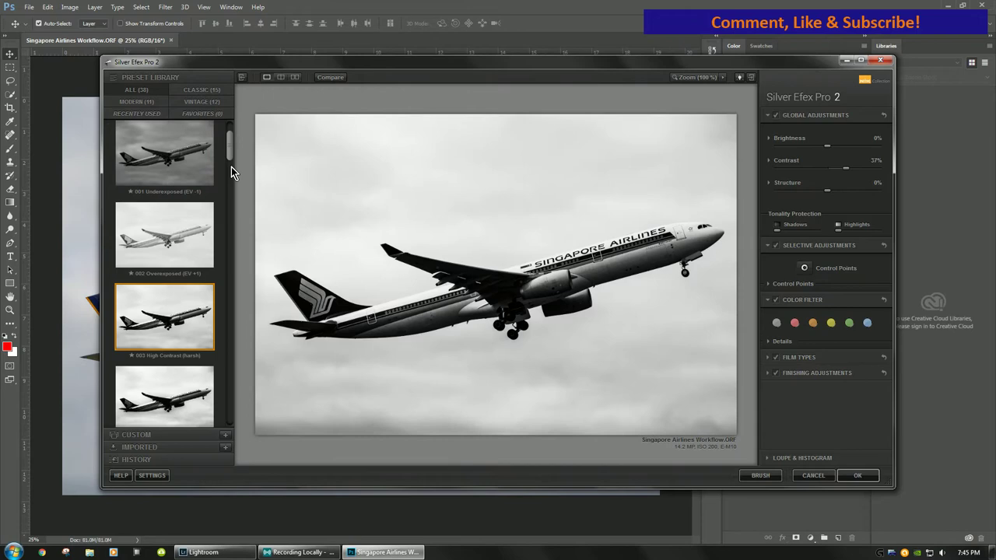
left_click_drag(231, 172, 243, 327)
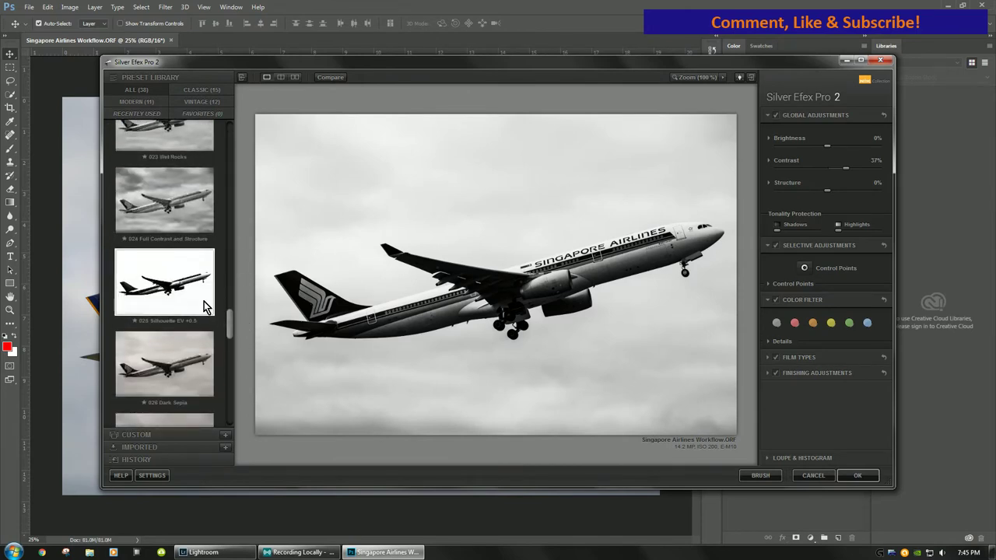
left_click(200, 307)
left_click(188, 361)
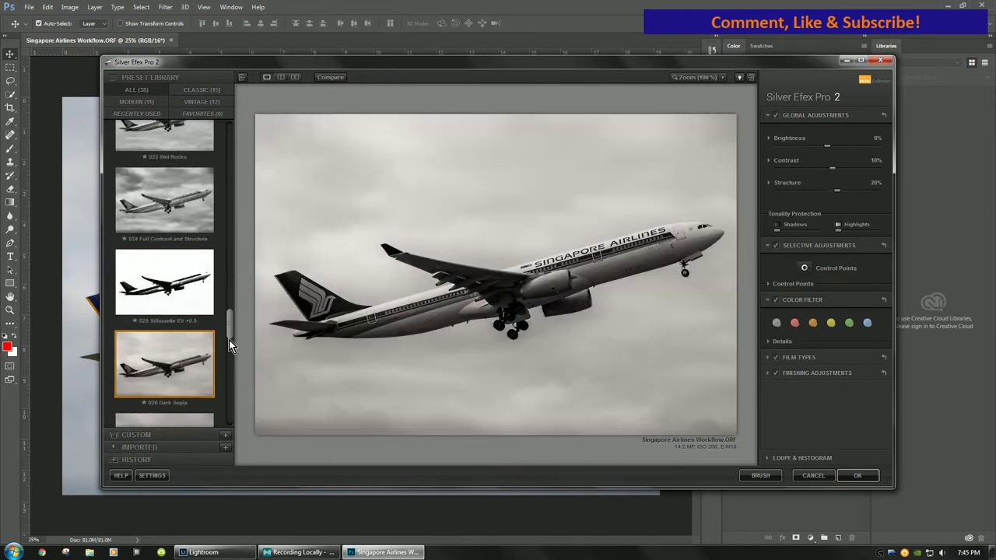
left_click_drag(229, 340, 231, 358)
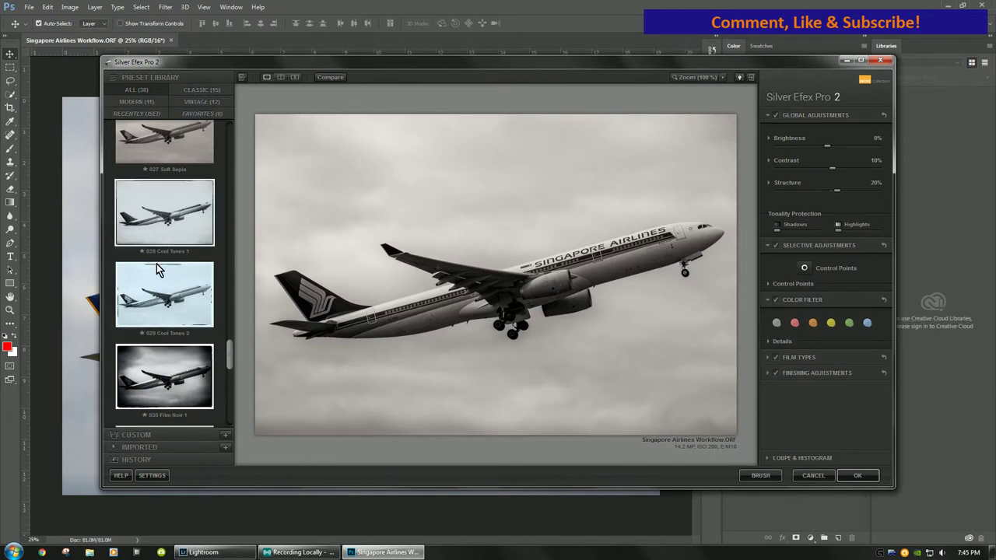
left_click(168, 368)
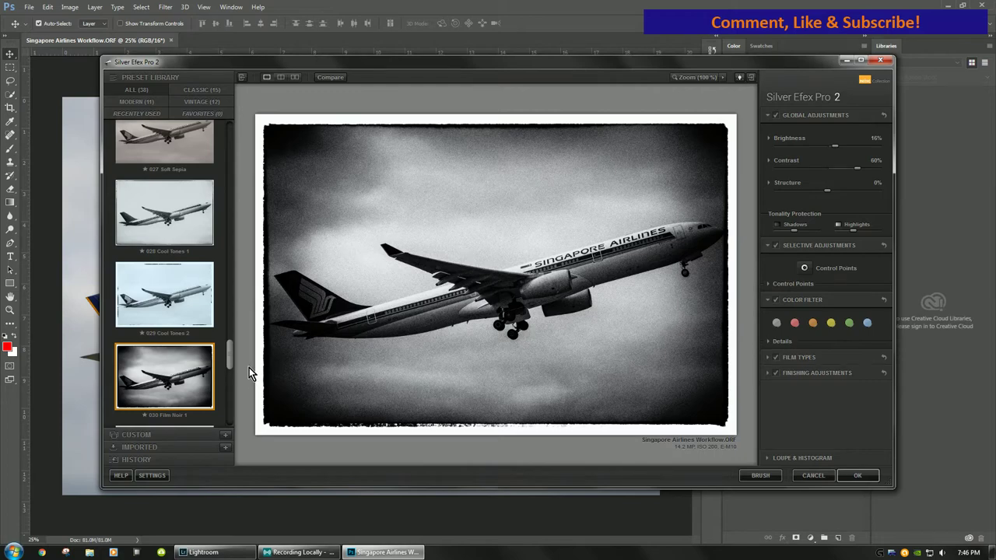
left_click_drag(230, 355, 246, 118)
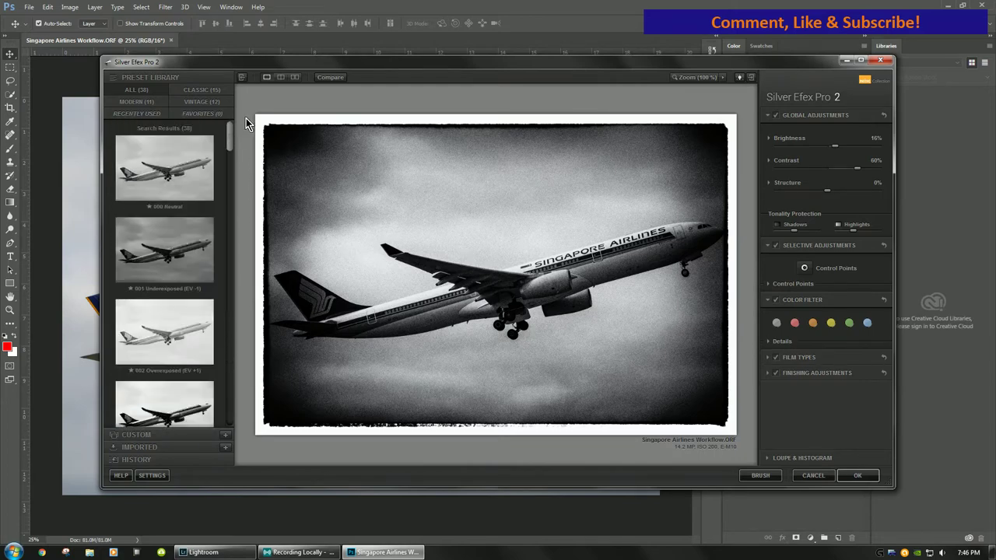
Cancel Silver Efex Pro 2, then run Dfine 2 from the Nik Collection and apply it
left_click(807, 480)
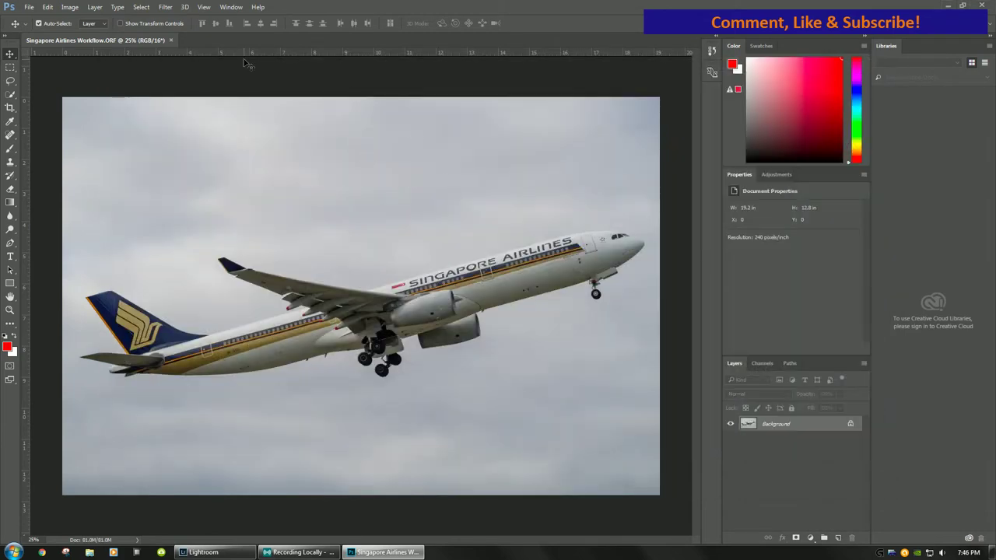
left_click(174, 8)
mouse_move(291, 223)
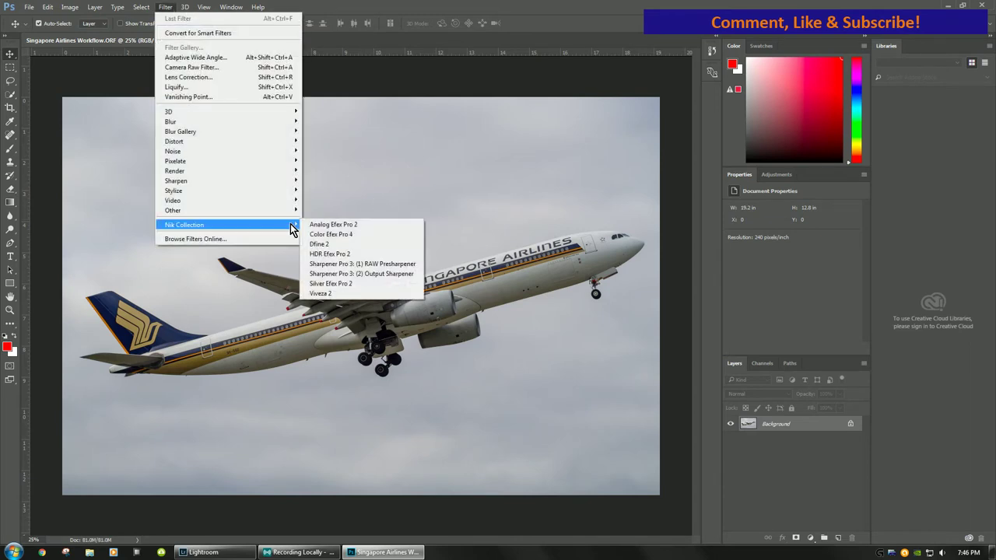
left_click(606, 15)
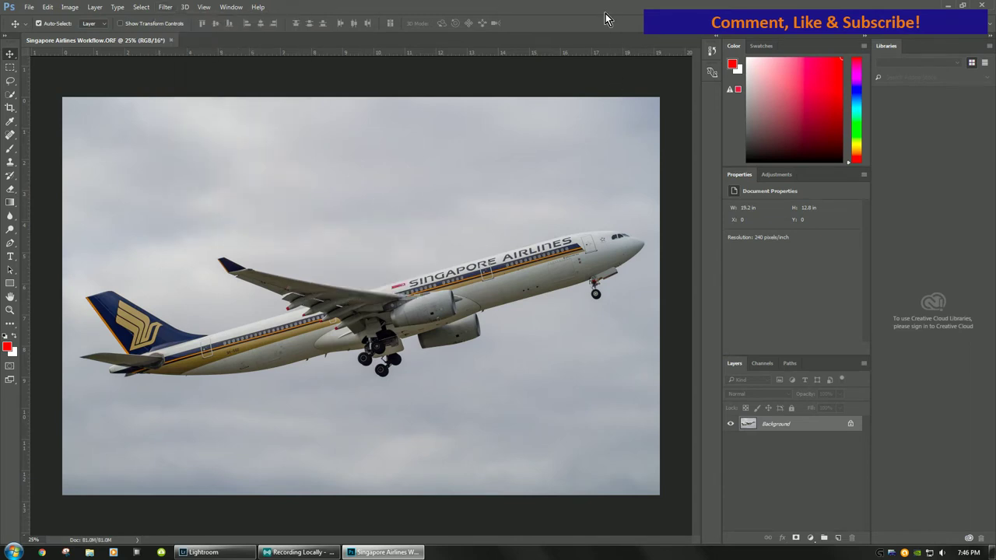
left_click(171, 8)
mouse_move(294, 227)
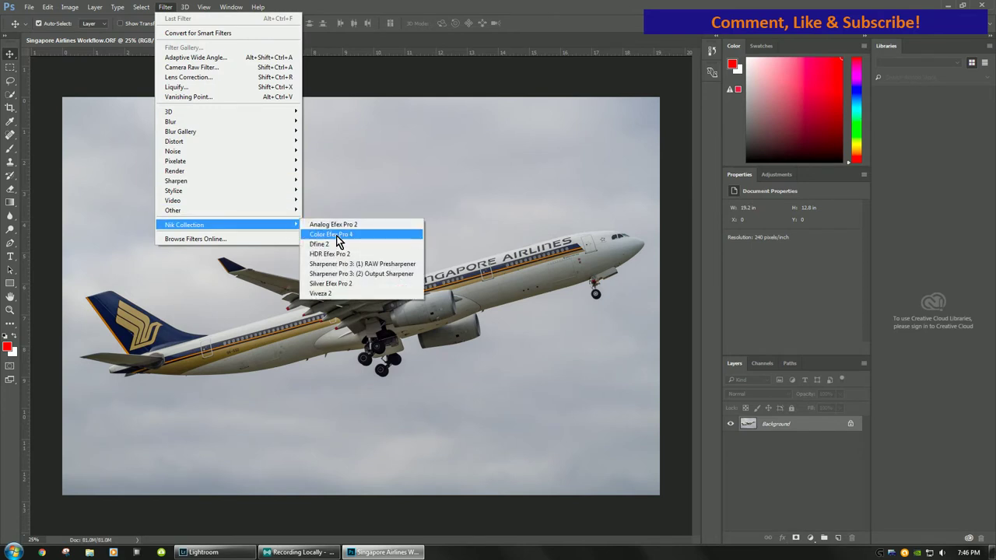
left_click(335, 245)
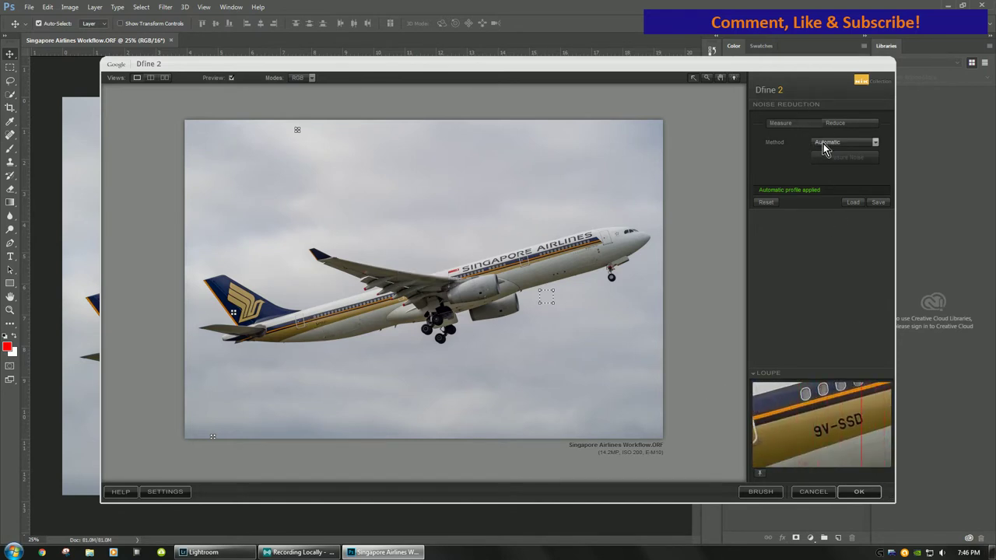
left_click(878, 492)
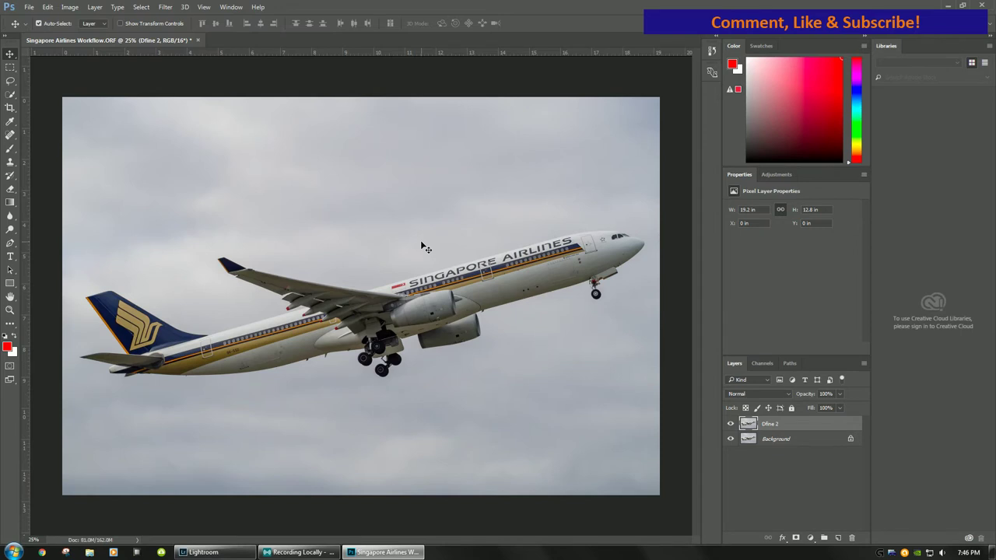
Open Sharpener Pro 3: RAW Presharpener from the Nik Collection on the photo
left_click(176, 10)
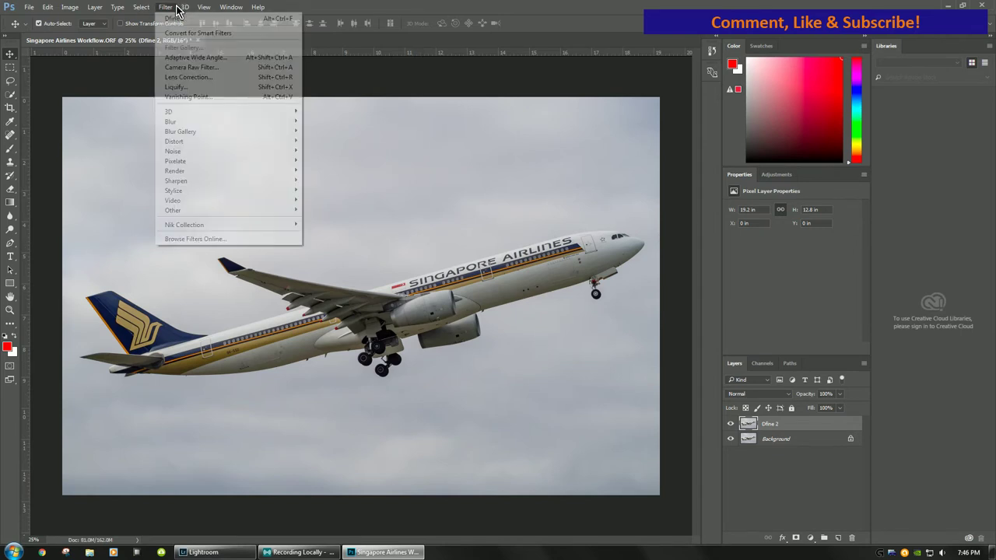
mouse_move(276, 226)
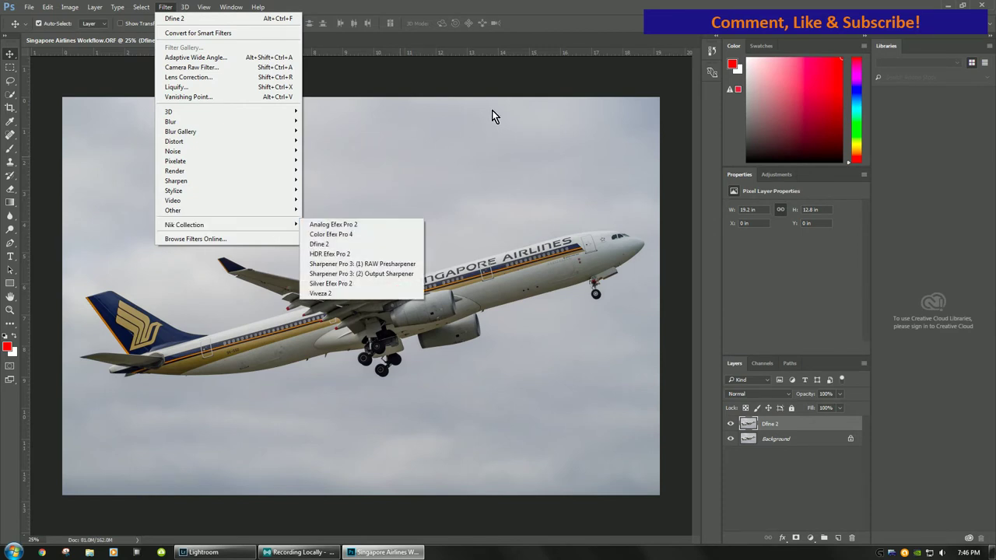
left_click(620, 179)
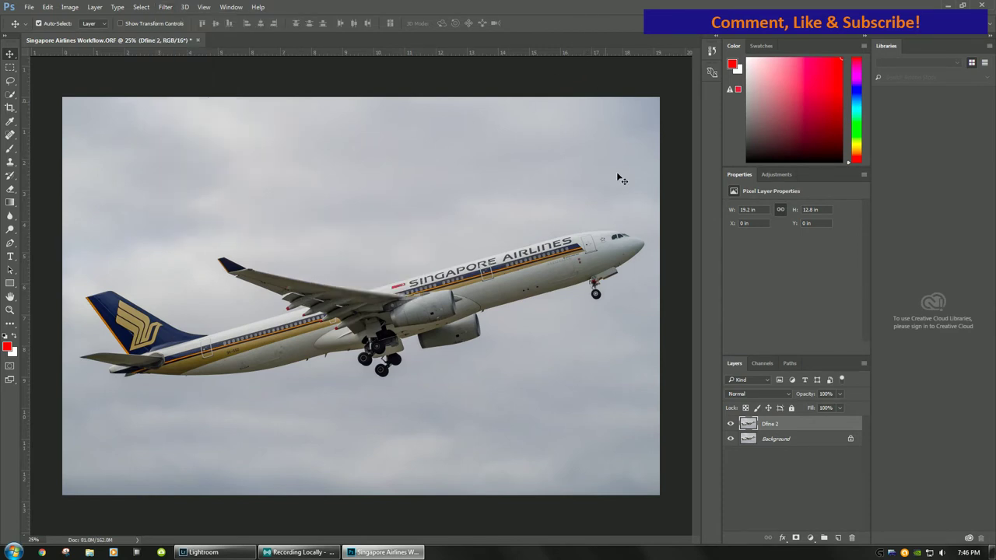
left_click(166, 7)
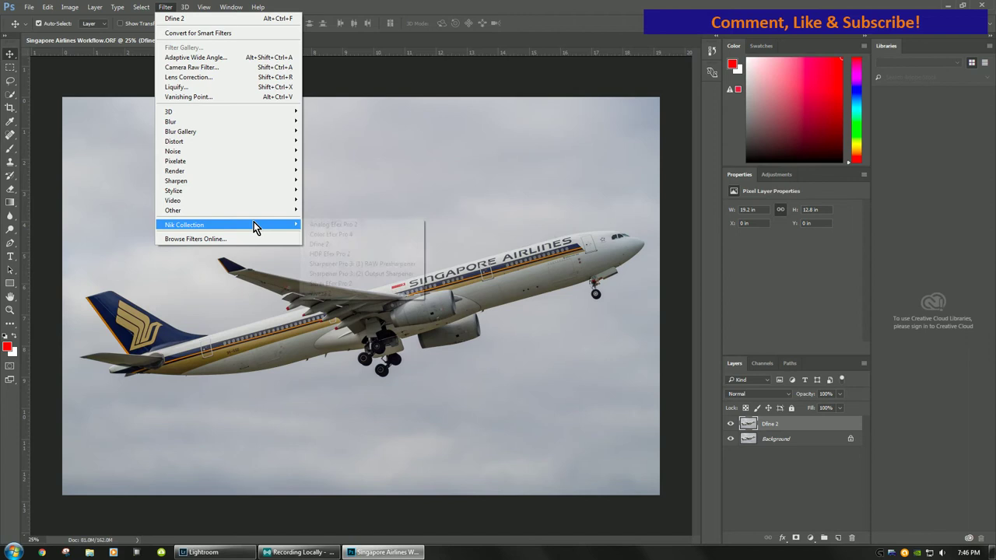
mouse_move(260, 225)
left_click(353, 264)
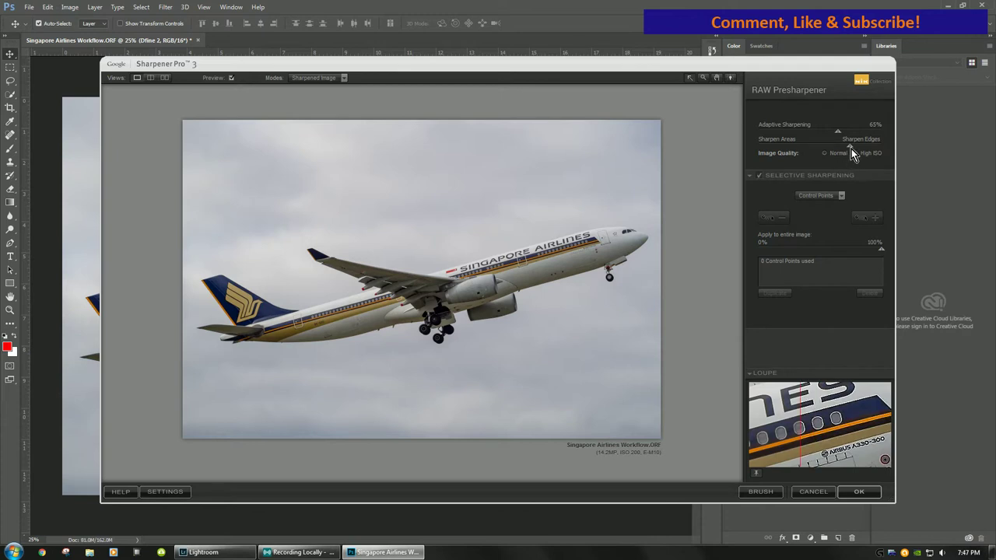
Try the Adaptive Sharpening slider toward edges, then broad areas, then back toward edges
left_click_drag(851, 146, 895, 152)
left_click_drag(853, 154, 781, 162)
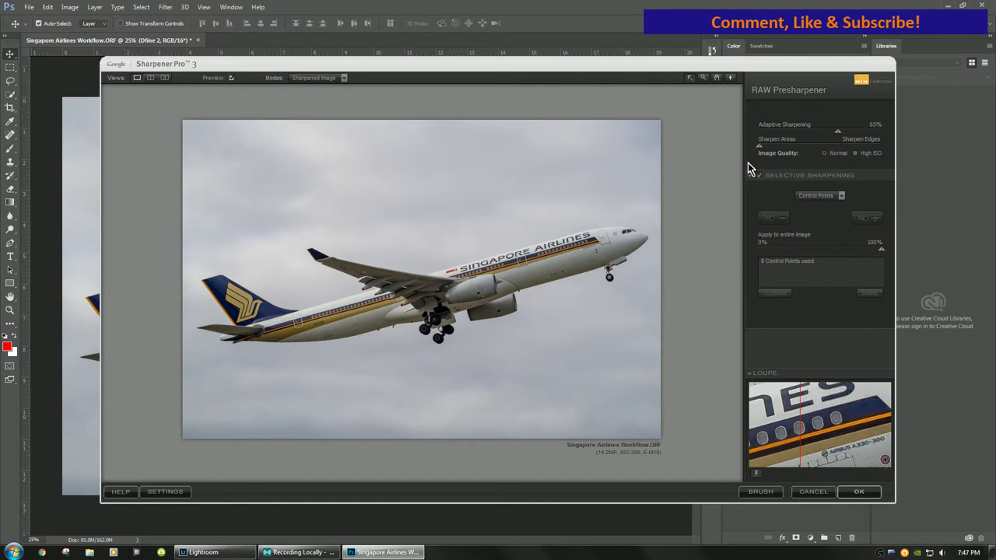
left_click_drag(747, 163, 851, 160)
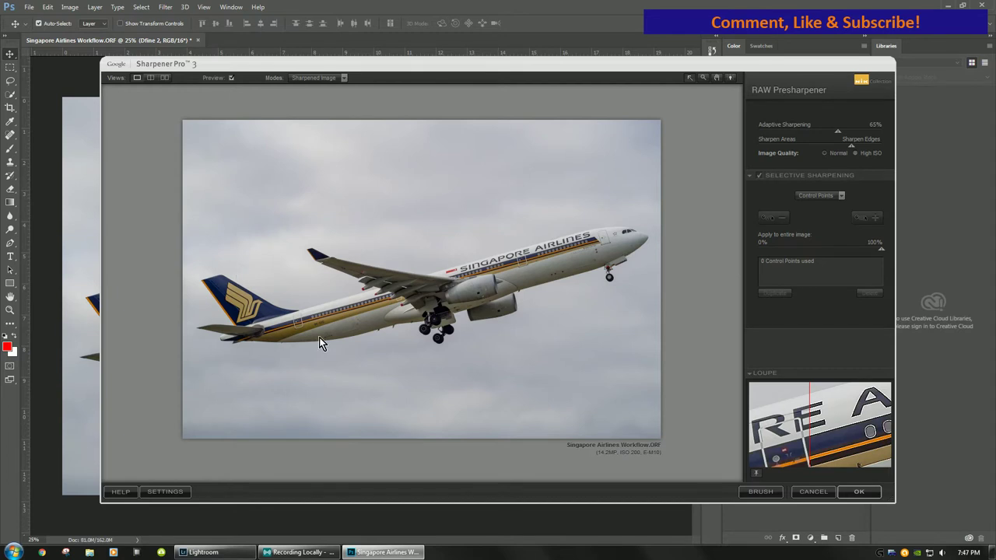
Cancel Sharpener Pro and launch Color Efex Pro 4, showing the Tonal Contrast settings
left_click(820, 495)
left_click(166, 7)
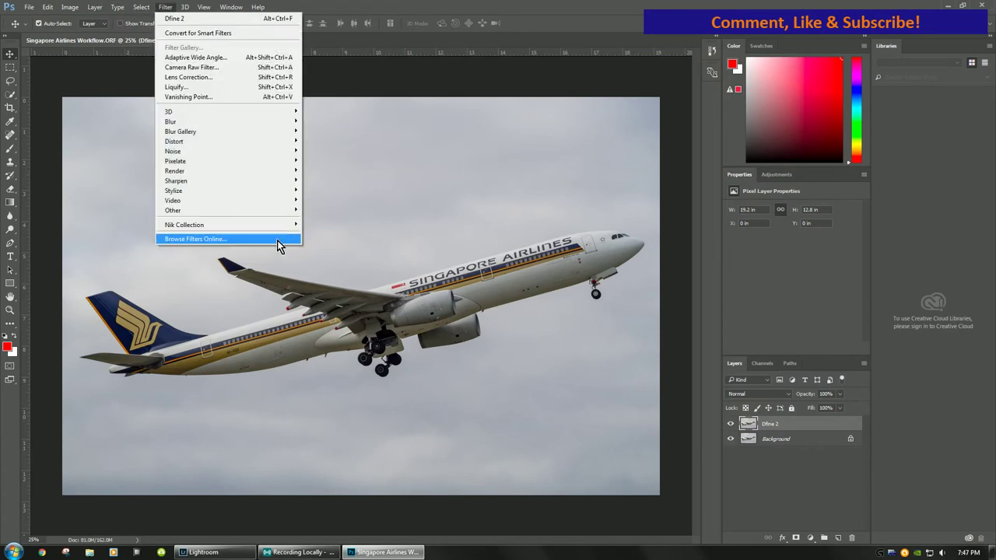
mouse_move(278, 226)
left_click(322, 234)
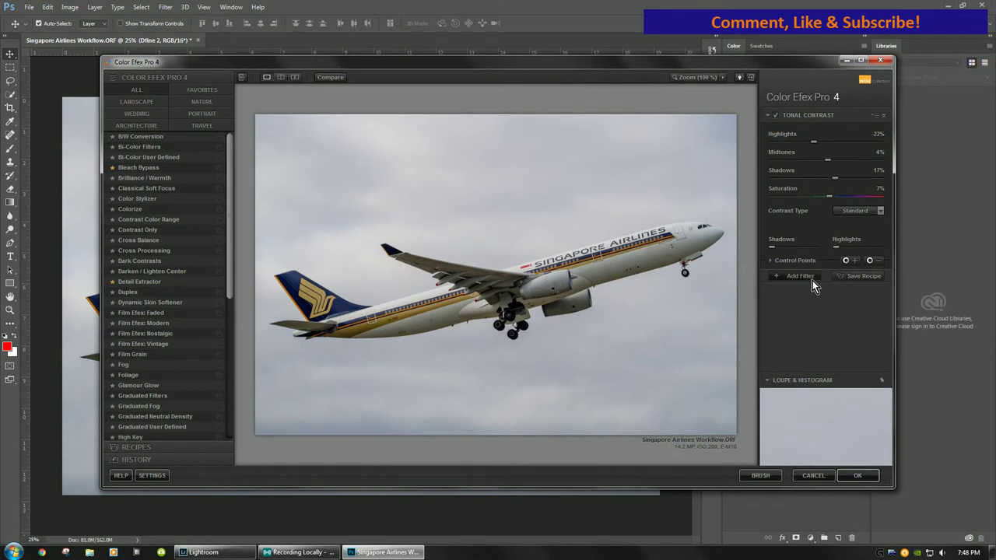
left_click(801, 276)
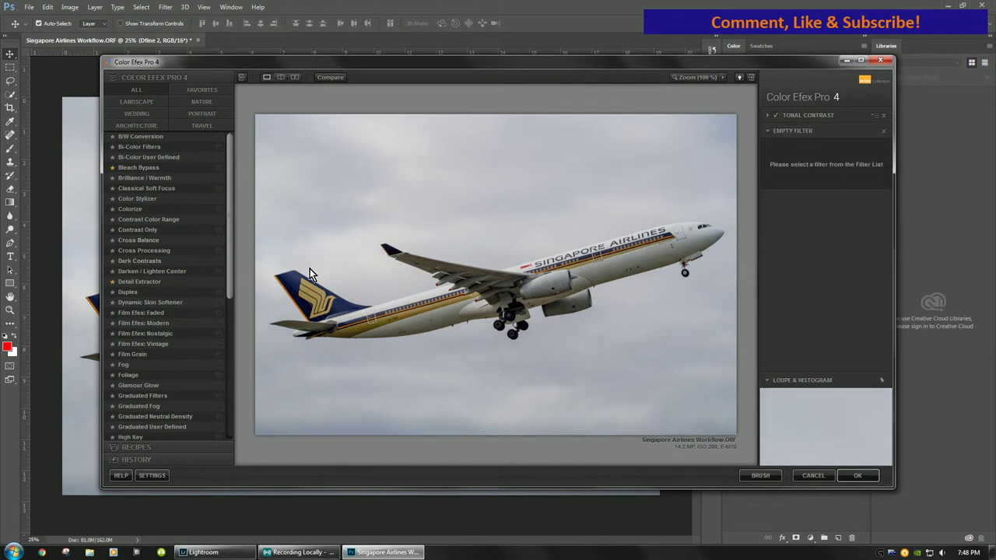
left_click(825, 117)
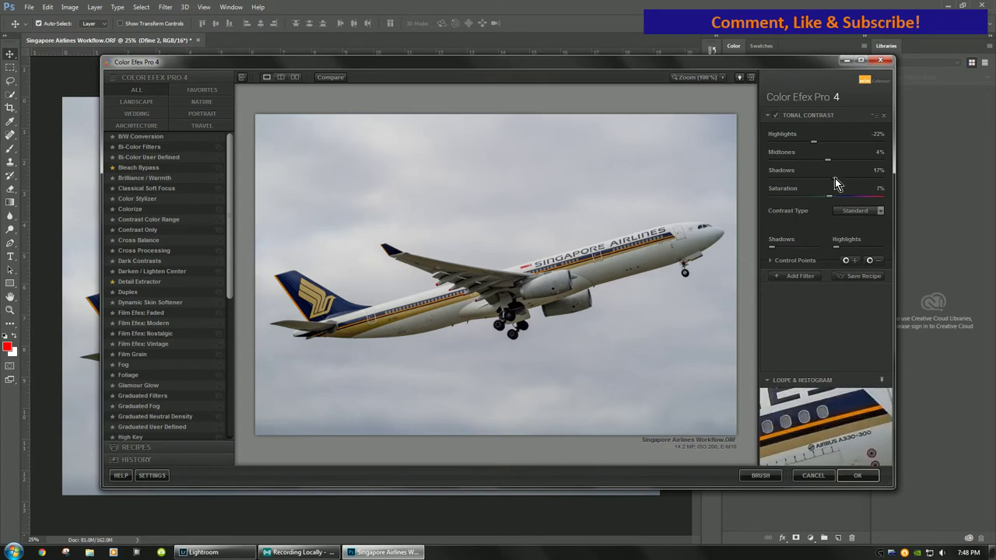
Set Tonal Contrast shadows to 36%, midtones to 51% and highlights to 25%
mouse_move(869, 181)
left_mouse_down()
mouse_move(817, 184)
mouse_move(881, 181)
left_mouse_up()
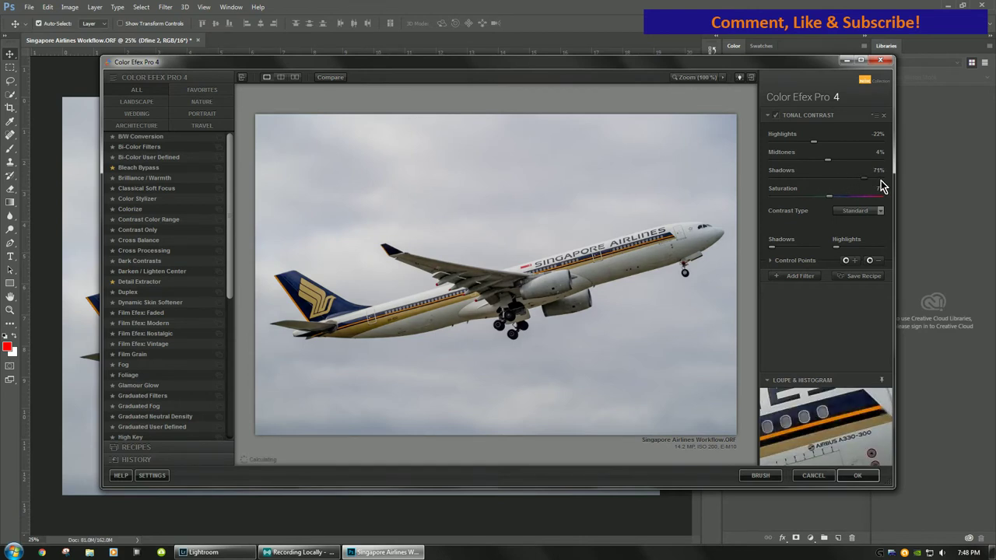
left_click_drag(880, 180, 846, 181)
left_click_drag(845, 178, 843, 179)
left_click_drag(826, 163, 866, 167)
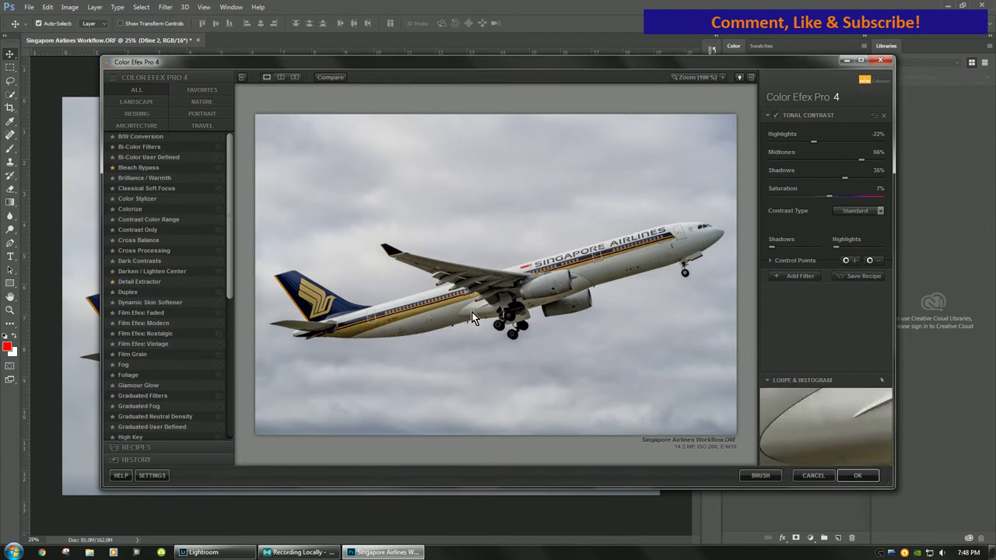
mouse_move(844, 178)
left_mouse_down()
mouse_move(867, 186)
mouse_move(838, 187)
mouse_move(854, 187)
mouse_move(843, 187)
mouse_move(859, 160)
mouse_move(845, 161)
mouse_move(853, 162)
left_mouse_up()
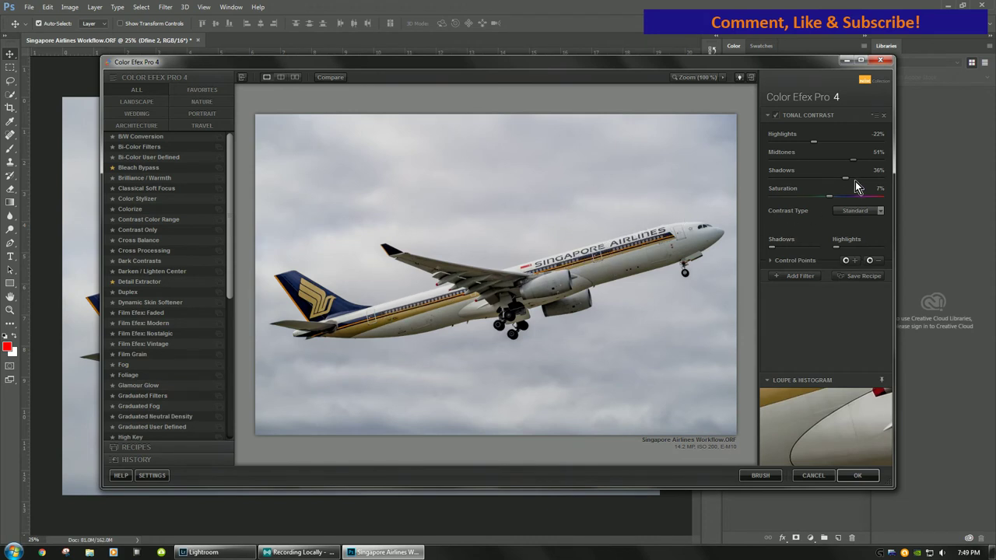
left_click_drag(814, 144, 839, 146)
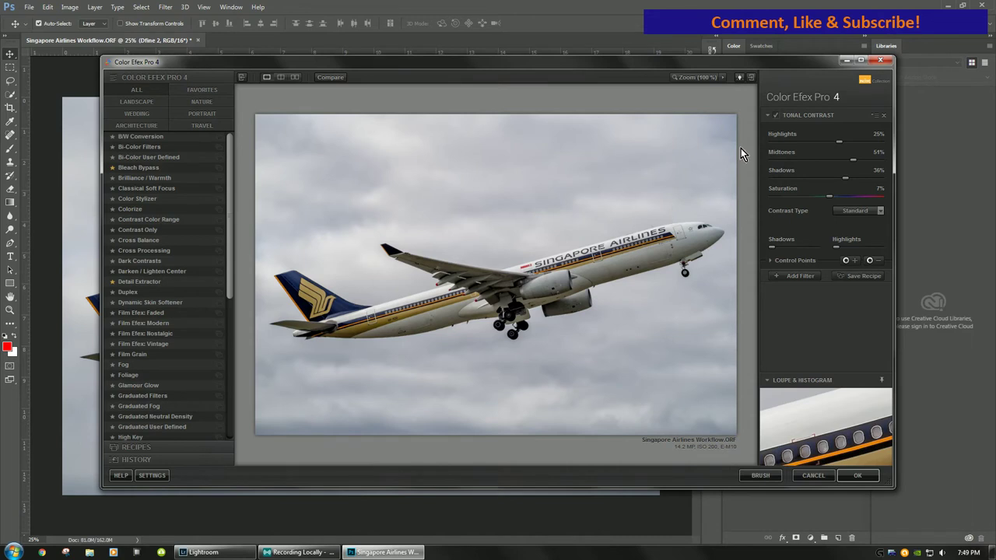
Toggle Tonal Contrast off and on for a before/after comparison, leaving it on
left_click(776, 116)
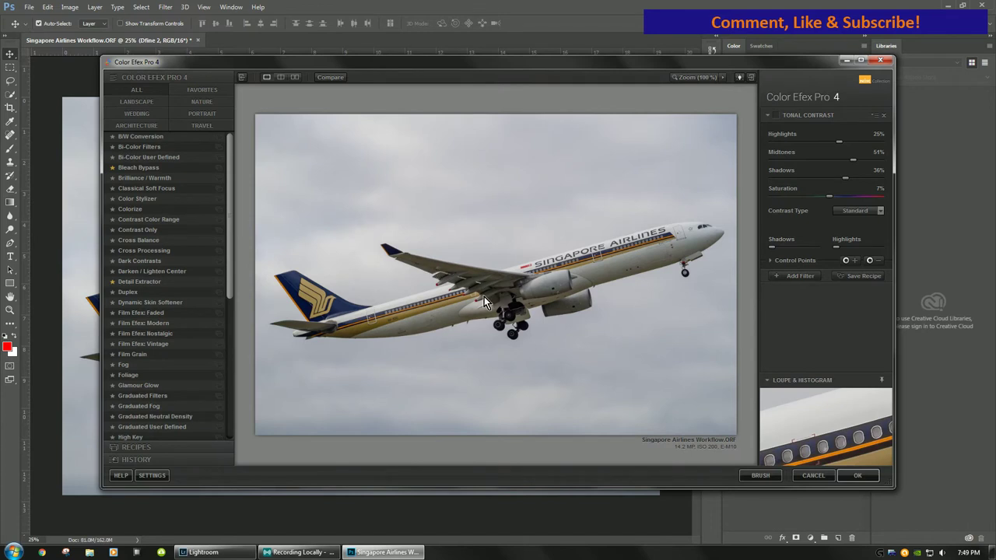
left_click(775, 115)
left_click(775, 115)
left_click(775, 115)
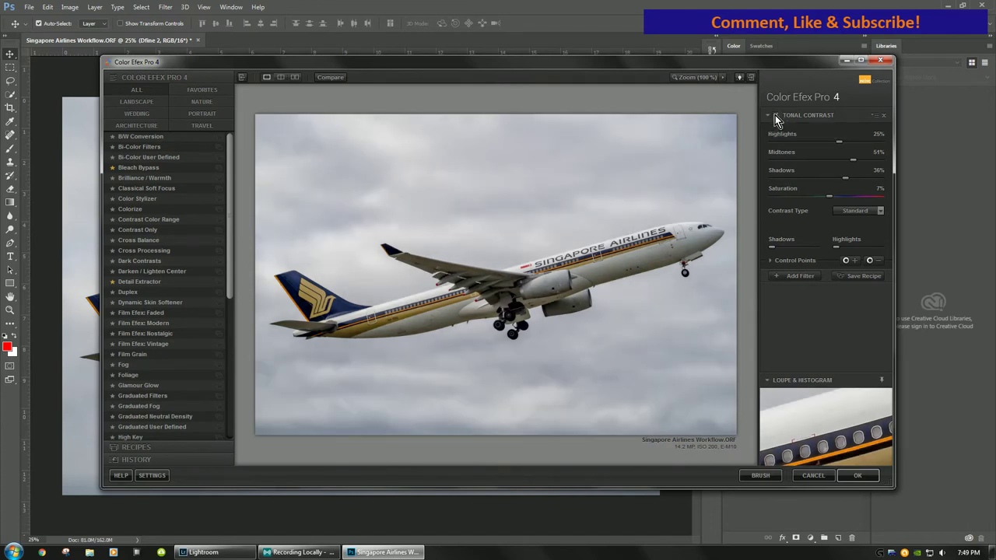
left_click(774, 115)
left_click(775, 116)
Stack Polarization after Tonal Contrast, settling on Rotate 84° and Strength 74%
left_click(796, 276)
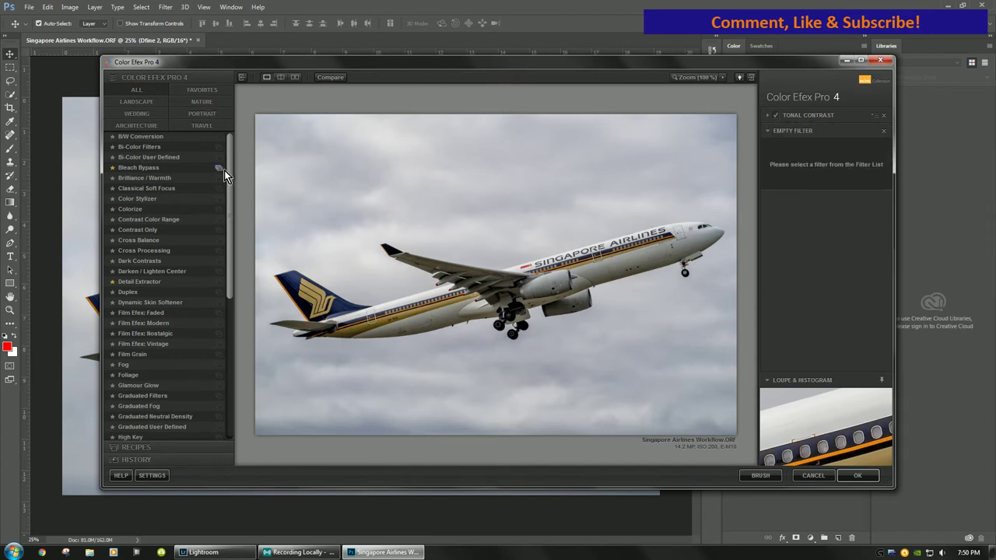
left_click_drag(224, 170, 232, 314)
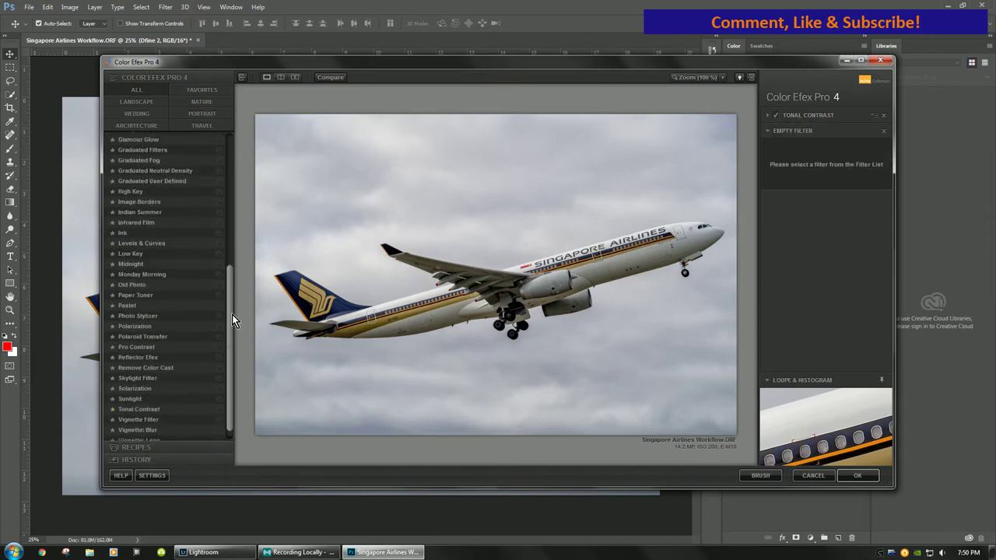
left_click(137, 327)
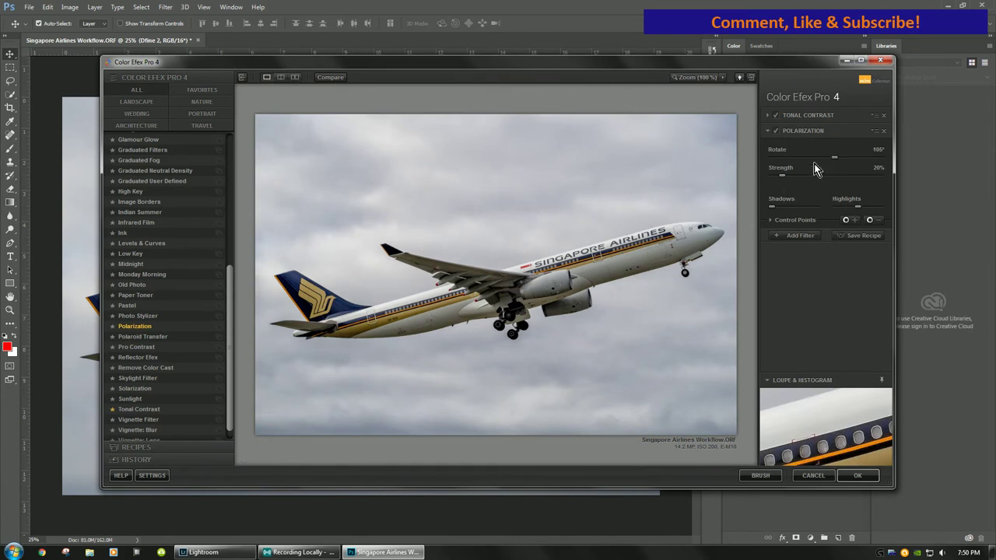
left_click_drag(778, 176, 856, 158)
mouse_move(805, 175)
left_mouse_down()
mouse_move(840, 180)
mouse_move(820, 183)
left_mouse_up()
mouse_move(838, 202)
left_click_drag(822, 176, 806, 190)
left_click_drag(858, 160, 816, 187)
Stack Detail Extractor after Polarization with extraction 20%, Contrast 50% and Saturation 0%
left_click(807, 237)
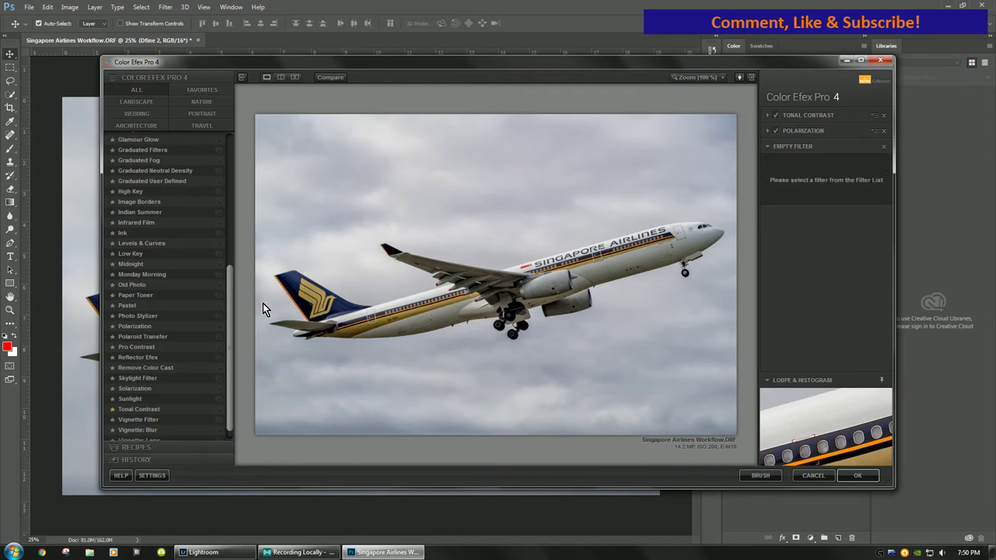
left_click_drag(231, 321, 246, 172)
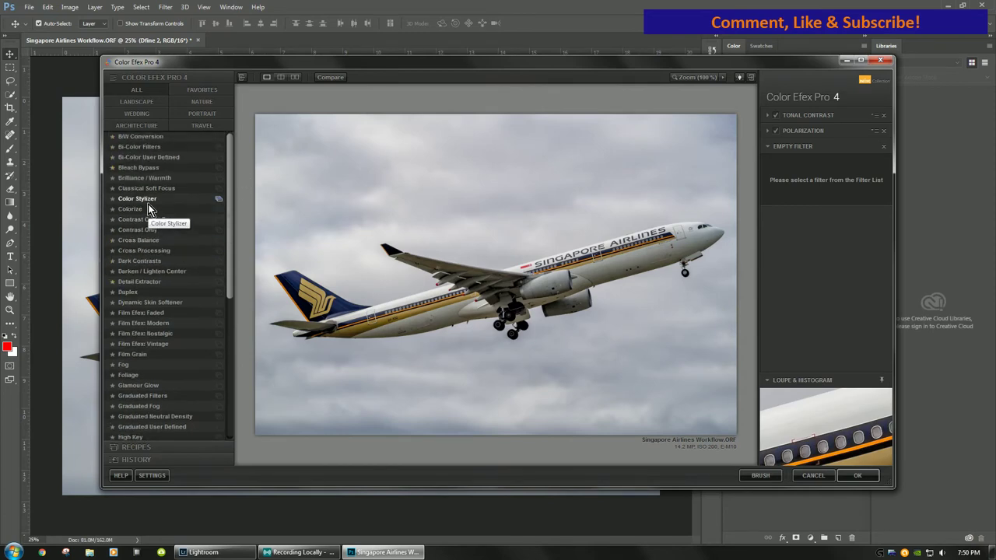
left_click(146, 285)
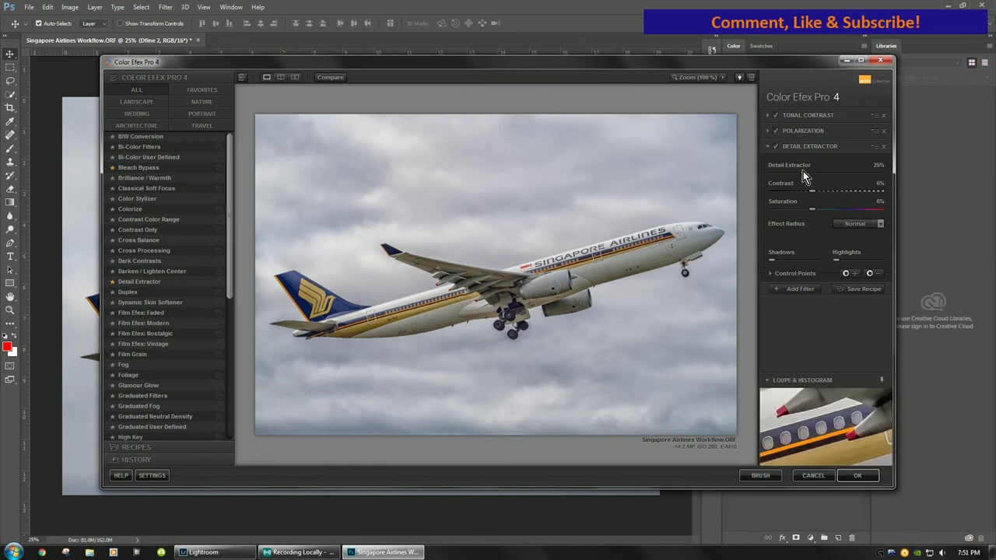
left_click_drag(803, 172, 893, 173)
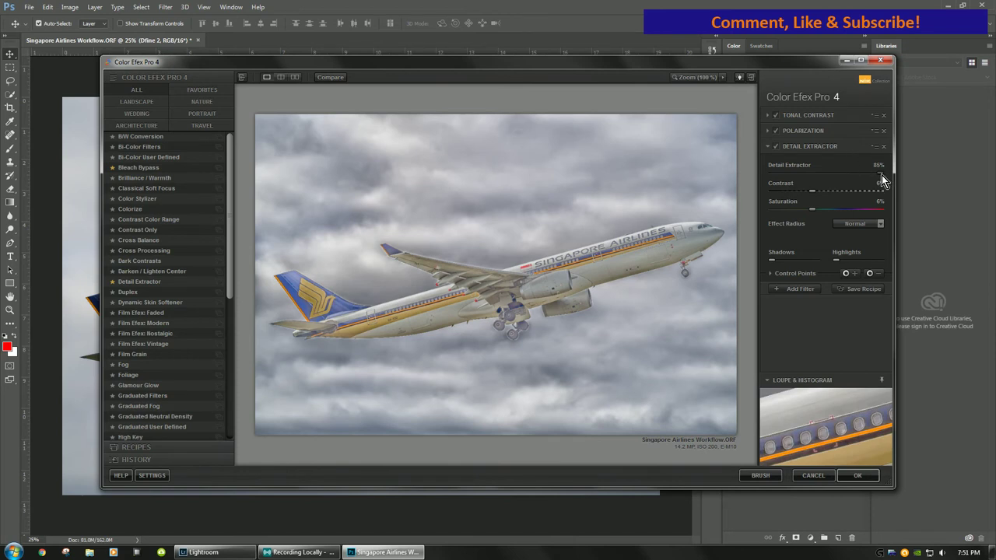
left_click_drag(882, 175, 805, 183)
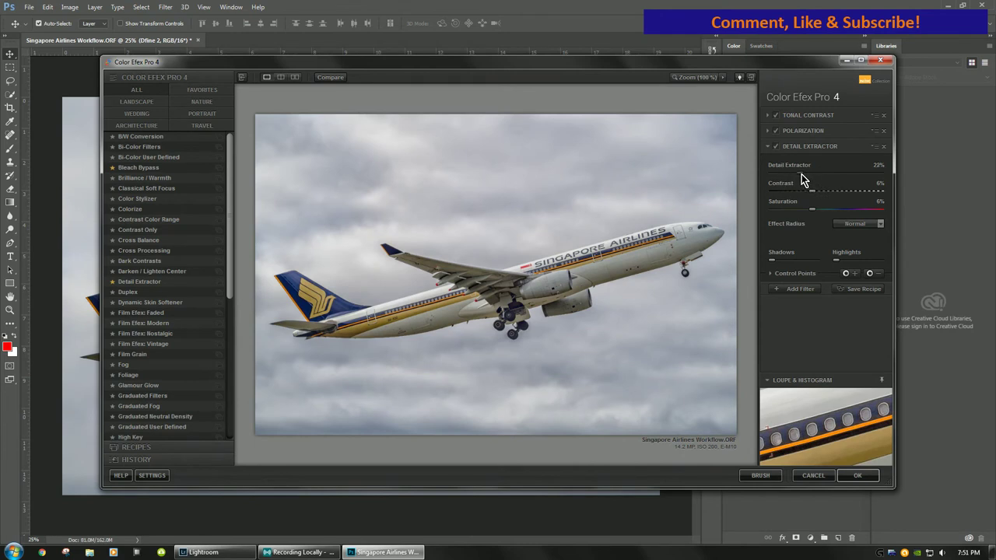
left_click_drag(806, 175, 809, 176)
left_click_drag(812, 194, 802, 196)
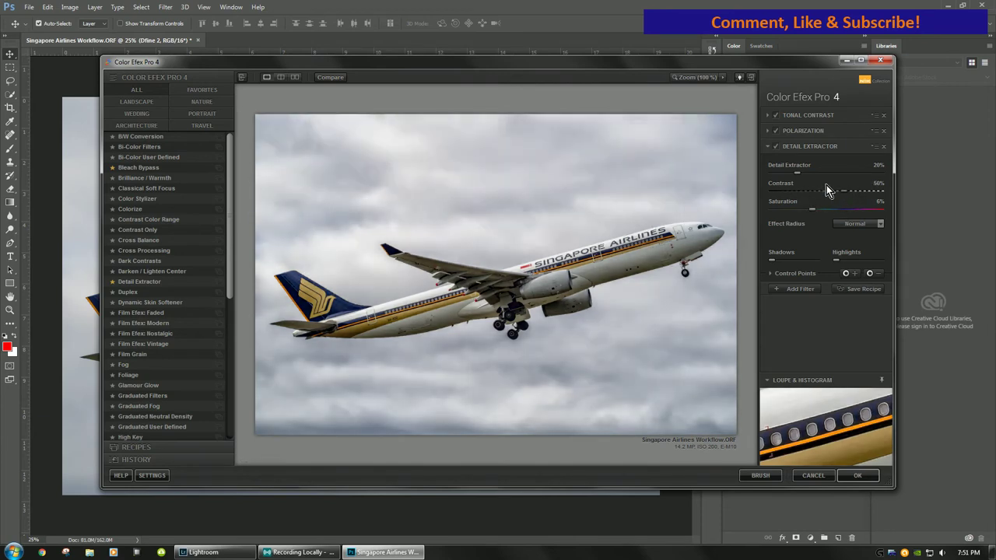
mouse_move(799, 174)
left_mouse_down()
mouse_move(852, 175)
mouse_move(798, 182)
left_mouse_up()
left_click_drag(842, 191, 814, 197)
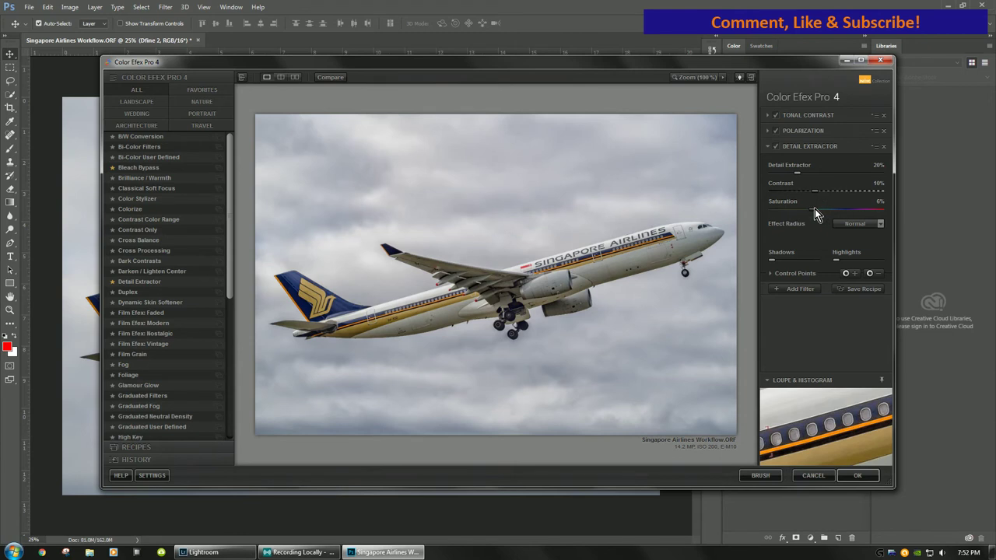
left_click_drag(815, 208, 810, 210)
Stack Contrast Only, lowering Contrast Only to 11% and Soft Contrast to -15%
left_click(791, 290)
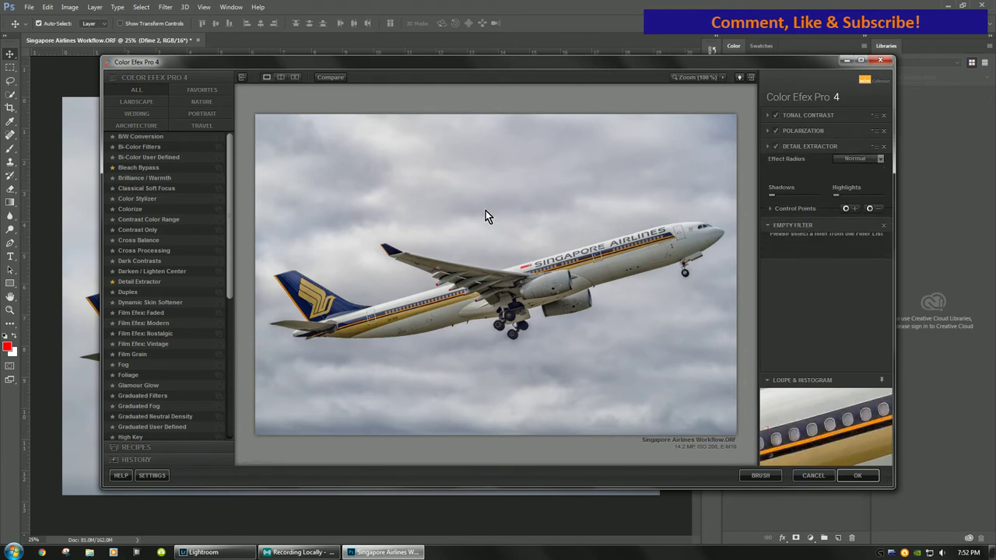
left_click(145, 231)
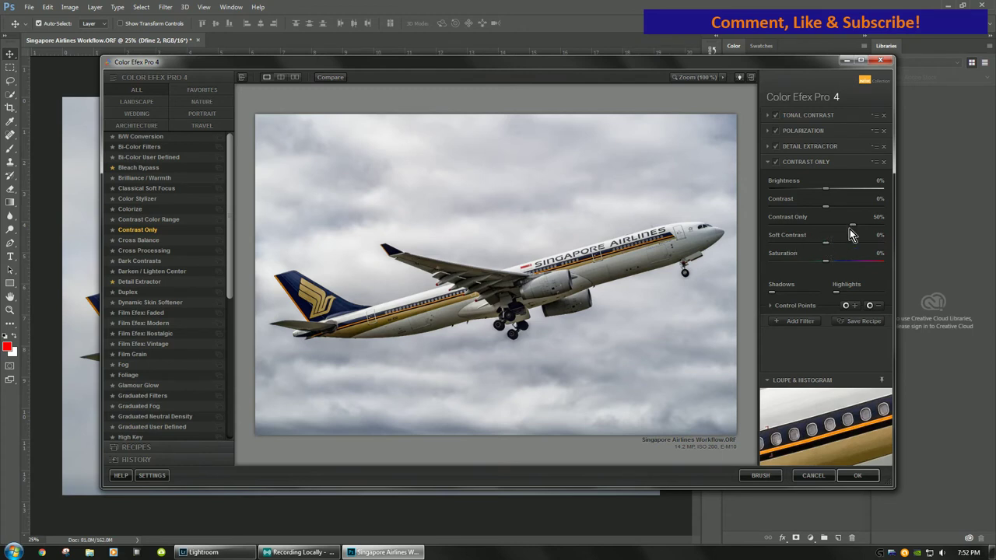
left_click_drag(852, 225, 831, 229)
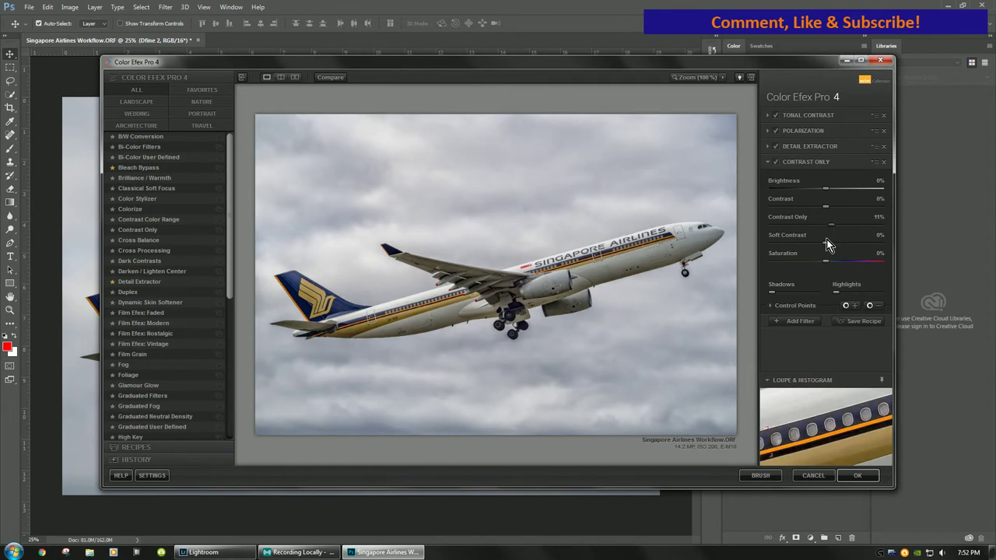
left_click(826, 240)
left_click_drag(826, 243, 821, 243)
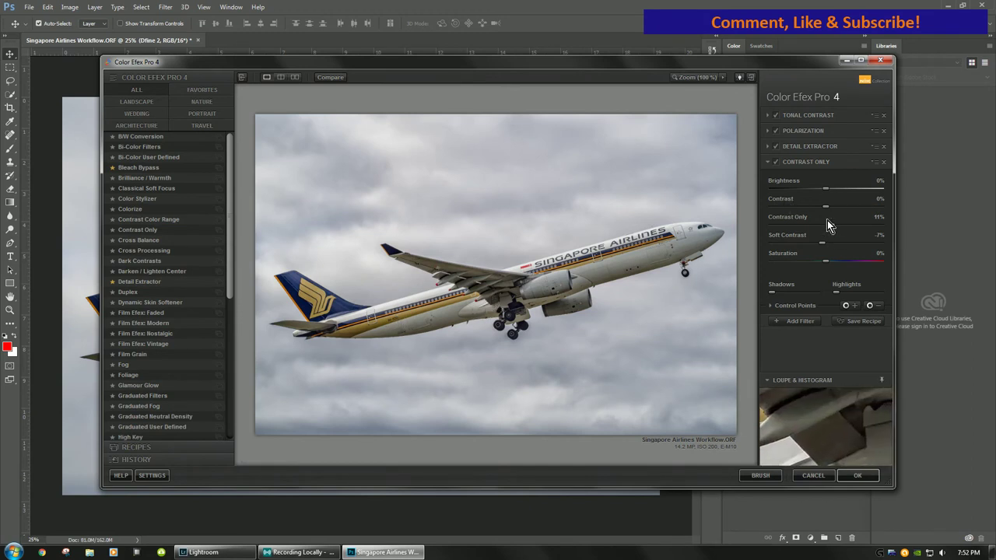
left_click_drag(822, 244, 828, 243)
left_click_drag(825, 247, 816, 246)
mouse_move(821, 247)
left_mouse_down()
mouse_move(806, 247)
mouse_move(820, 252)
left_mouse_up()
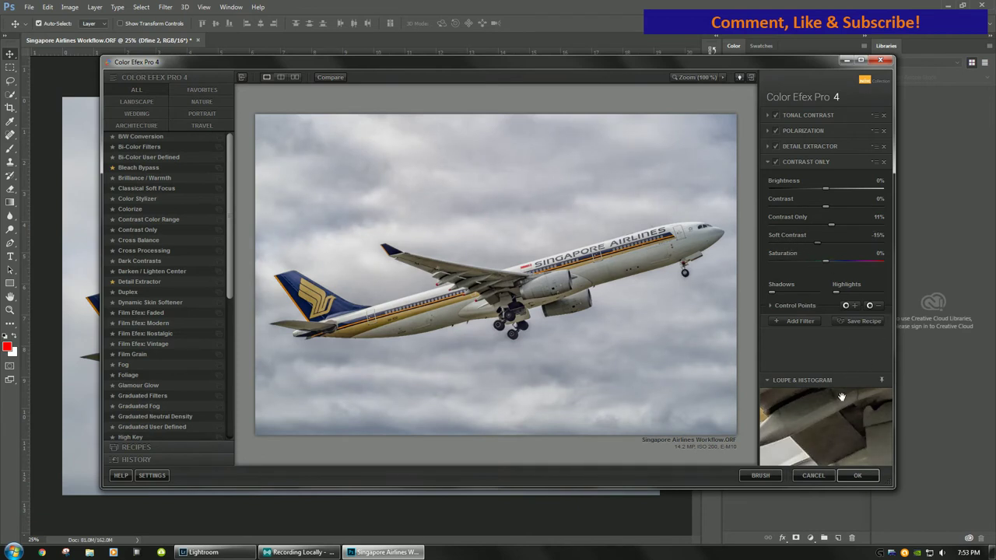
Apply the Color Efex Pro 4 filter stack as a new layer, then check the detail at 100%
left_click(869, 480)
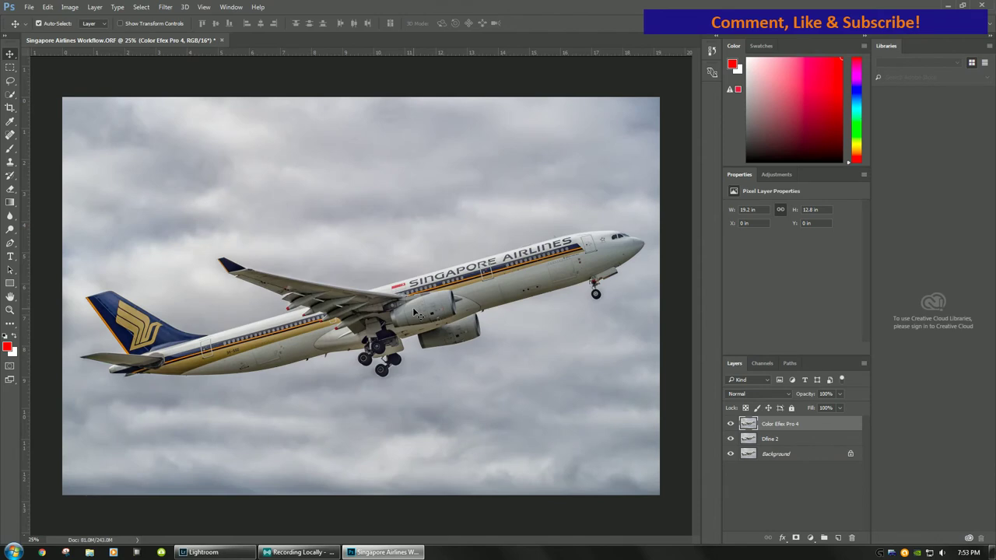
key("ctrl+plus")
key("ctrl+plus")
key("ctrl+plus")
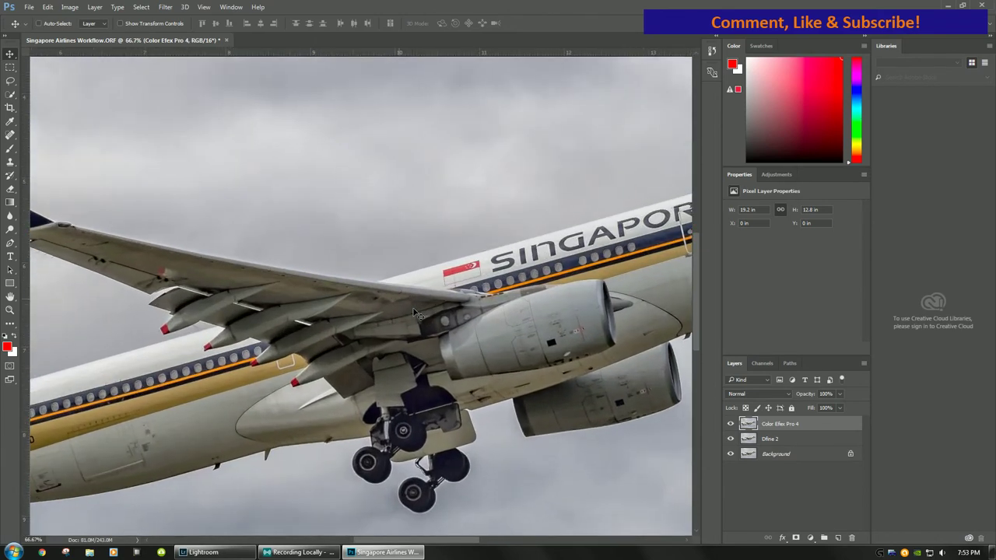
key("ctrl+plus")
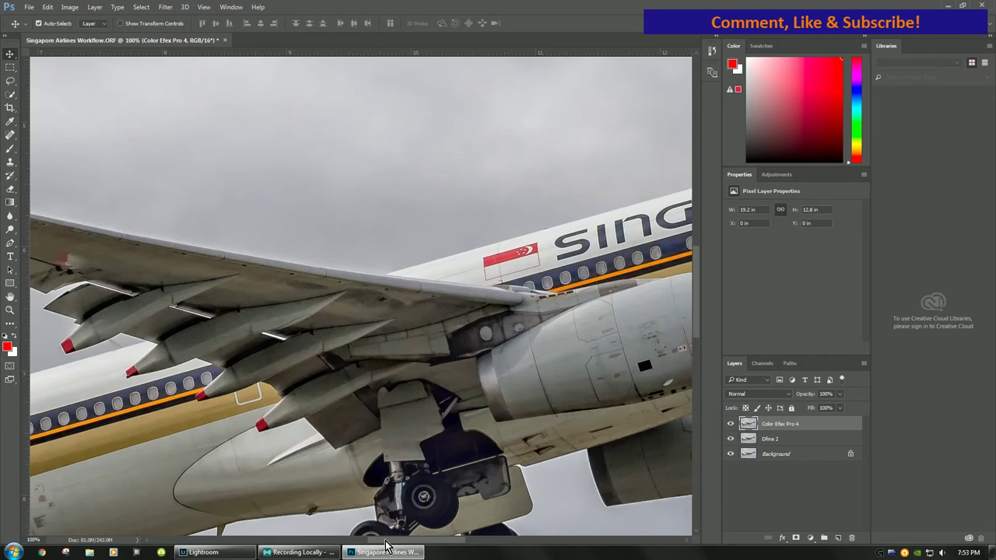
left_click_drag(389, 539, 361, 548)
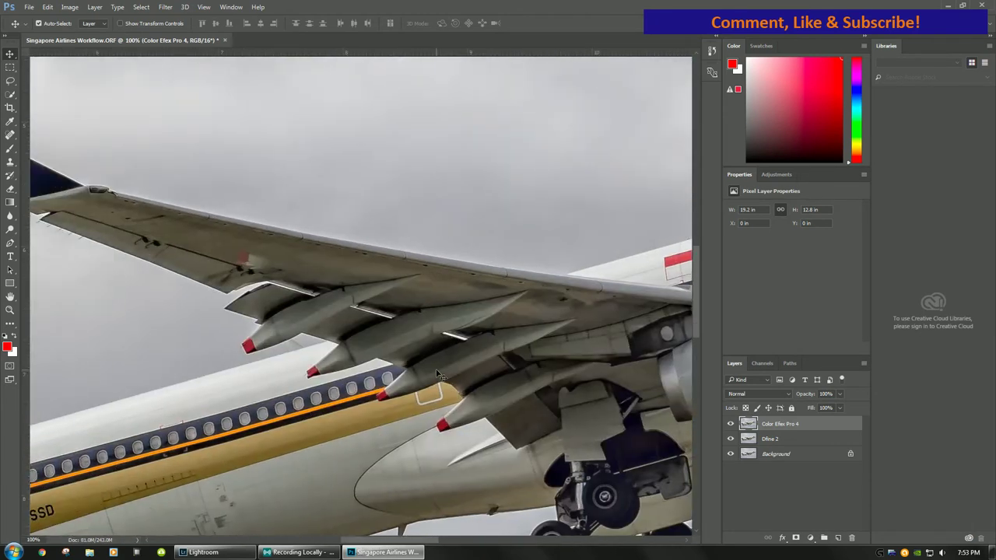
key("ctrl+minus")
key("ctrl+minus")
key("ctrl+minus")
key("ctrl+minus")
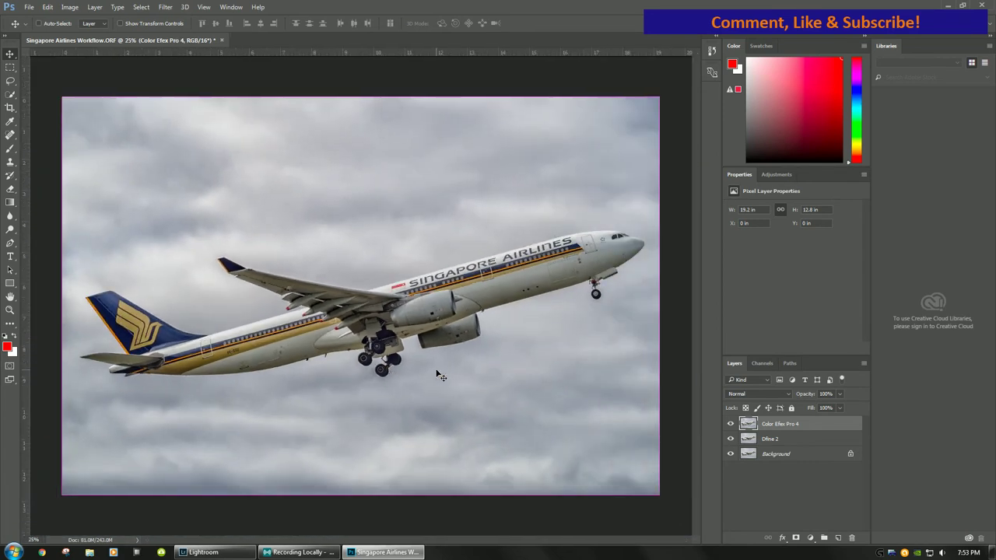
Launch Filter > Nik Collection > Sharpener Pro 3: (2) Output Sharpener with Adaptive Sharpening at 35%
left_click(167, 8)
mouse_move(226, 226)
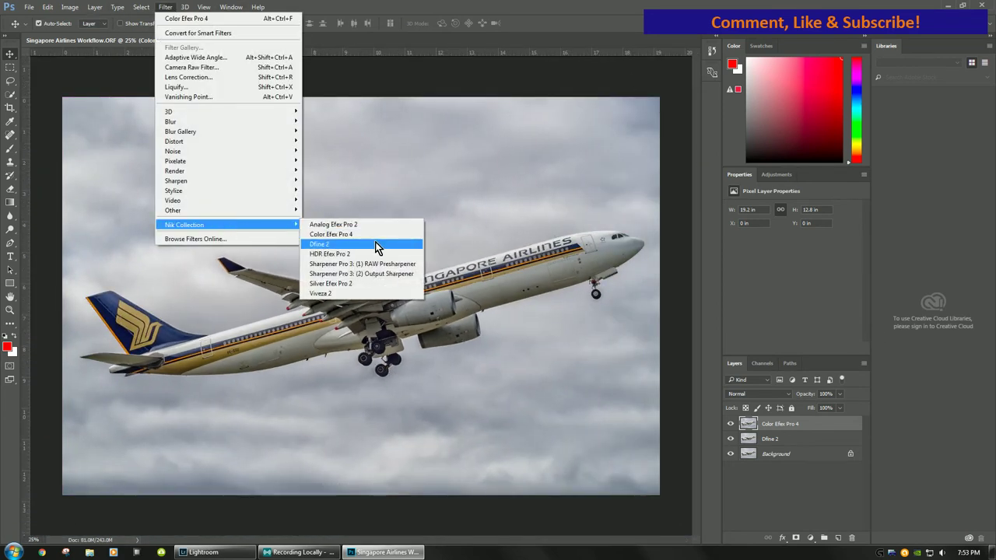
left_click(347, 274)
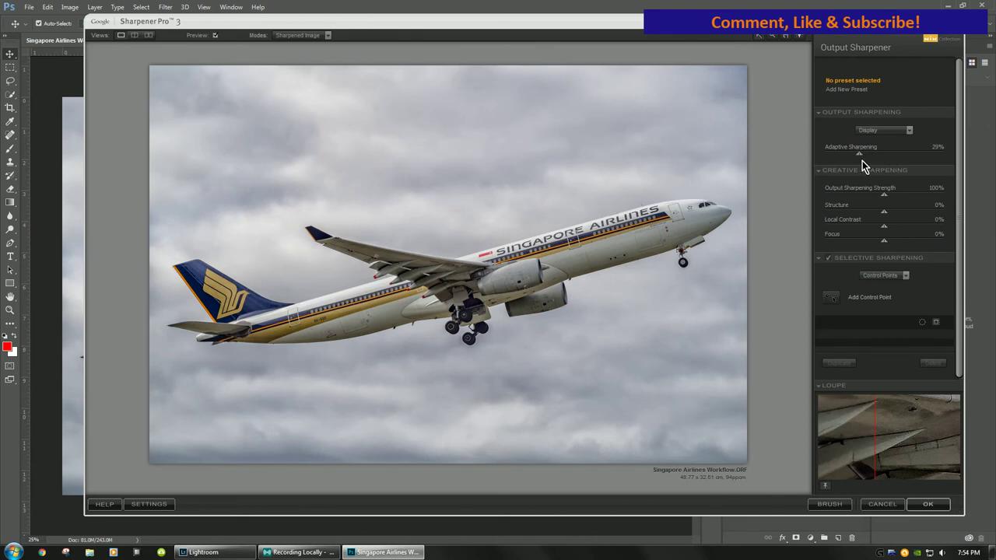
left_click_drag(843, 162, 876, 172)
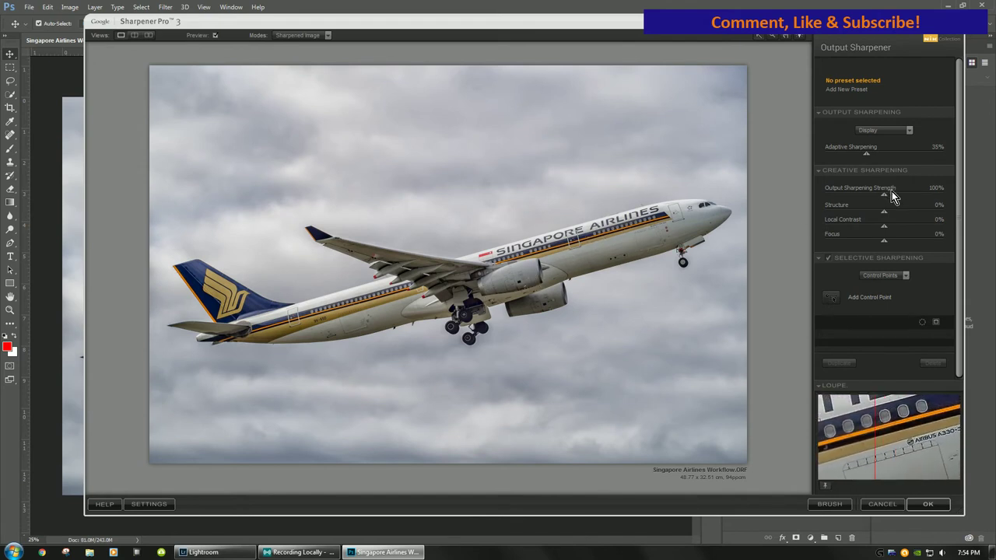
Set Output Sharpening Strength to 69% and Focus to 20% in the Output Sharpener
left_click_drag(885, 199, 876, 205)
left_click_drag(873, 196, 982, 200)
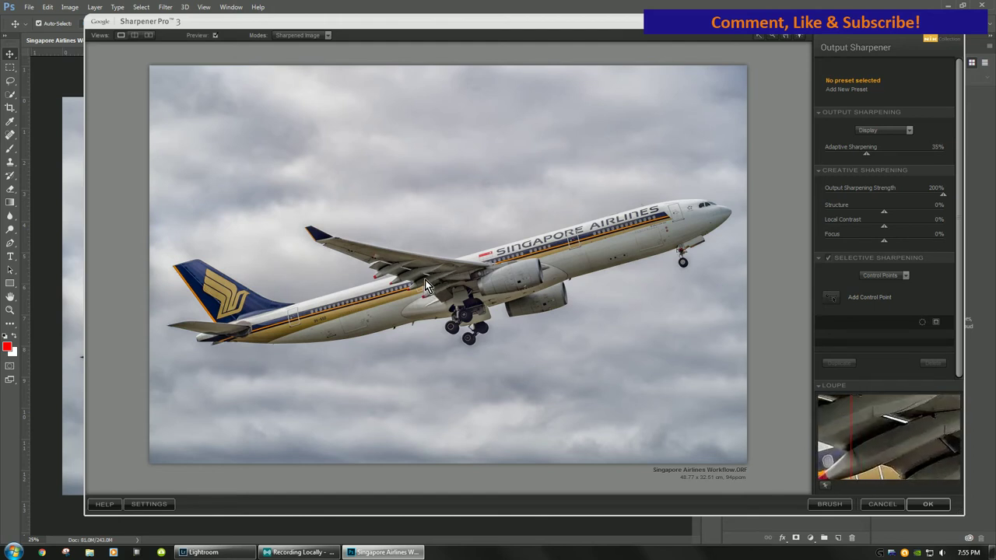
left_click_drag(941, 195, 864, 201)
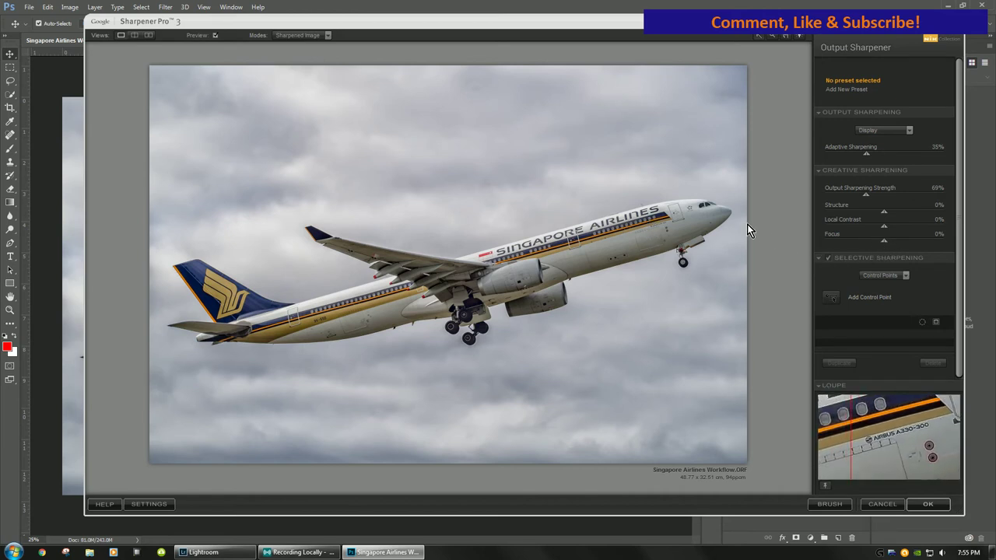
mouse_move(887, 245)
left_mouse_down()
mouse_move(924, 240)
mouse_move(886, 246)
mouse_move(896, 246)
left_mouse_up()
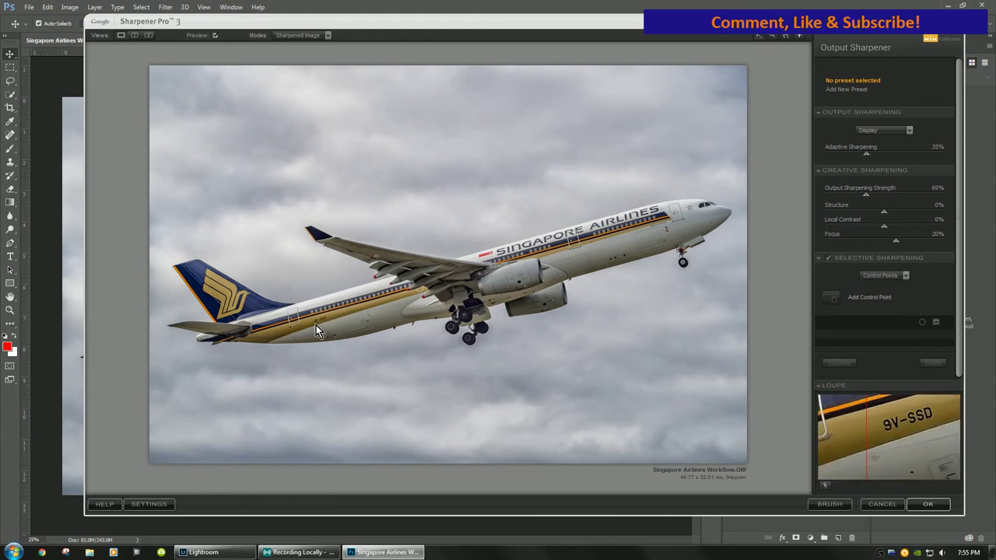
Settle the Local Contrast slider at 5% after trying higher and negative values
mouse_move(888, 227)
left_mouse_down()
mouse_move(905, 230)
mouse_move(899, 237)
left_mouse_up()
left_click_drag(899, 239, 895, 240)
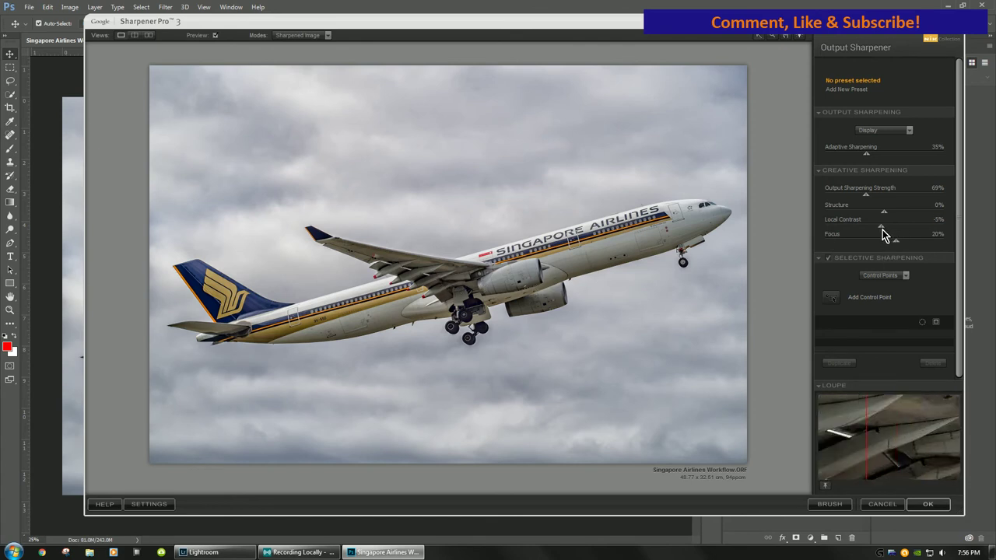
left_click_drag(882, 229, 881, 230)
left_click_drag(881, 237, 890, 238)
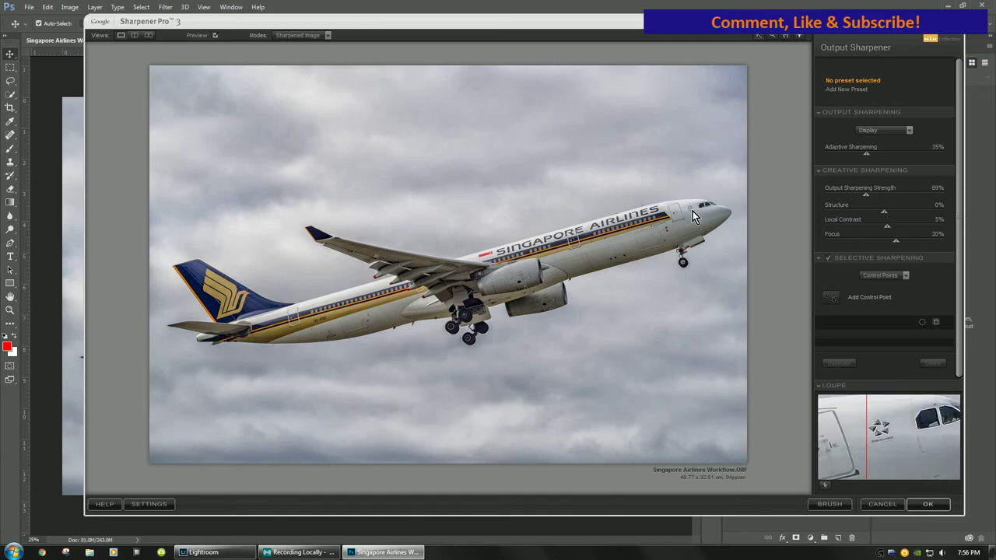
Set Structure to -4% and pin the Loupe on the airline lettering
left_click_drag(884, 215, 975, 217)
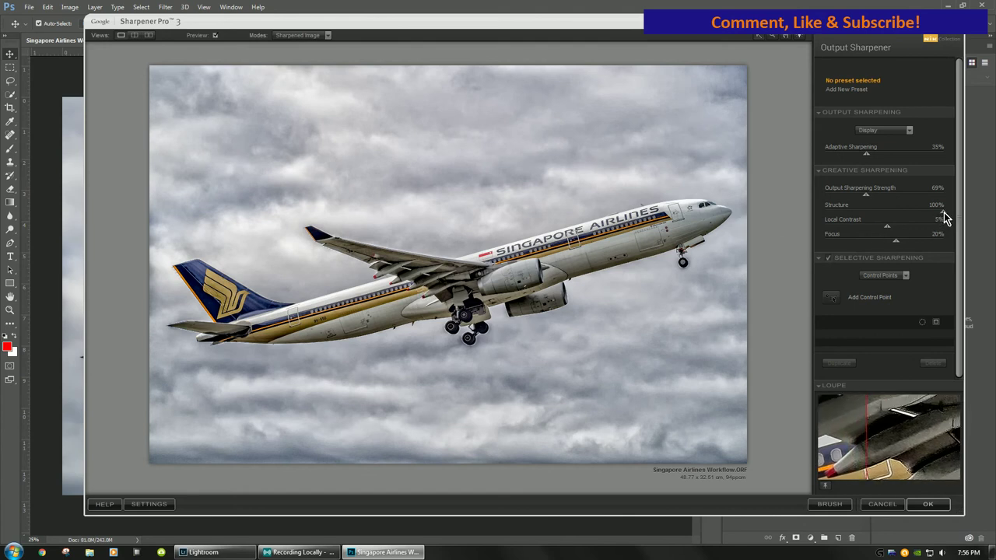
left_click_drag(942, 212, 884, 210)
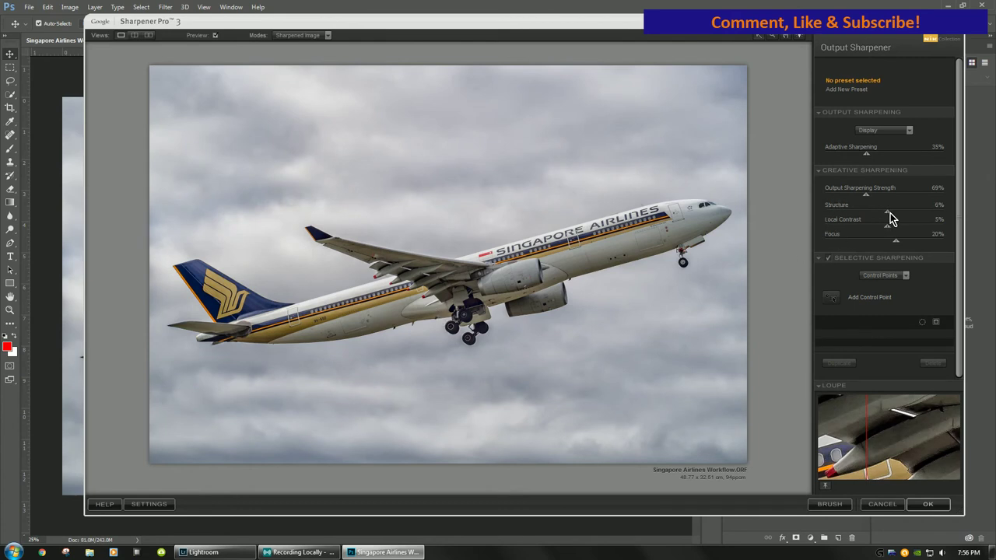
left_click_drag(879, 215, 882, 215)
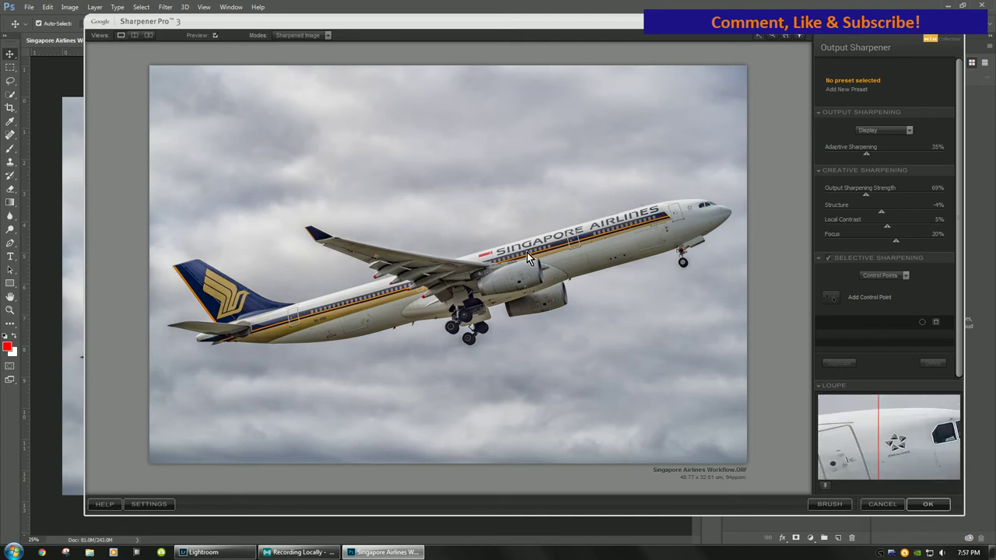
left_click(496, 259)
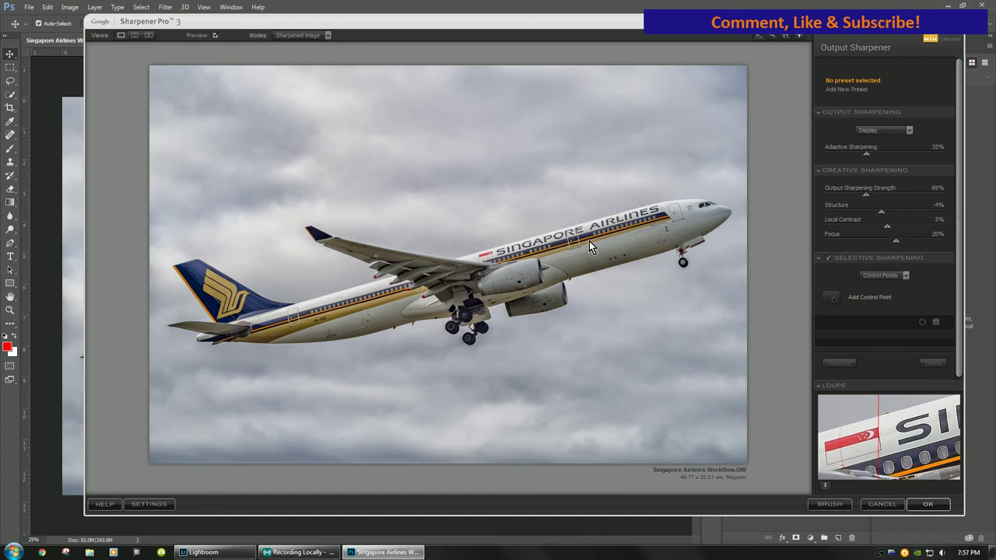
Apply the output sharpening as a new top layer and inspect the plane at 100%
left_click(930, 503)
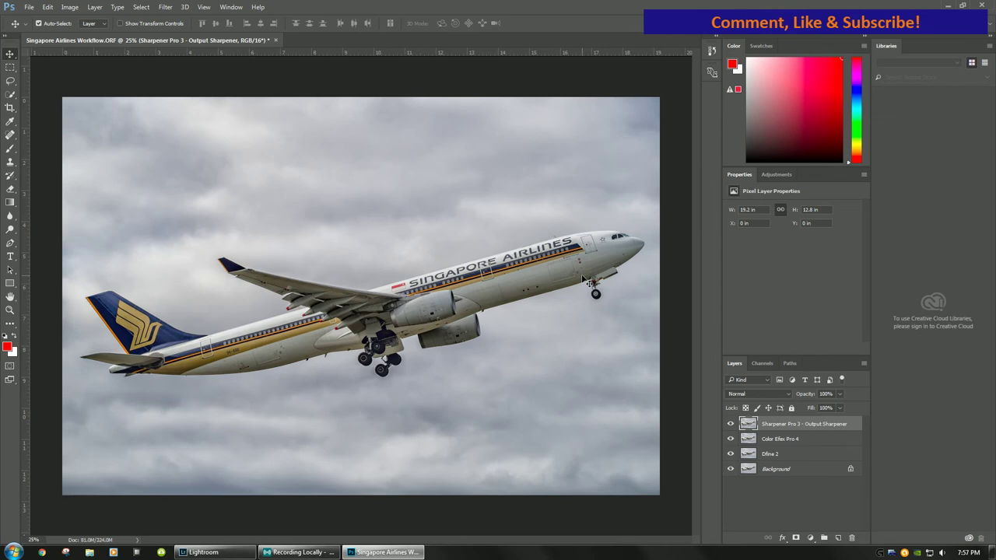
key("ctrl+plus")
key("ctrl+plus")
key("ctrl+plus")
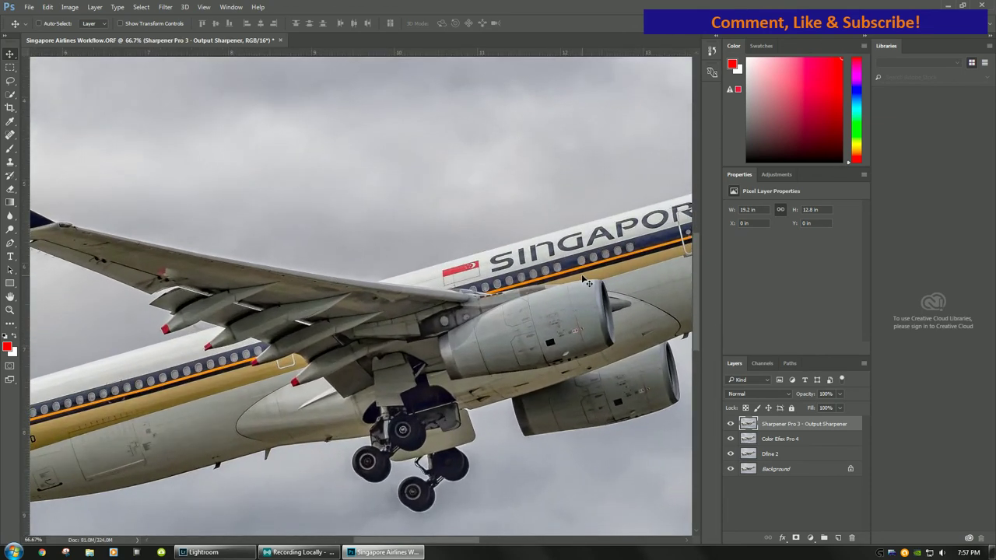
key("ctrl+plus")
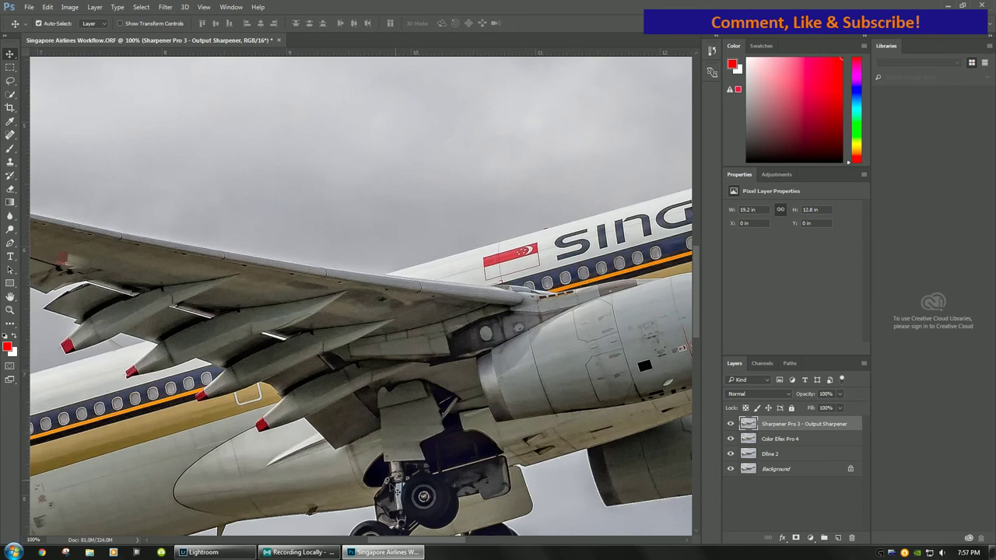
left_click_drag(382, 540, 500, 539)
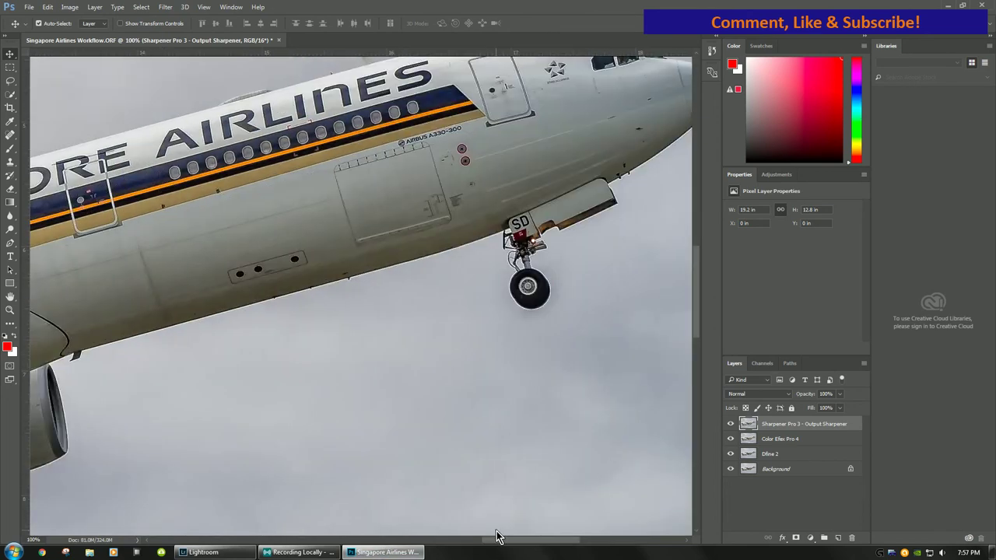
scroll(500, 265, "up", 1)
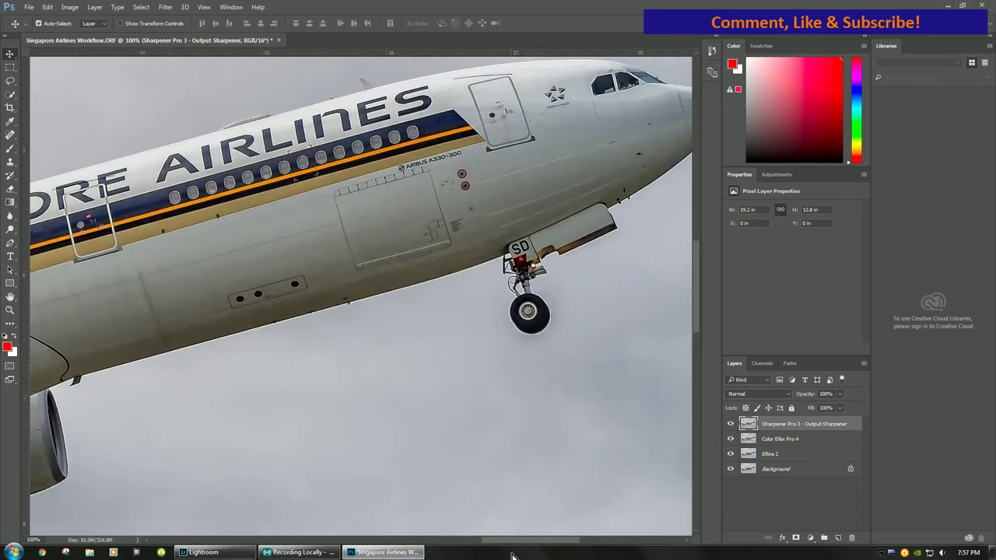
left_click_drag(522, 542, 524, 514)
scroll(392, 536, "down", 5)
scroll(387, 297, "up", 1)
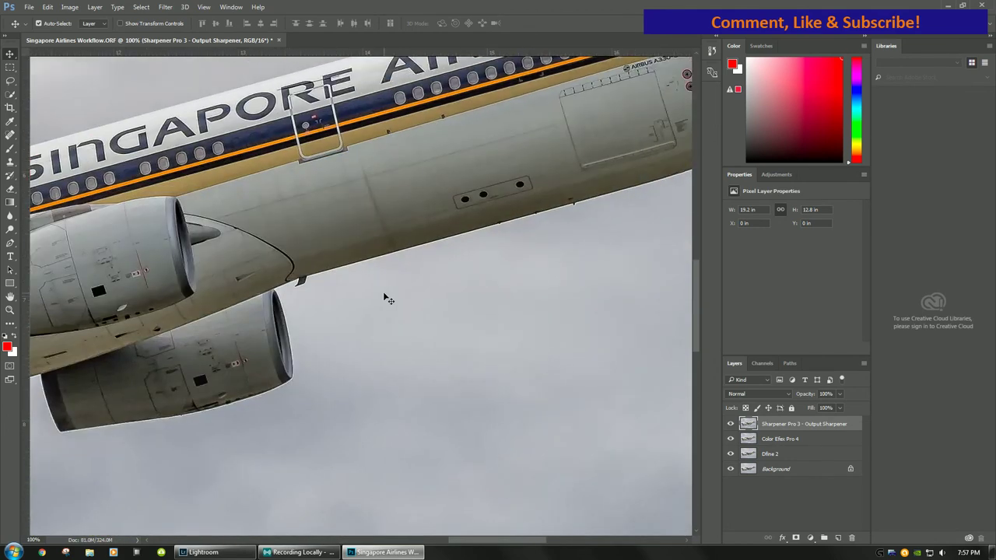
key("ctrl+minus")
key("ctrl+minus")
key("ctrl+minus")
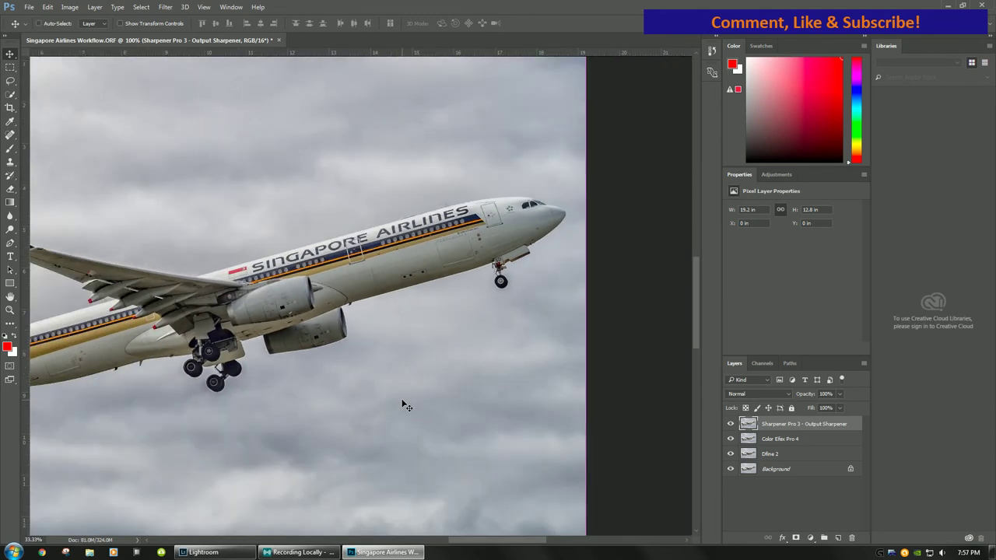
key("ctrl+minus")
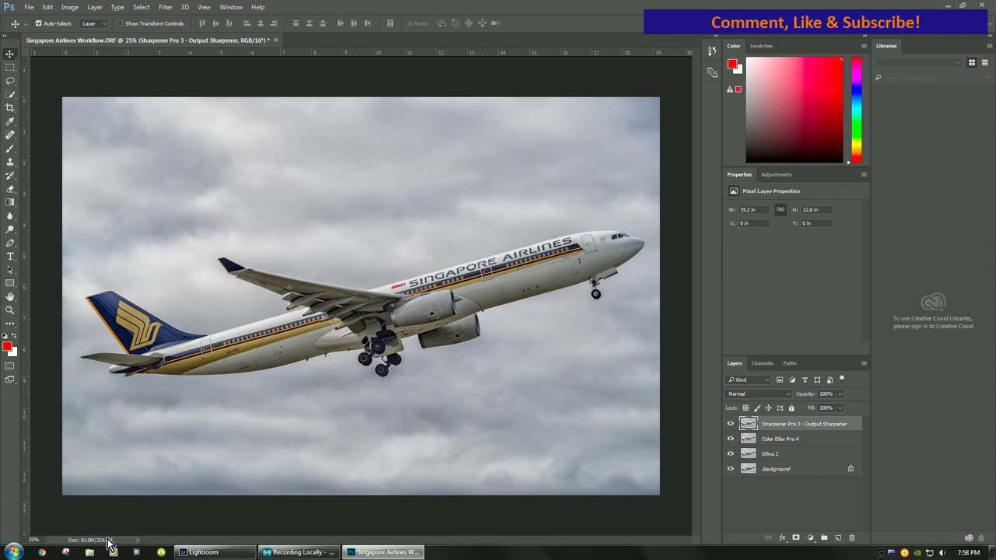
Flatten the four layers into one Background and save as Singapore Airlines Workflow-Edit.tif
left_click(789, 472, "shift")
right_click(790, 471)
left_click(813, 436)
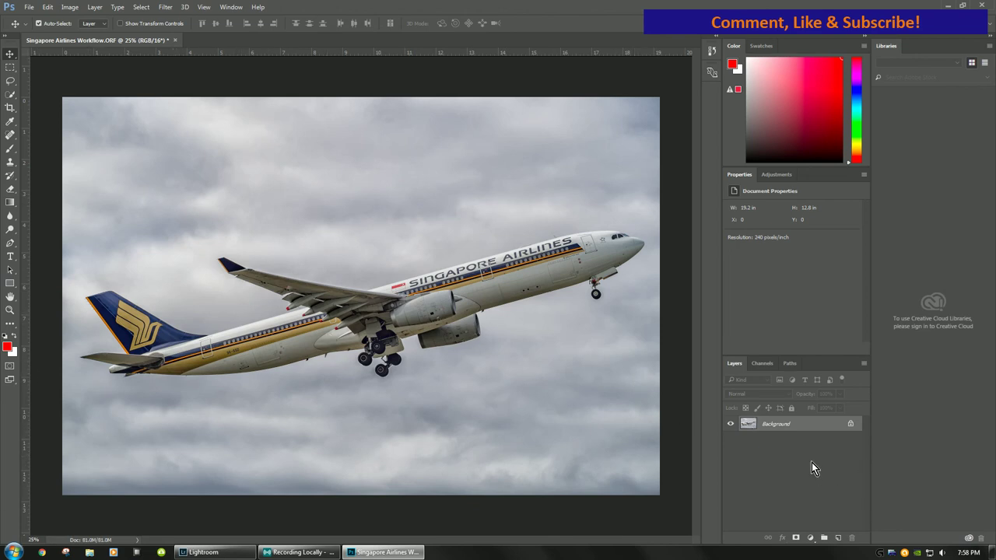
key("ctrl+s")
Close Photoshop and flip repeatedly between Workflow-Edit.tif and the original Workflow.ORF in Lightroom
left_click(993, 11)
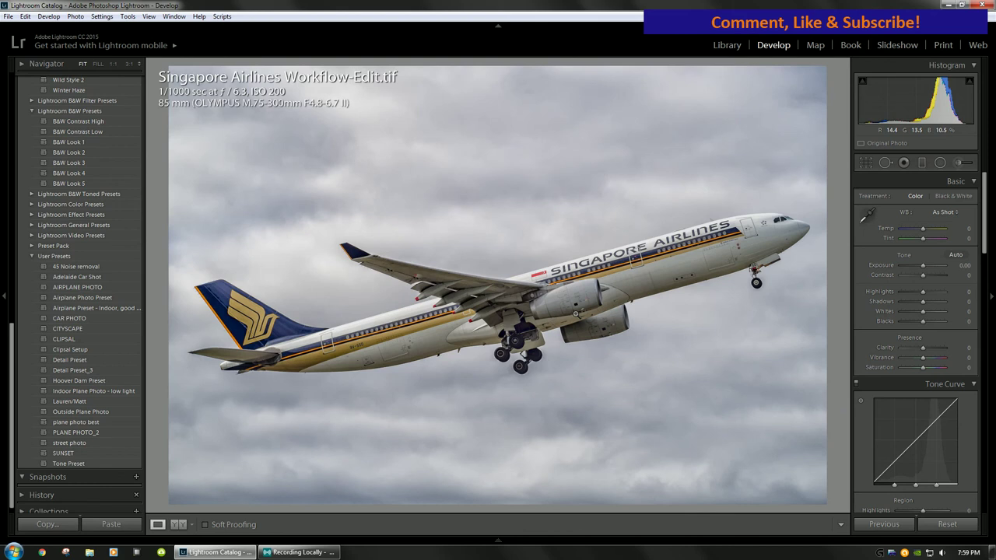
key("Left")
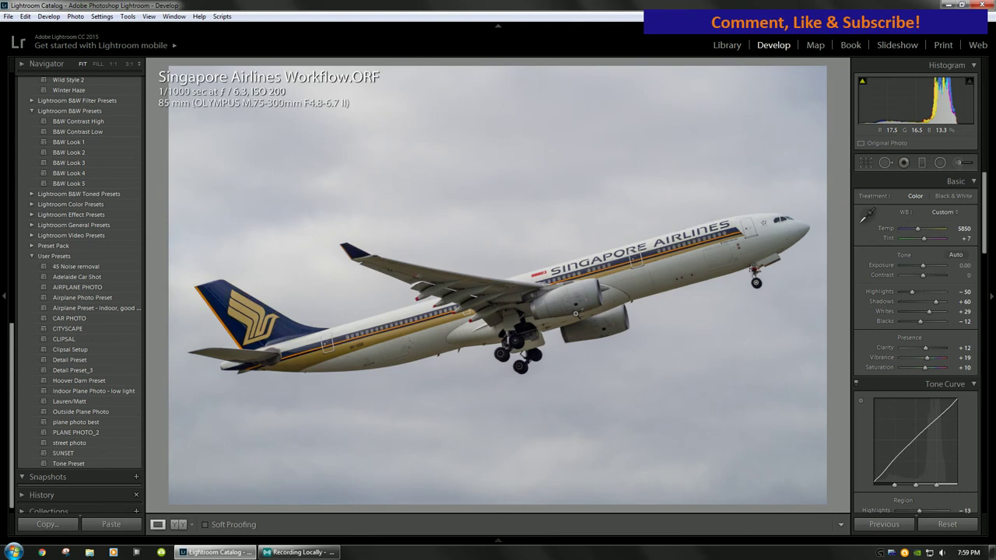
key("Right")
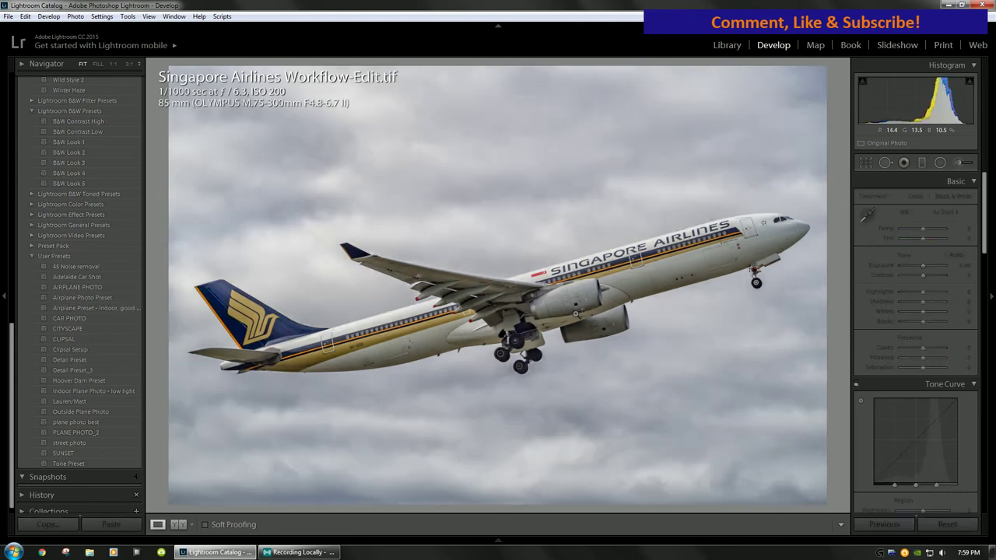
key("Left")
key("Right")
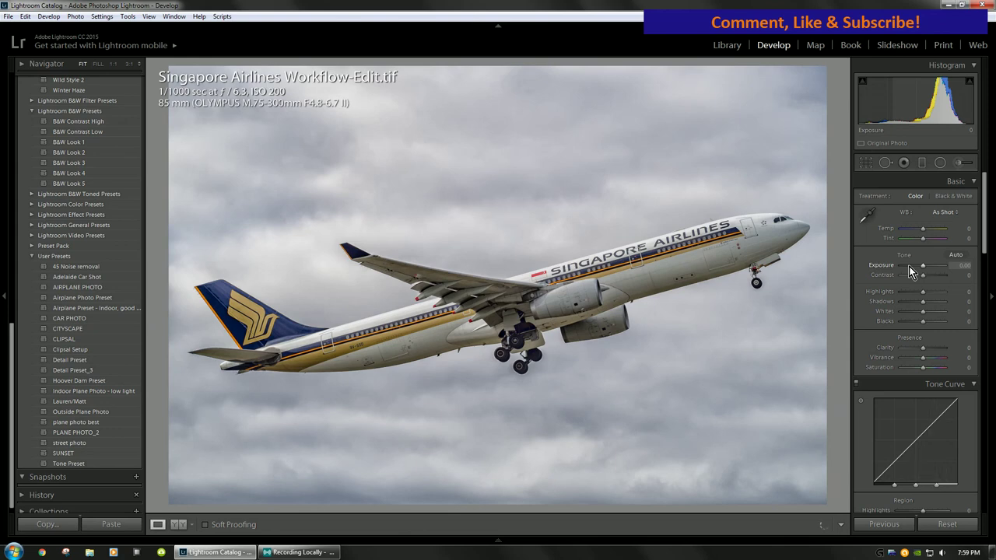
key("Left")
key("Right")
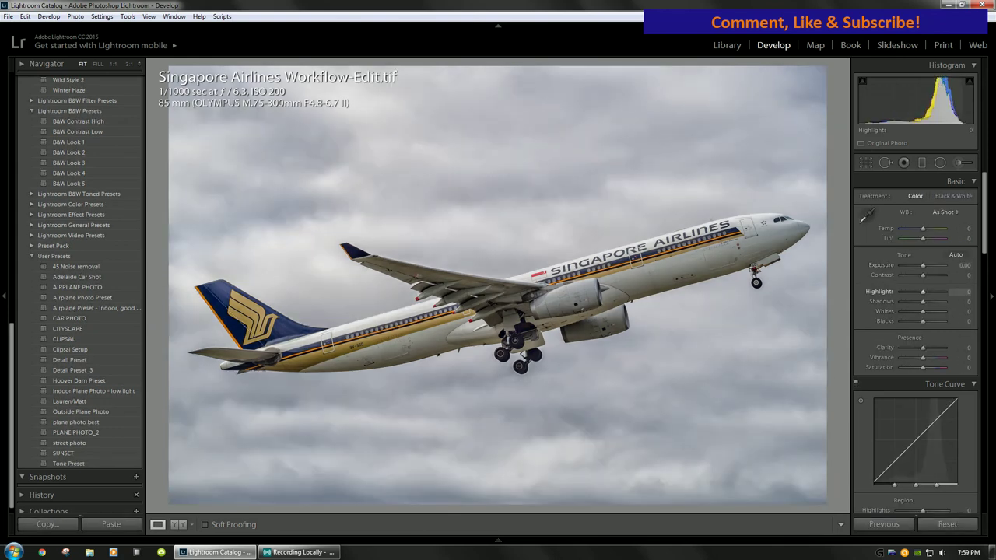
key("Left")
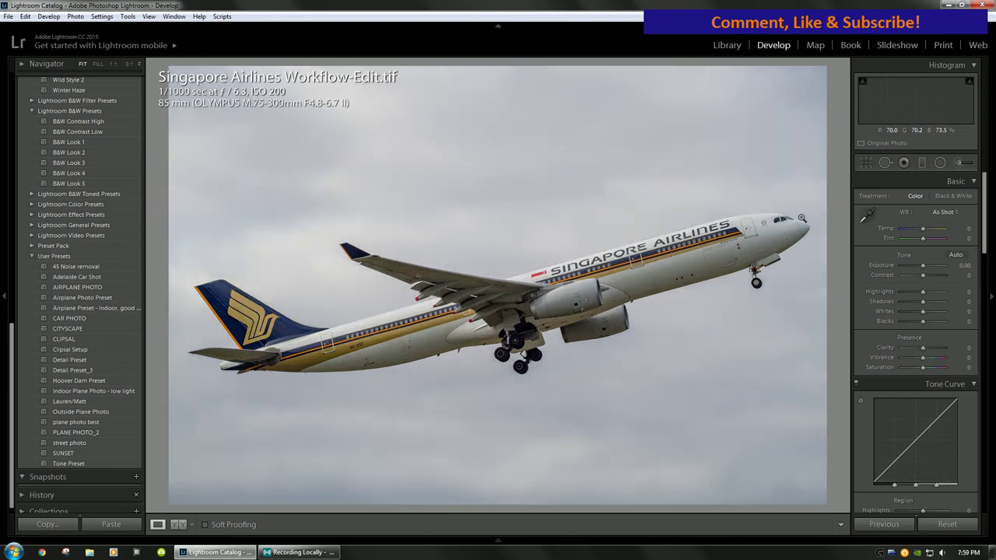
key("Right")
key("Left")
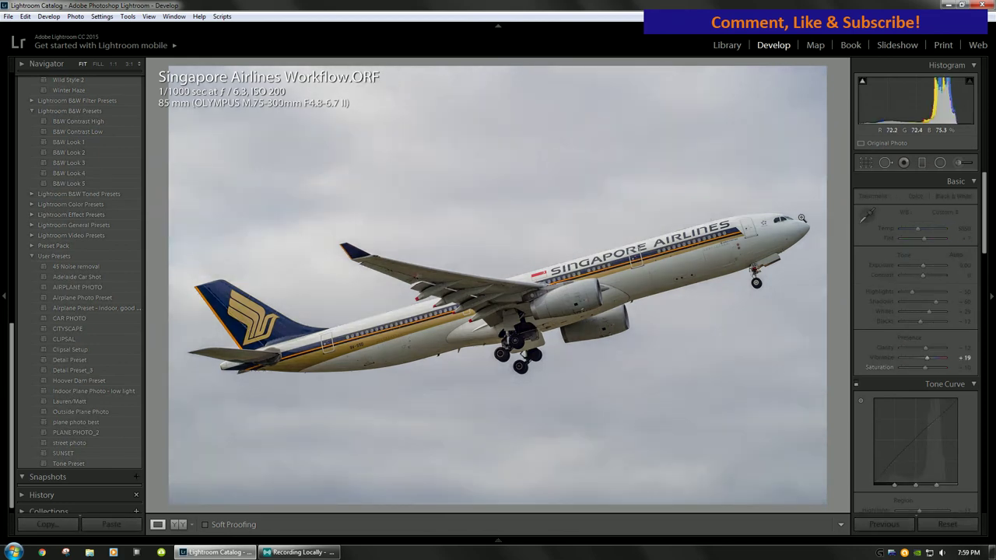
key("Right")
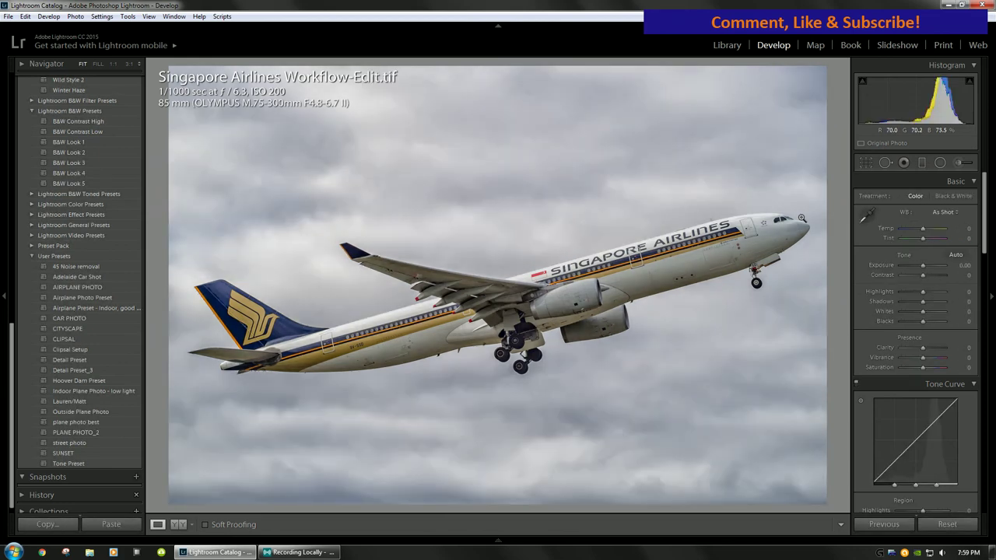
key("Left")
key("Right")
key("Left")
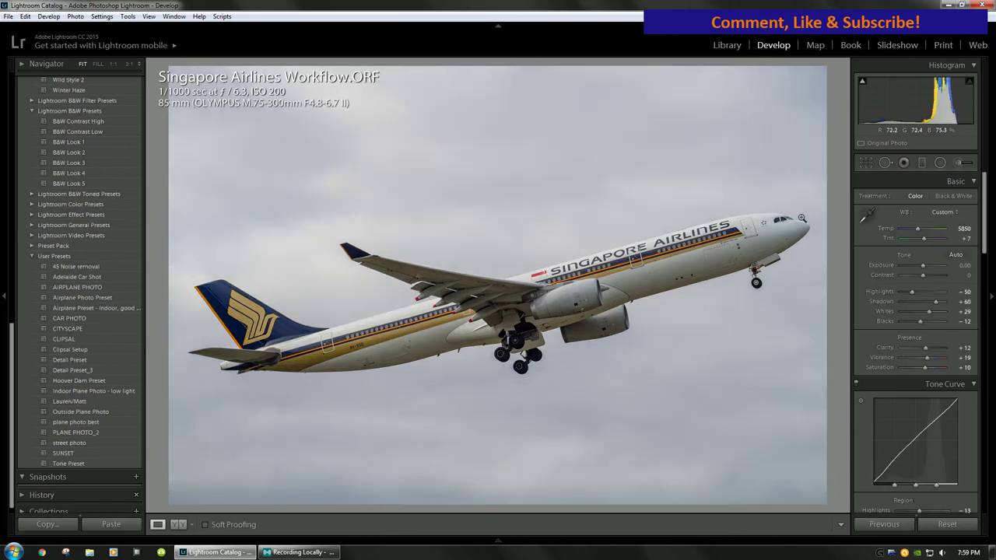
key("Right")
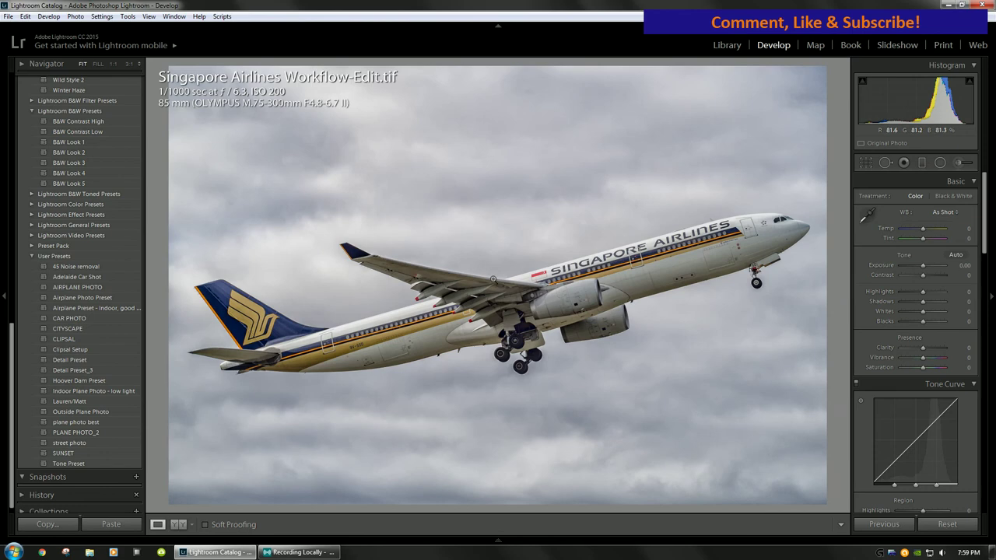
key("Left")
key("Right")
Zoom to 1:1 on the wing and set Luminance noise reduction to 15, then 25
left_click(510, 309)
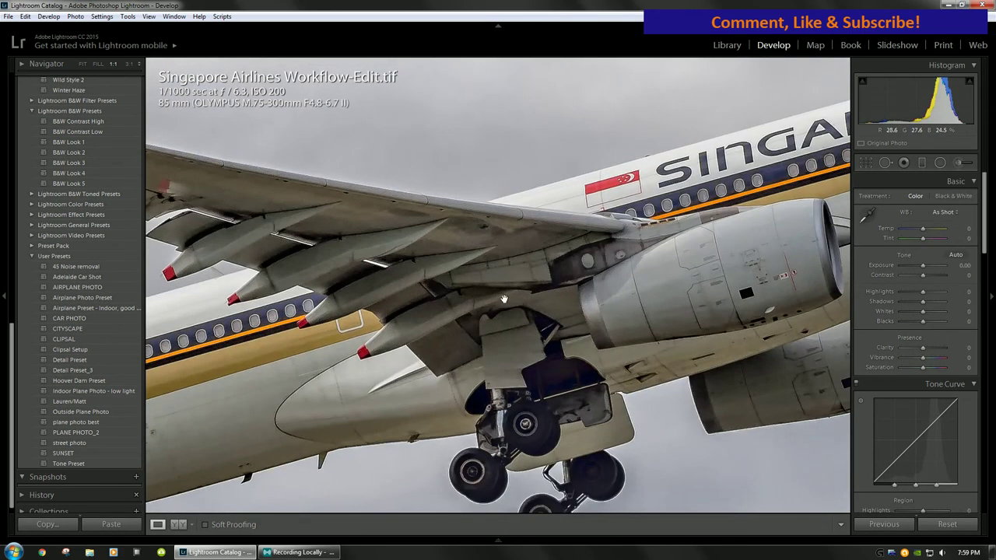
scroll(929, 350, "down", 10)
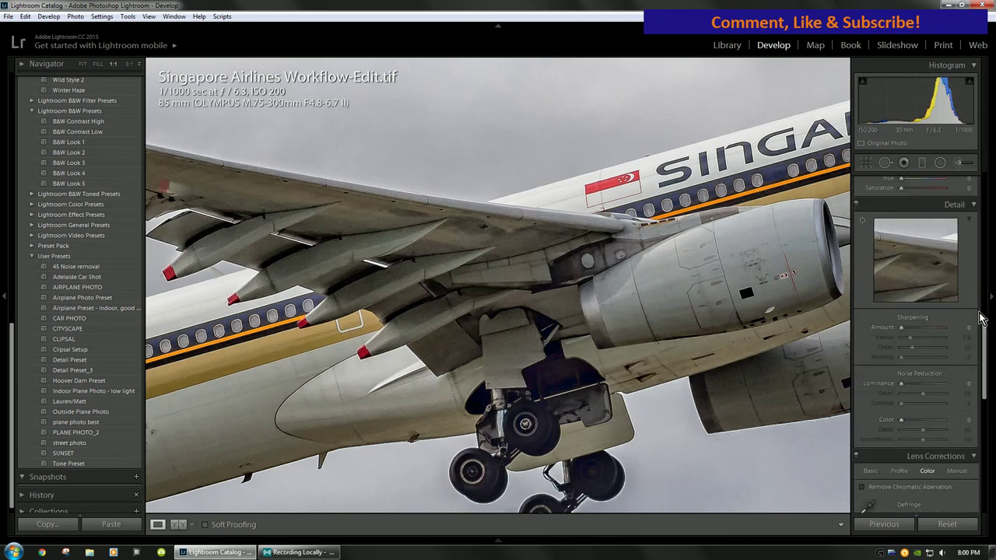
left_click(958, 384)
type("15")
key("Return")
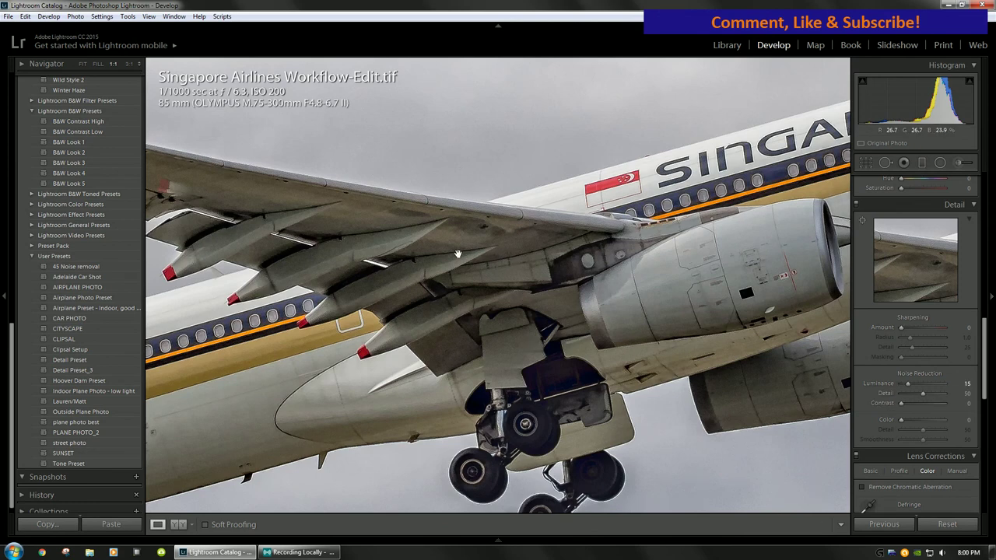
left_click(963, 385)
type("25")
key("Return")
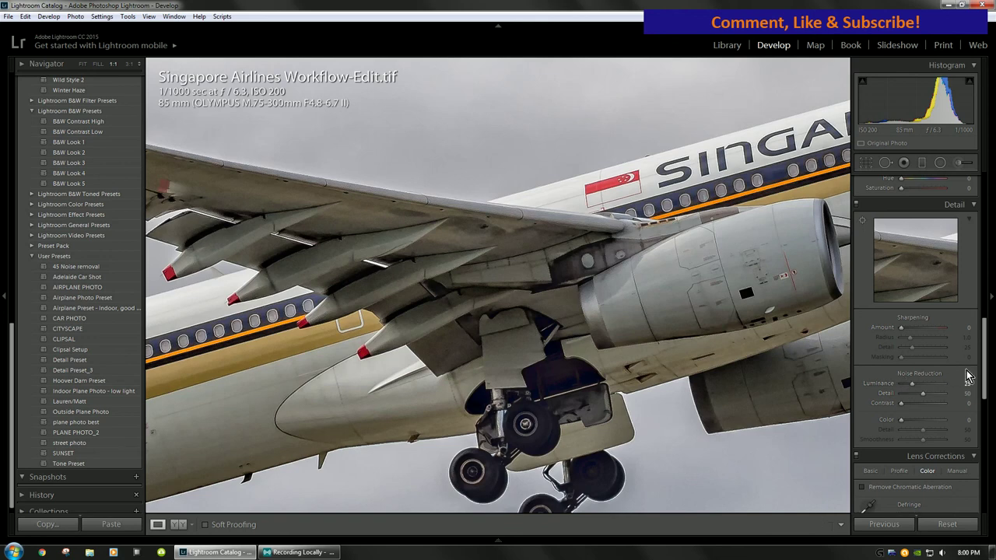
Check the wing, fuselage lettering and nose up close, then return to the full airliner view
left_click_drag(377, 342, 701, 303)
left_click(701, 303)
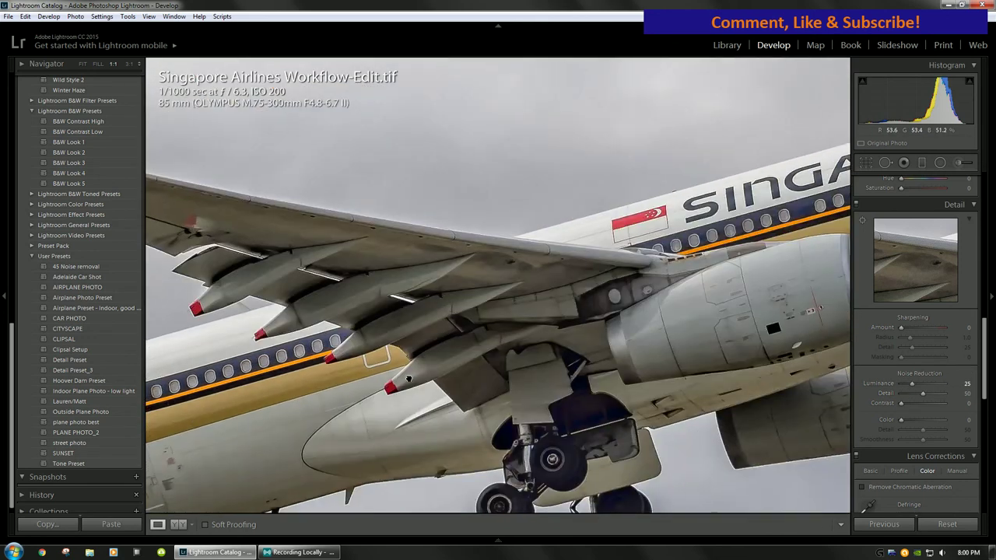
left_click(421, 291)
left_click(662, 249)
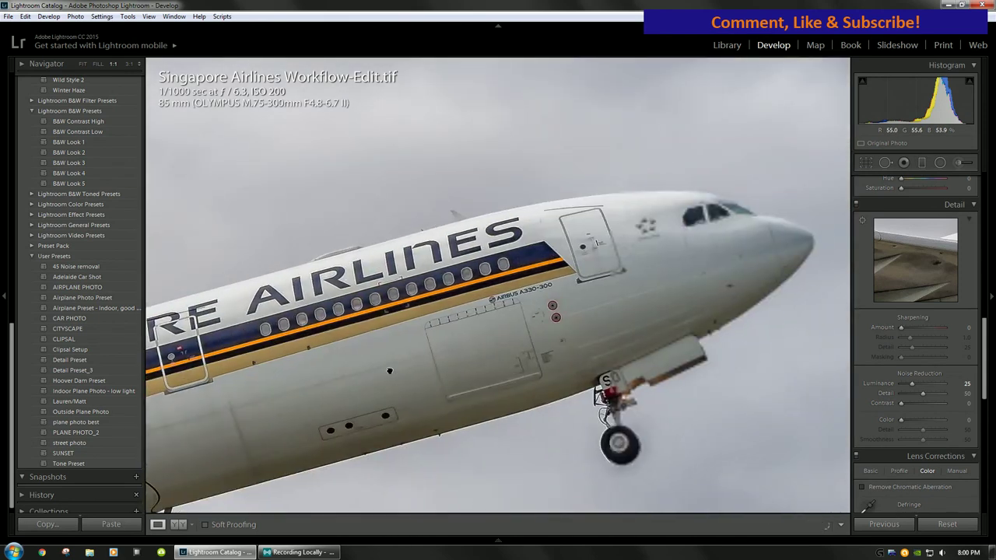
left_click(399, 361)
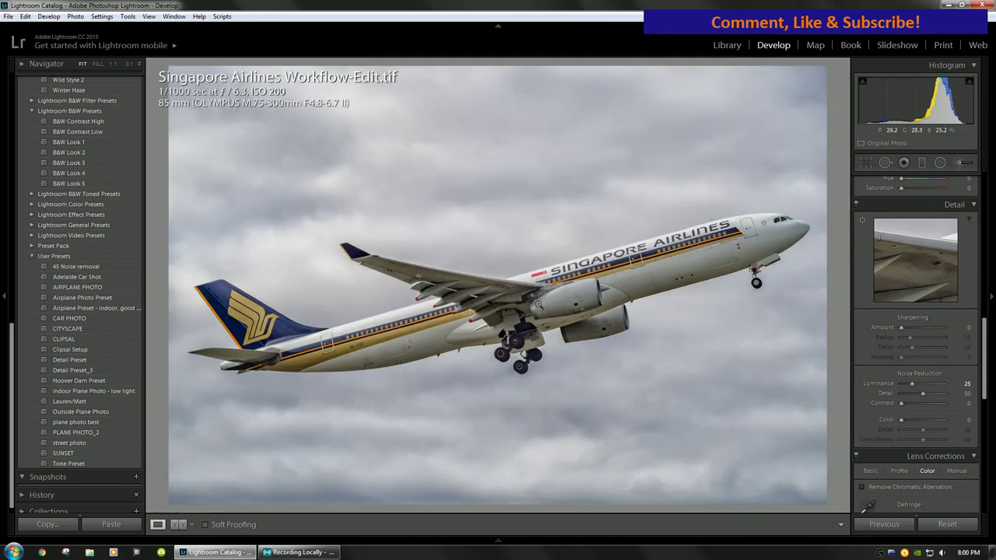
left_click(537, 304)
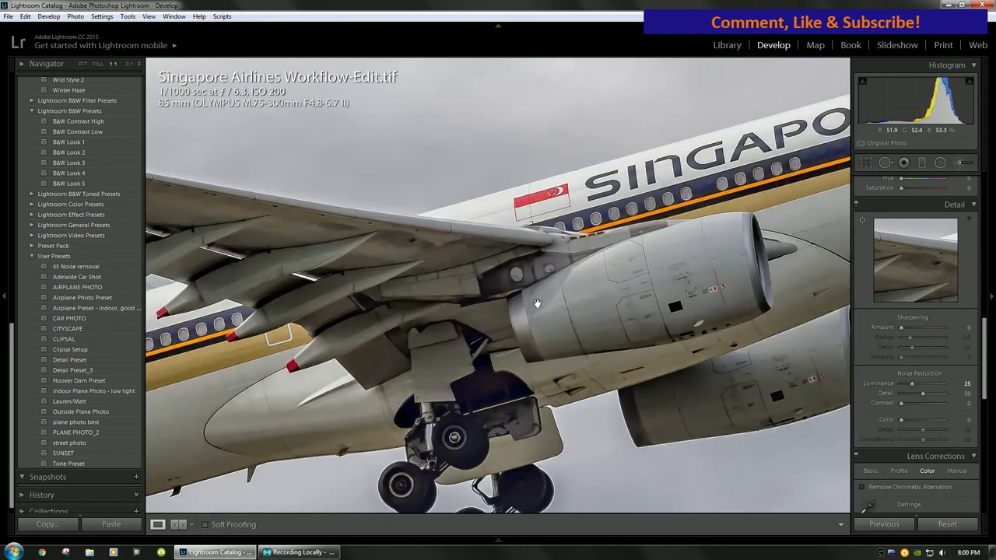
left_click_drag(319, 326, 569, 288)
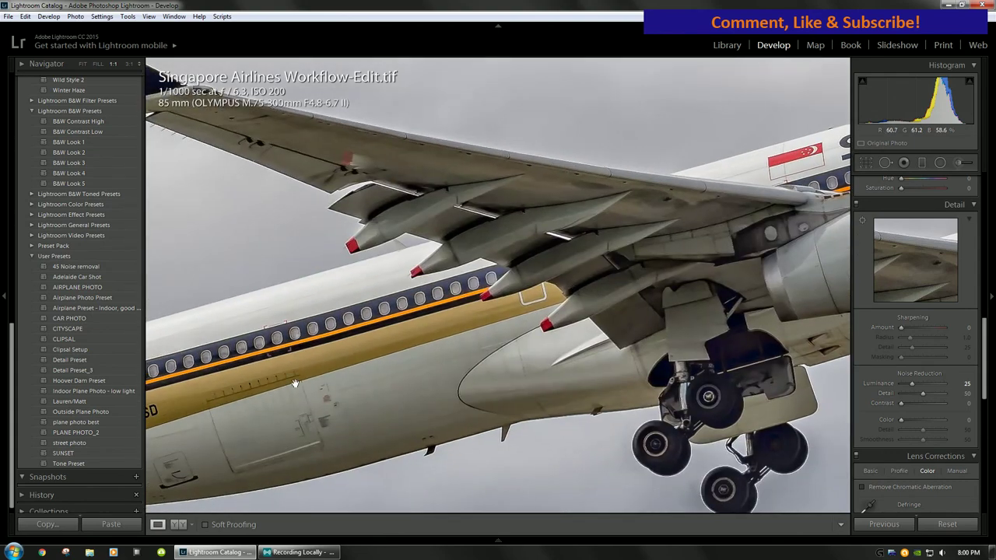
left_click_drag(294, 384, 436, 365)
left_click_drag(700, 327, 382, 407)
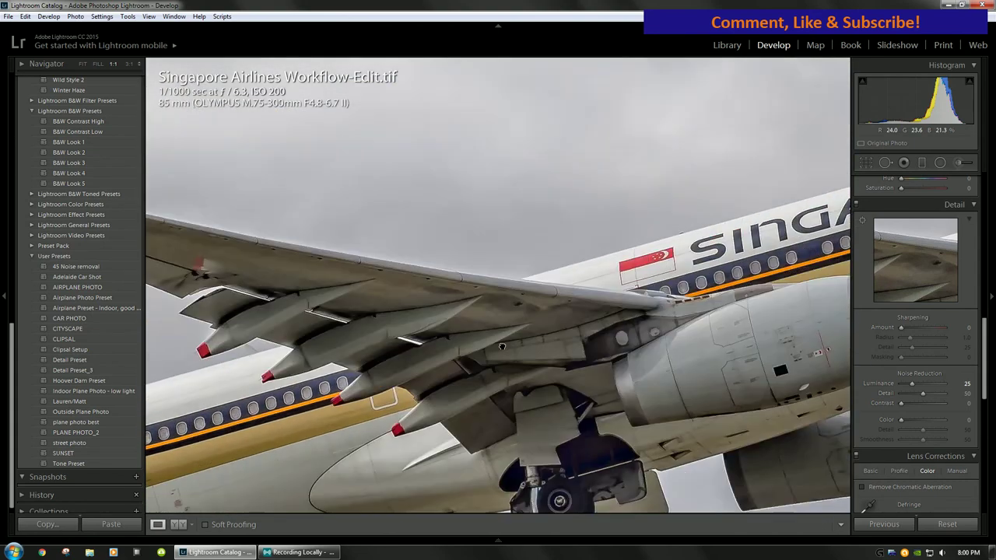
left_click_drag(841, 233, 628, 315)
left_click_drag(694, 306, 327, 404)
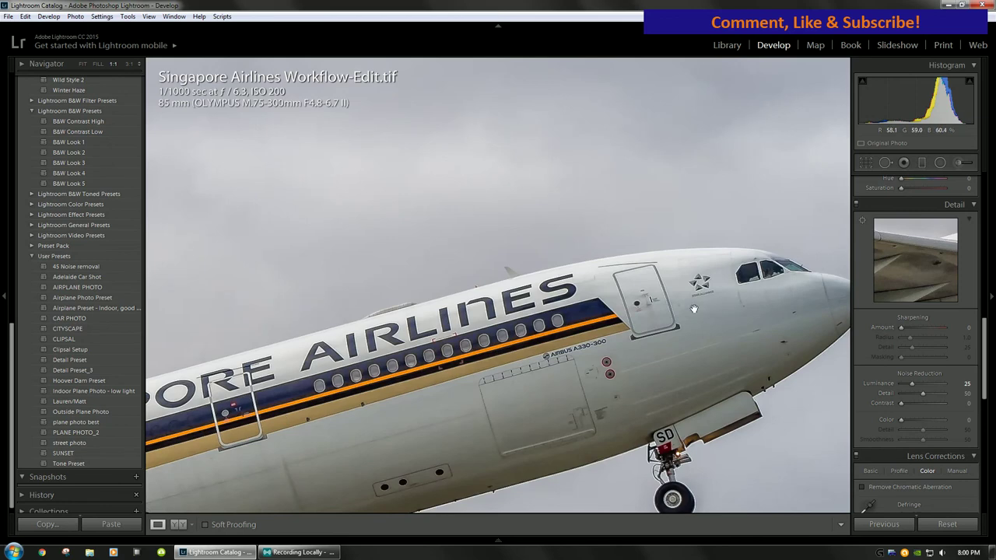
left_click(487, 419)
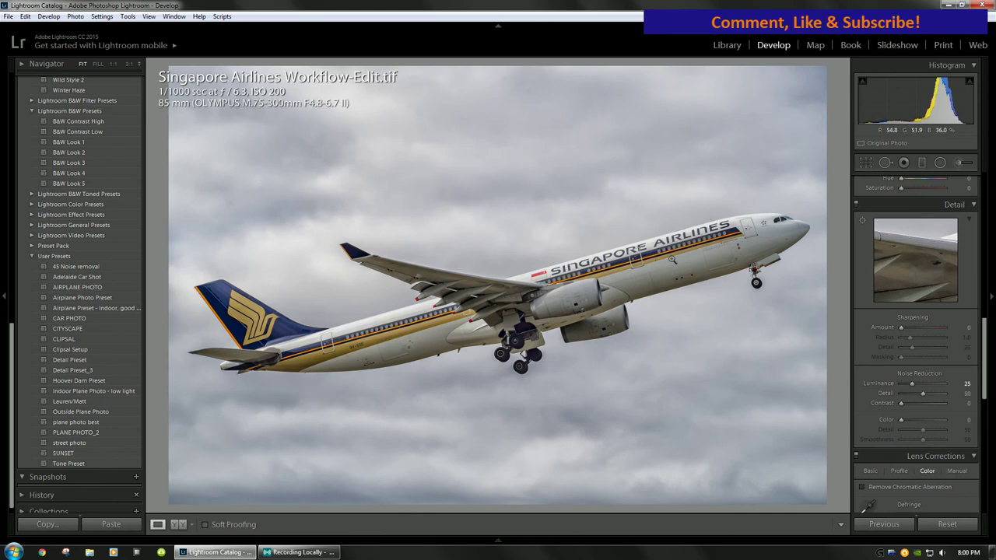
left_click(546, 350)
left_click_drag(660, 174, 327, 302)
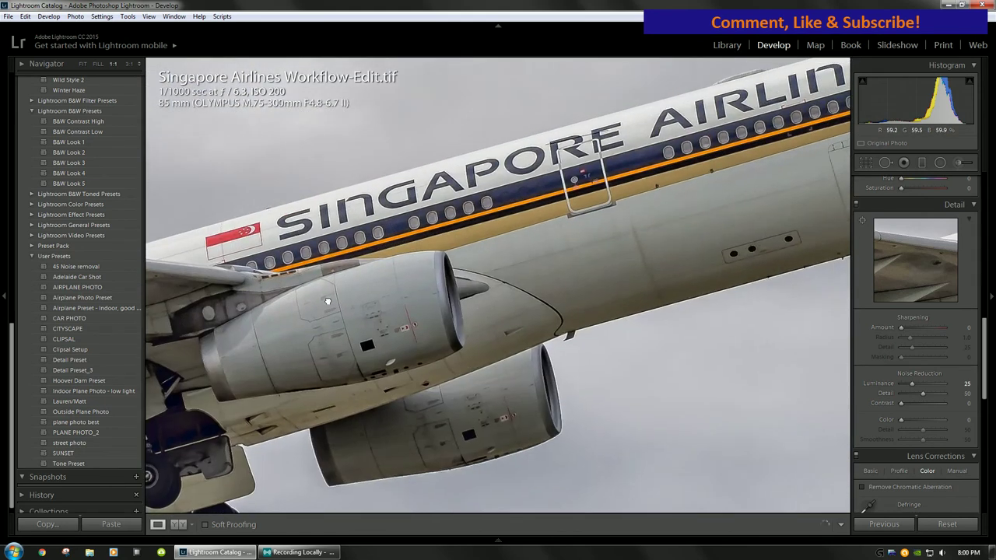
double_click(707, 180)
left_click_drag(729, 206, 603, 259)
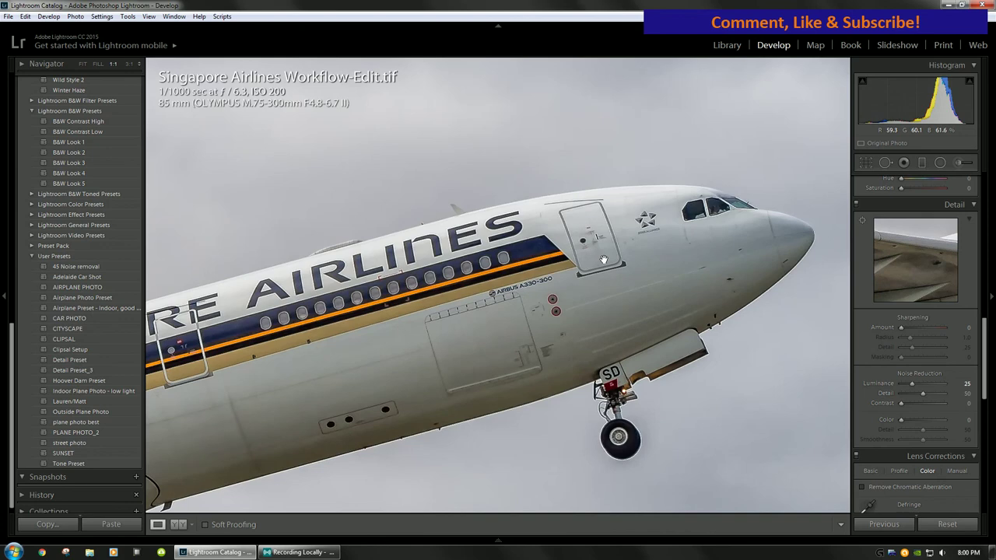
left_click(373, 329)
left_click(262, 351)
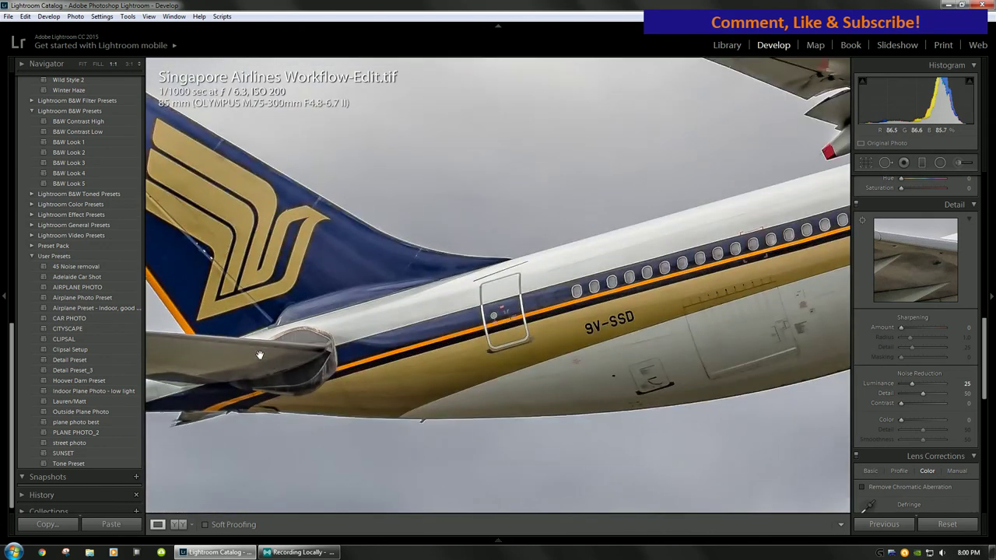
left_click_drag(605, 311, 244, 427)
left_click_drag(624, 316, 281, 405)
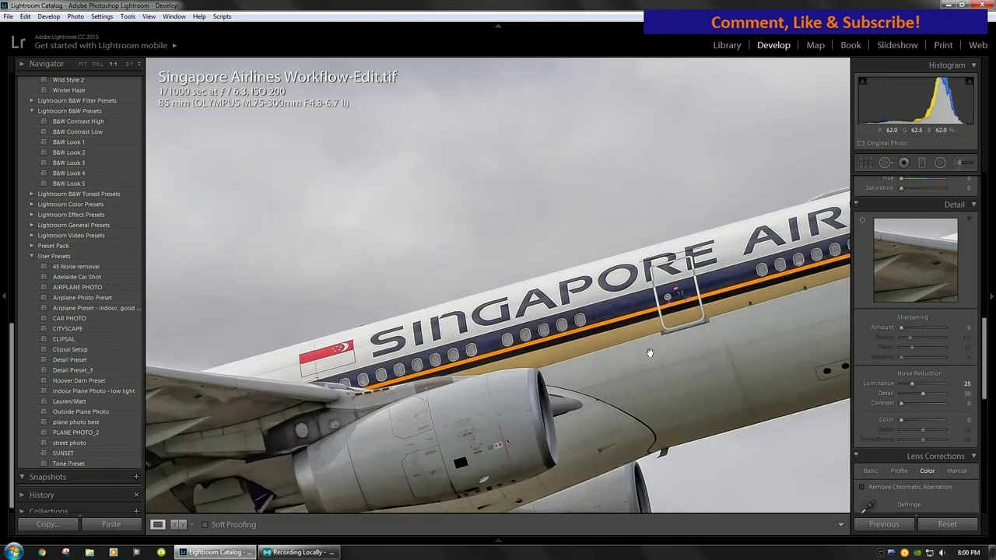
left_click_drag(655, 351, 265, 412)
left_click_drag(623, 335, 163, 415)
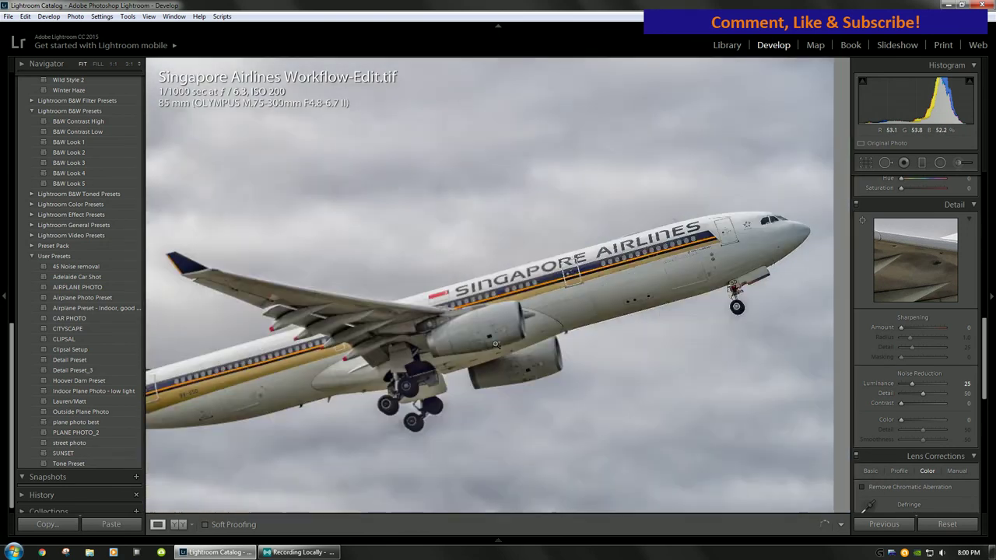
left_click(494, 344)
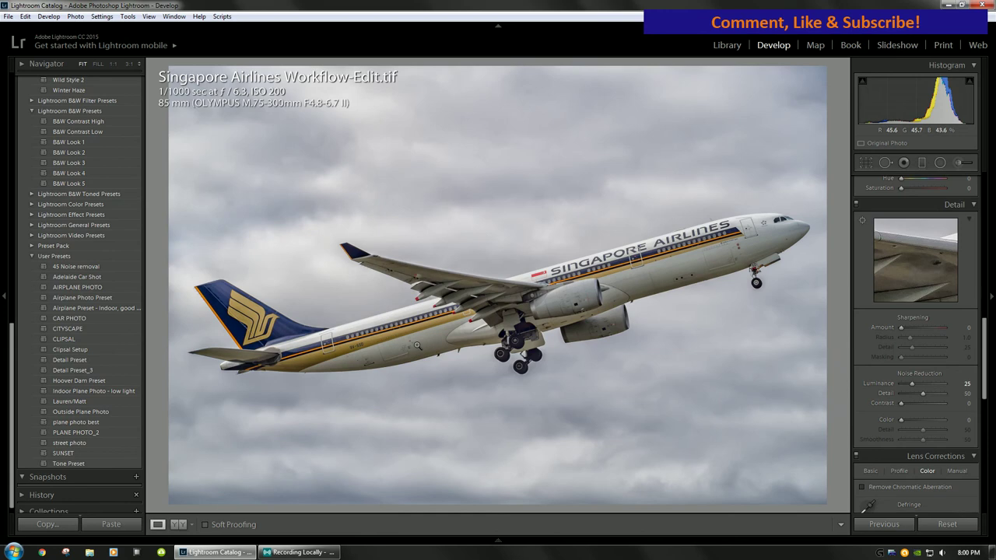
left_click(755, 233)
left_click(755, 233)
left_click(759, 239)
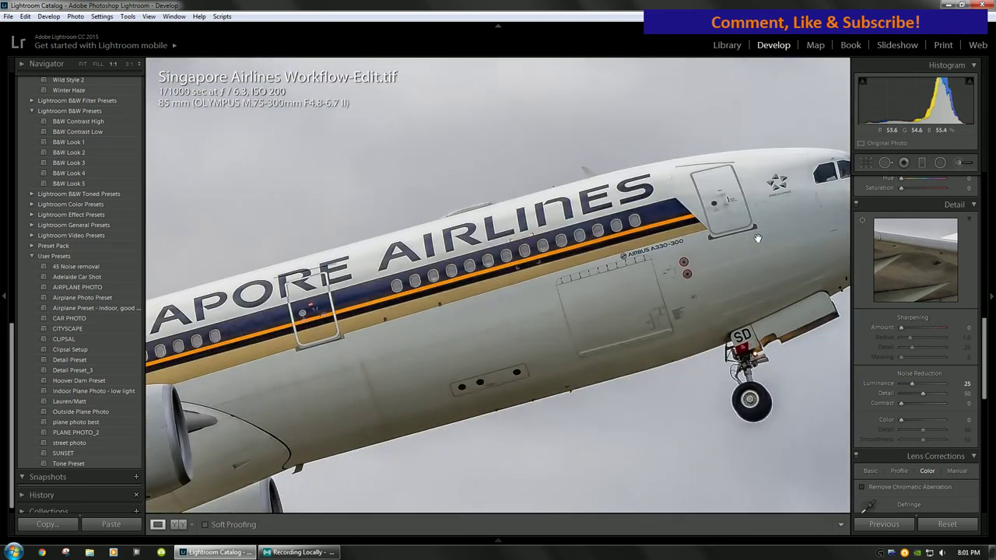
left_click_drag(746, 247, 558, 309)
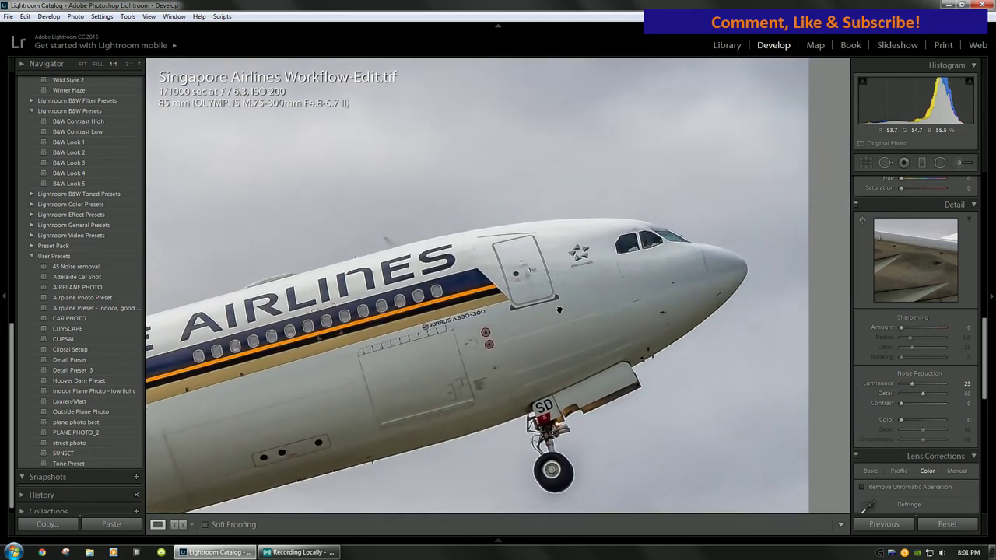
left_click(443, 309)
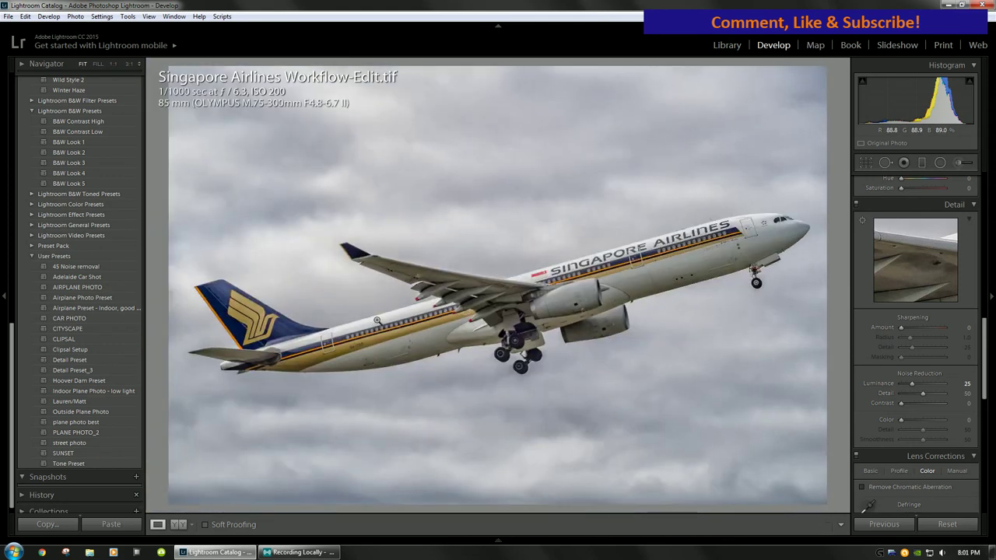